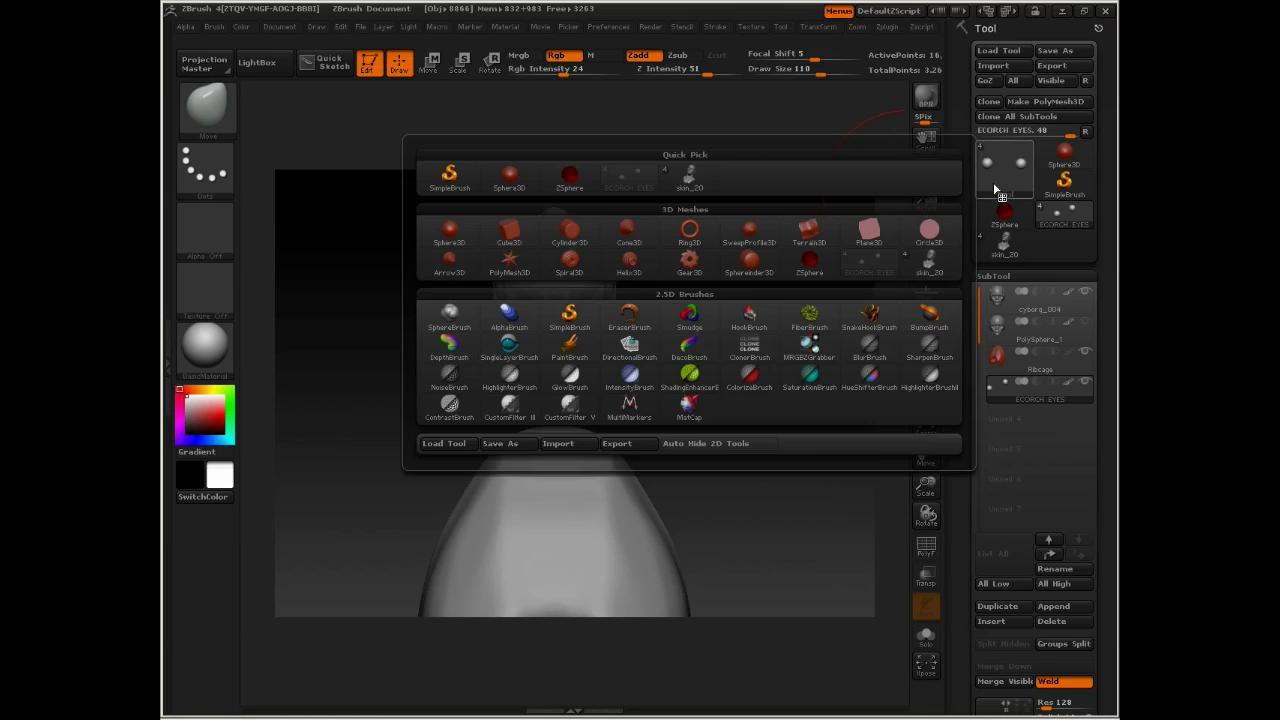
Step: Switch the active tool to the Cylinder3D primitive and frame it in the canvas
{"action": "left_click", "coordinate": [569, 230]}
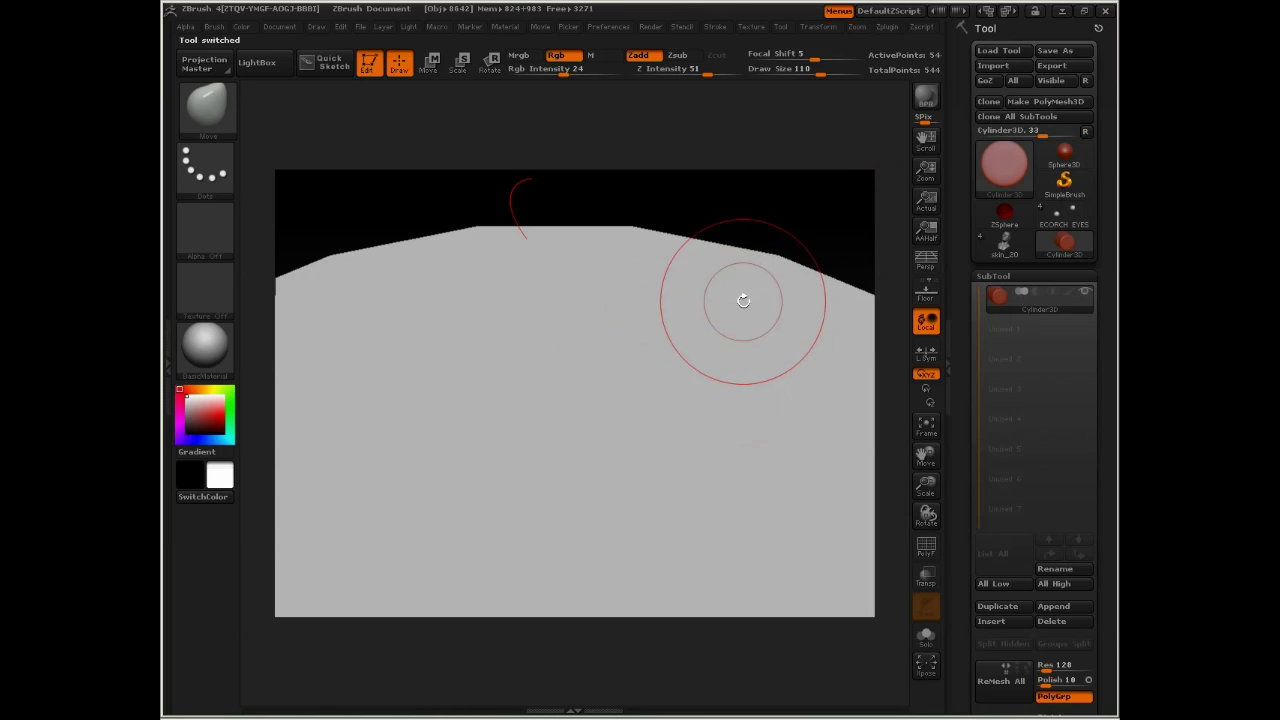
{"action": "key", "text": "f"}
{"action": "left_click_drag", "start_coordinate": [820, 272], "coordinate": [803, 233], "text": "alt"}
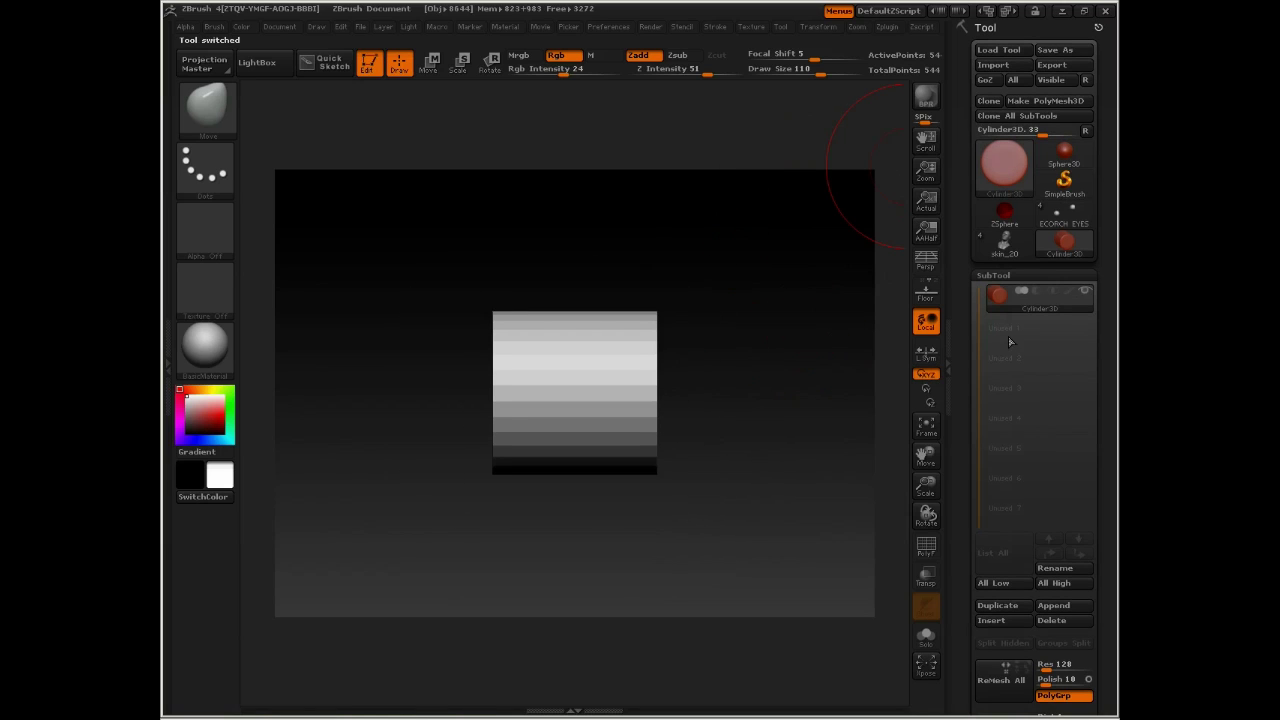
Step: Collapse the expanded tool settings sections and open the cylinder's Initialize settings
{"action": "left_click", "coordinate": [1011, 276]}
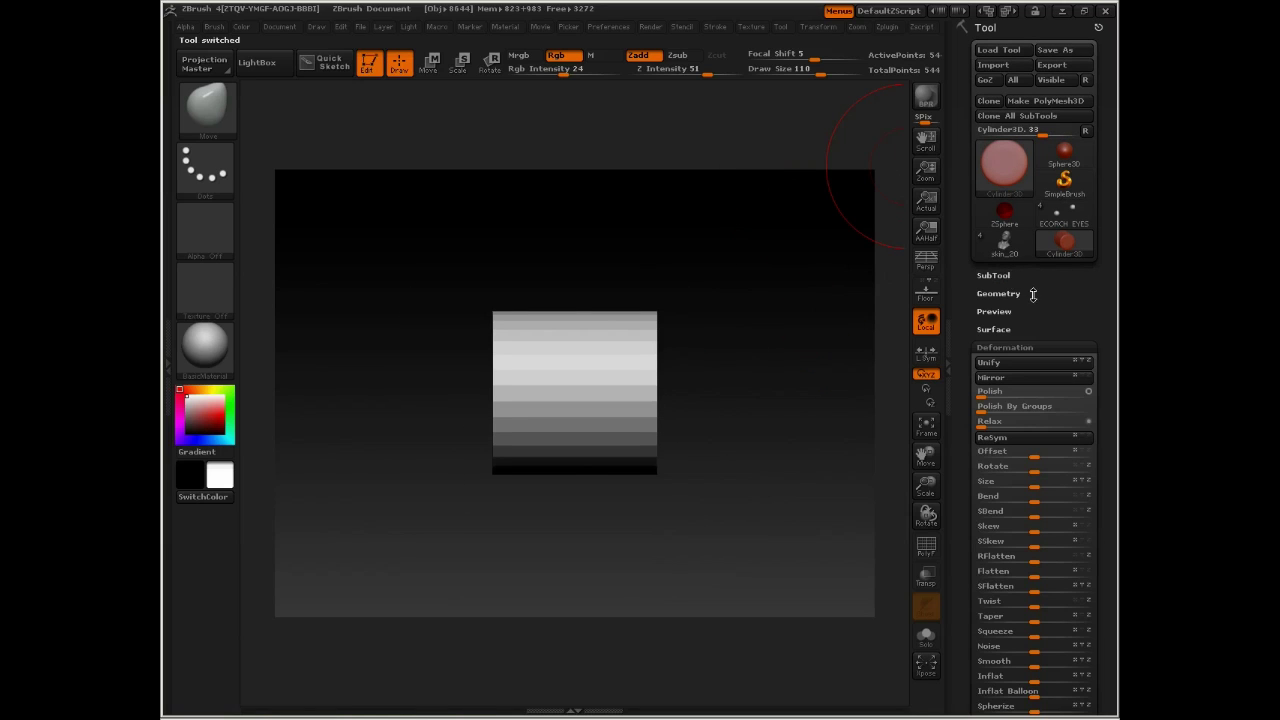
{"action": "left_click", "coordinate": [1003, 347]}
{"action": "left_click", "coordinate": [994, 334]}
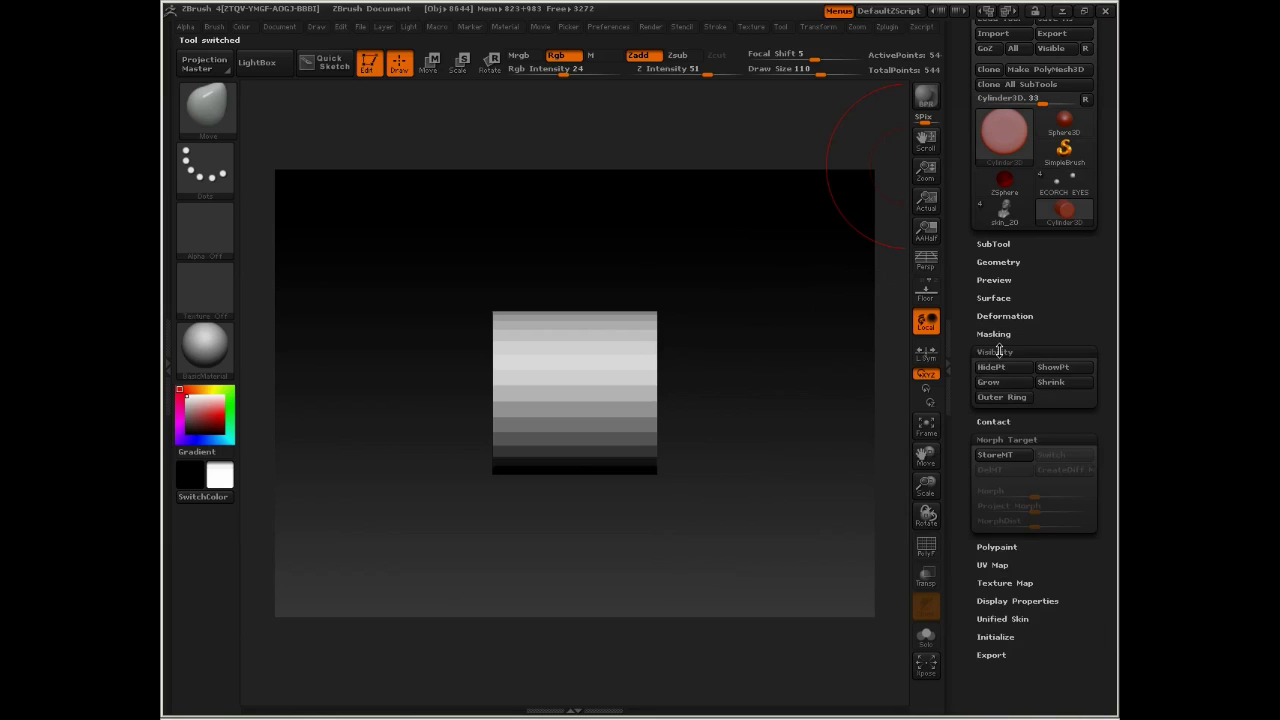
{"action": "left_click", "coordinate": [995, 352]}
{"action": "left_click", "coordinate": [995, 388]}
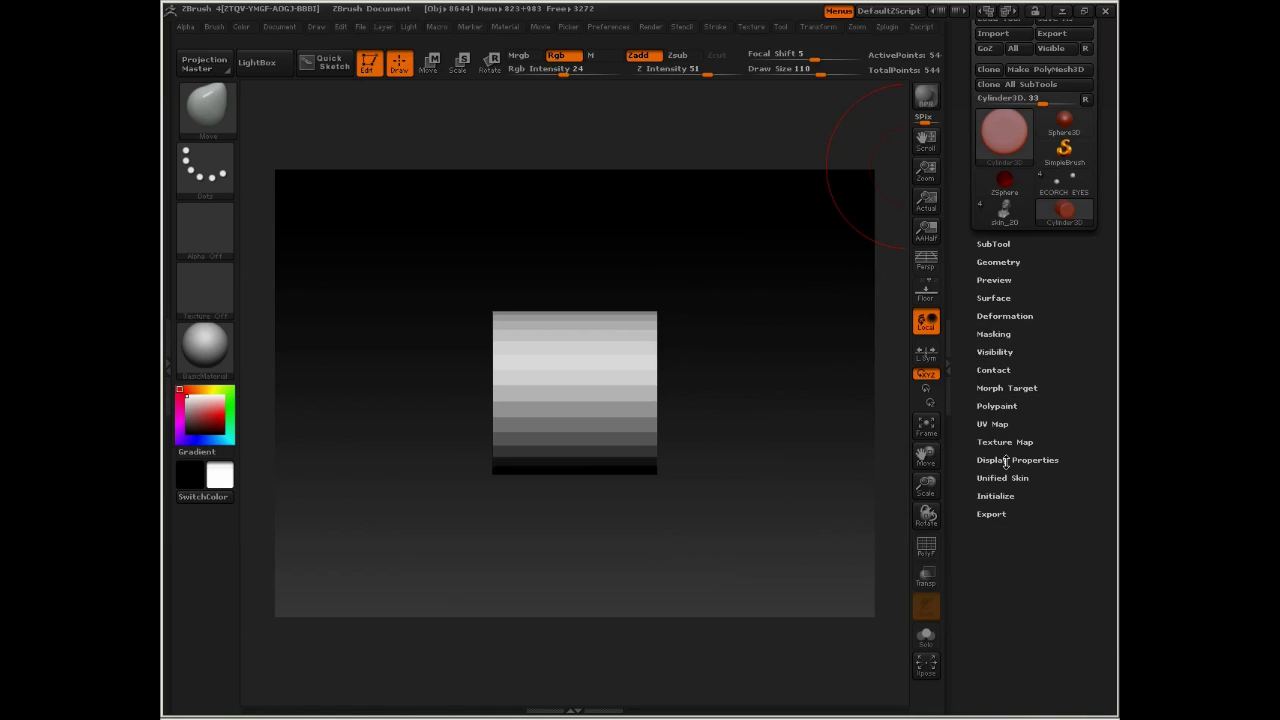
{"action": "left_click", "coordinate": [995, 496]}
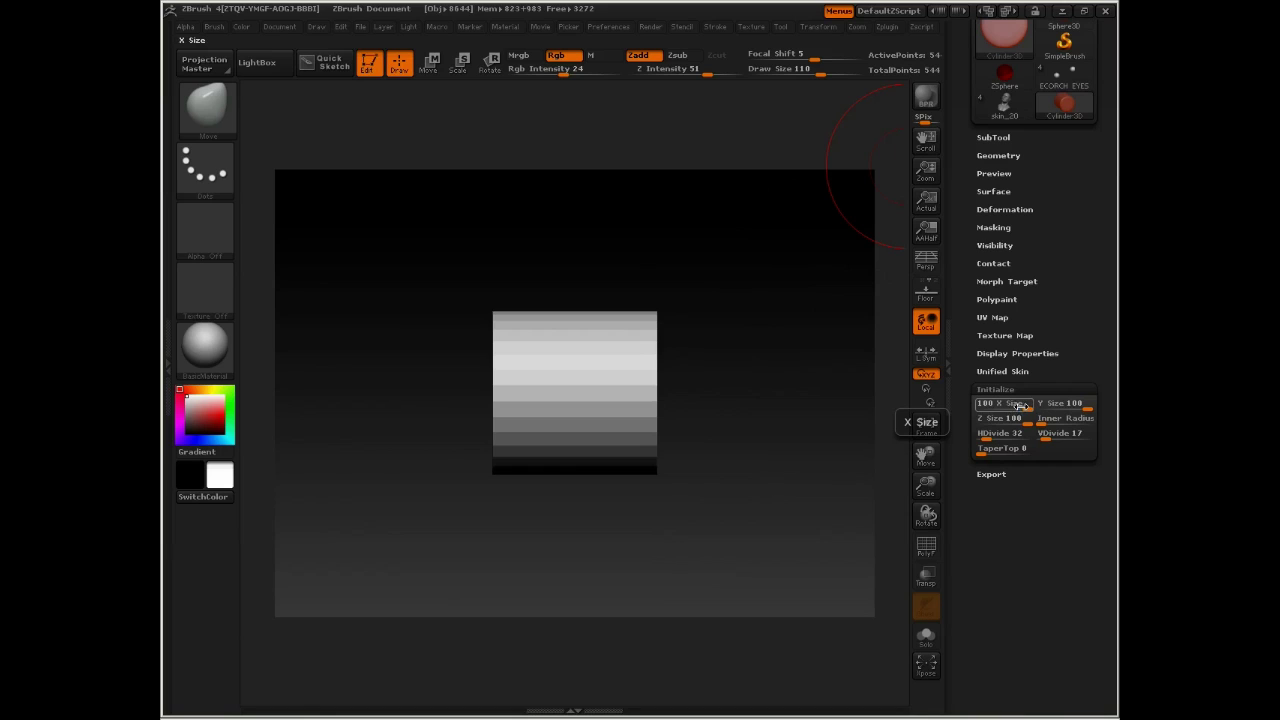
Step: Set both the X Size and Y Size of the cylinder to 50
{"action": "mouse_move", "coordinate": [1021, 407]}
{"action": "left_mouse_down"}
{"action": "mouse_move", "coordinate": [988, 408]}
{"action": "mouse_move", "coordinate": [1100, 408]}
{"action": "mouse_move", "coordinate": [1000, 420]}
{"action": "mouse_move", "coordinate": [1032, 424]}
{"action": "mouse_move", "coordinate": [1006, 403]}
{"action": "left_mouse_up"}
{"action": "left_click", "coordinate": [1068, 404]}
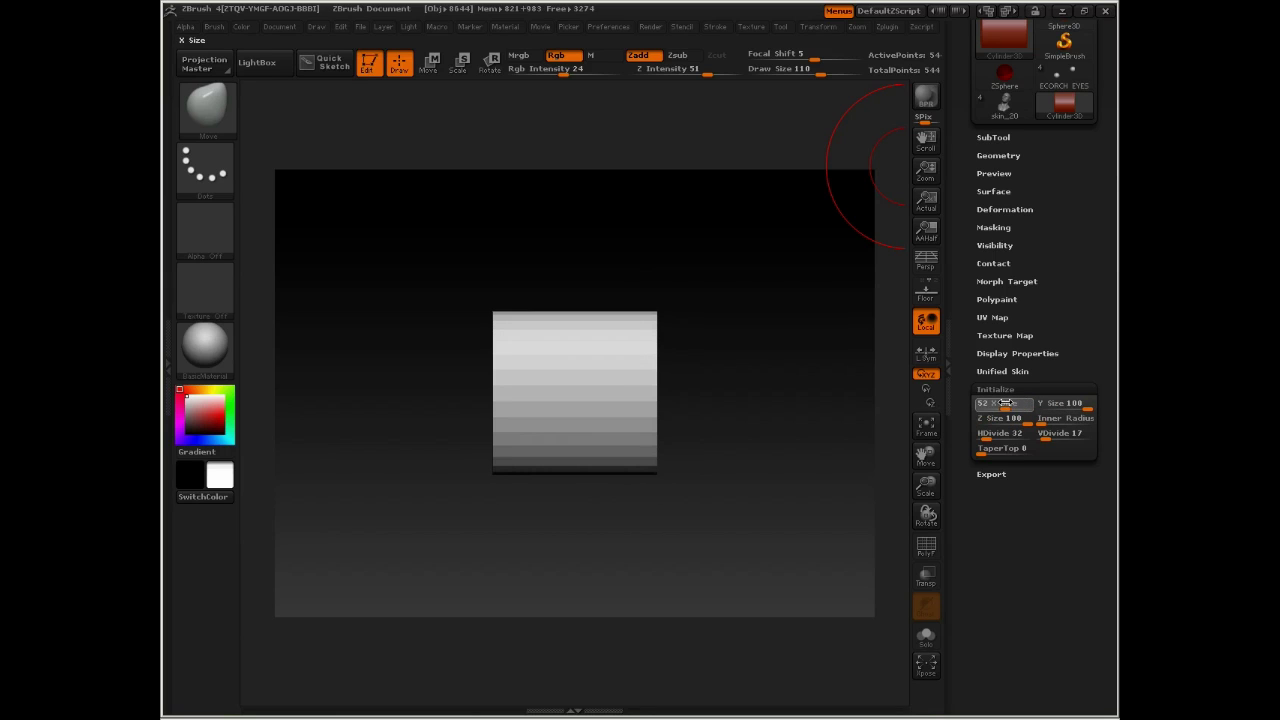
{"action": "left_click", "coordinate": [1005, 403]}
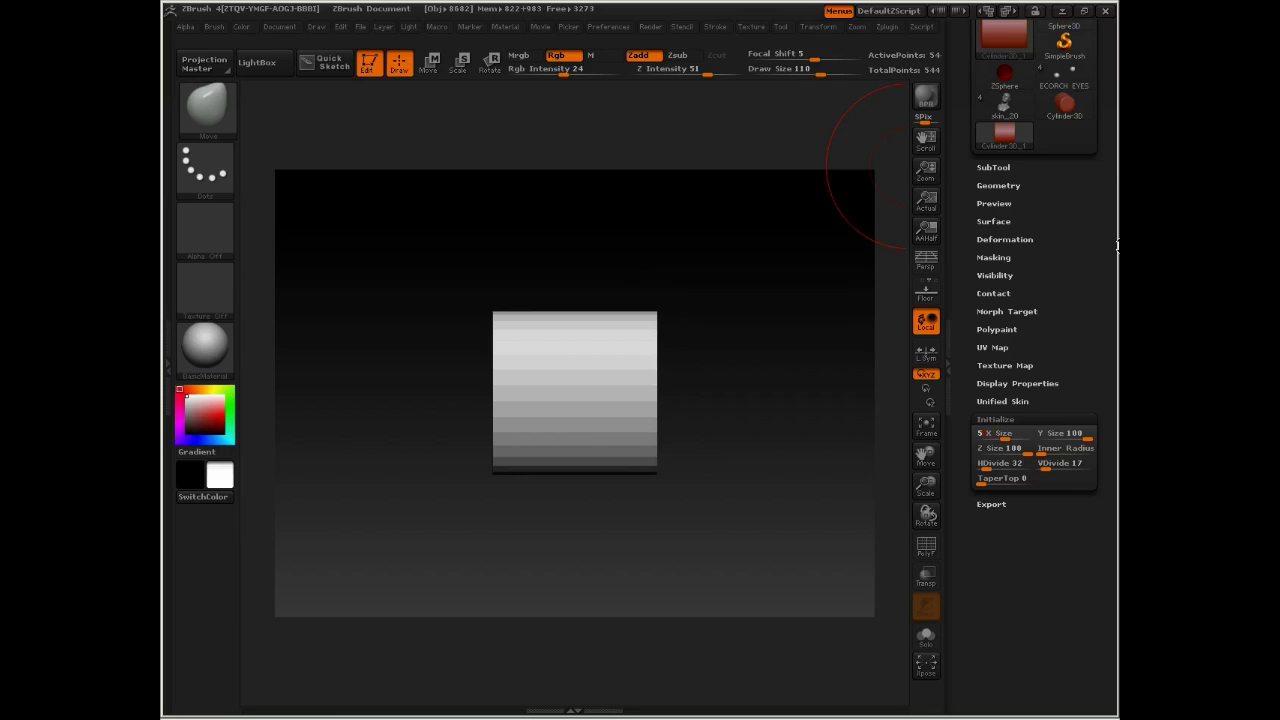
{"action": "type", "text": "50"}
{"action": "key", "text": "Return"}
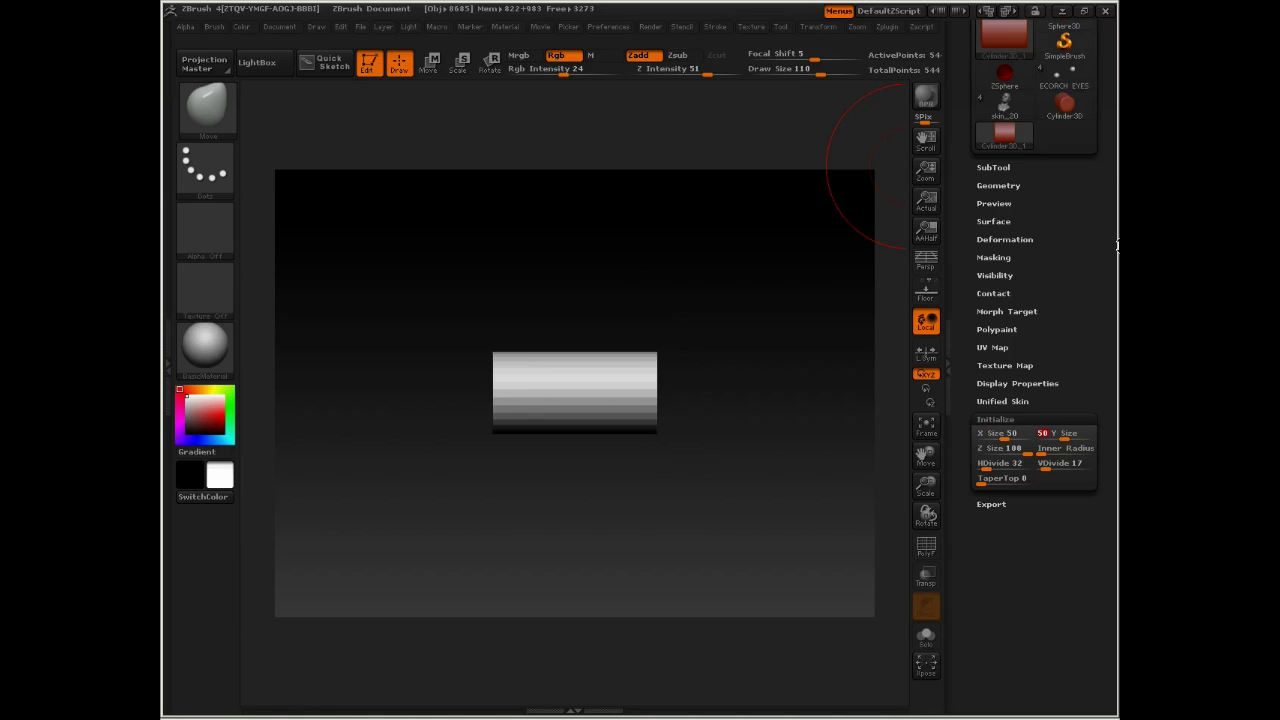
{"action": "mouse_move", "coordinate": [621, 538]}
{"action": "left_mouse_down"}
{"action": "mouse_move", "coordinate": [720, 523]}
{"action": "mouse_move", "coordinate": [755, 497]}
{"action": "mouse_move", "coordinate": [680, 497]}
{"action": "left_mouse_up"}
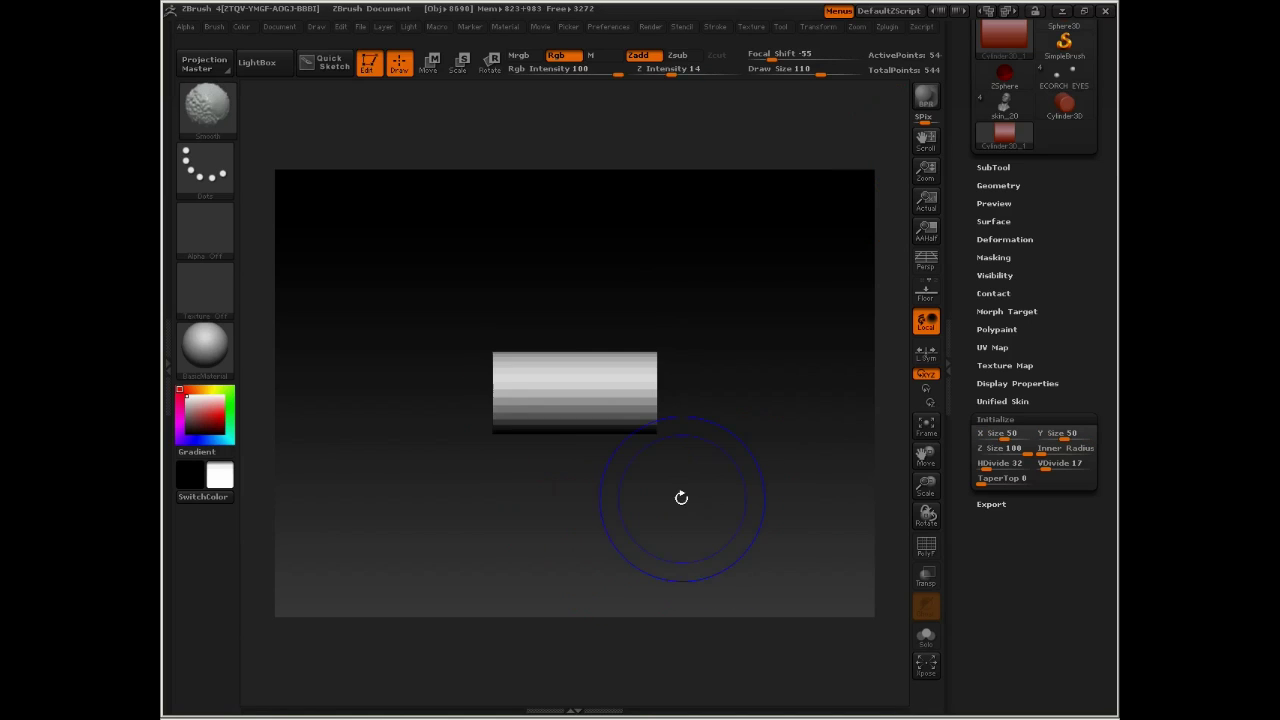
Step: Set both the X Size and Y Size of the cylinder to 20
{"action": "left_click", "coordinate": [1004, 435]}
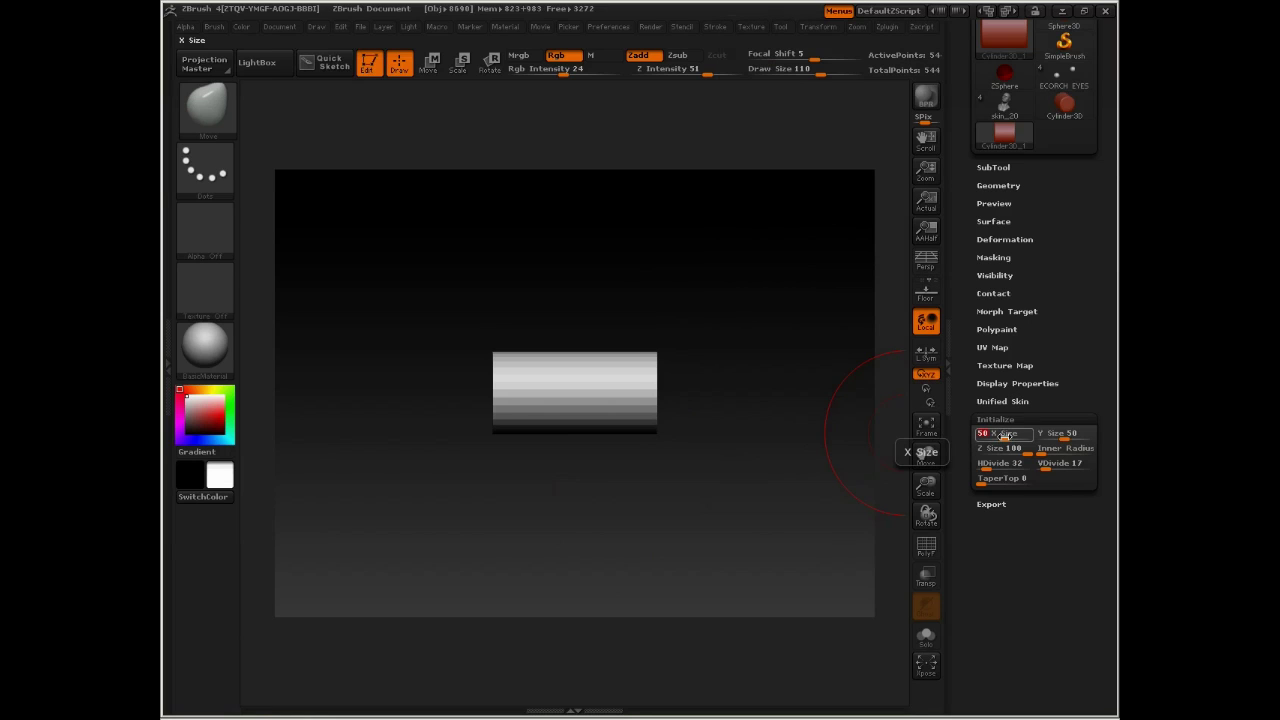
{"action": "key", "text": "Tab"}
{"action": "type", "text": "20"}
{"action": "key", "text": "Tab"}
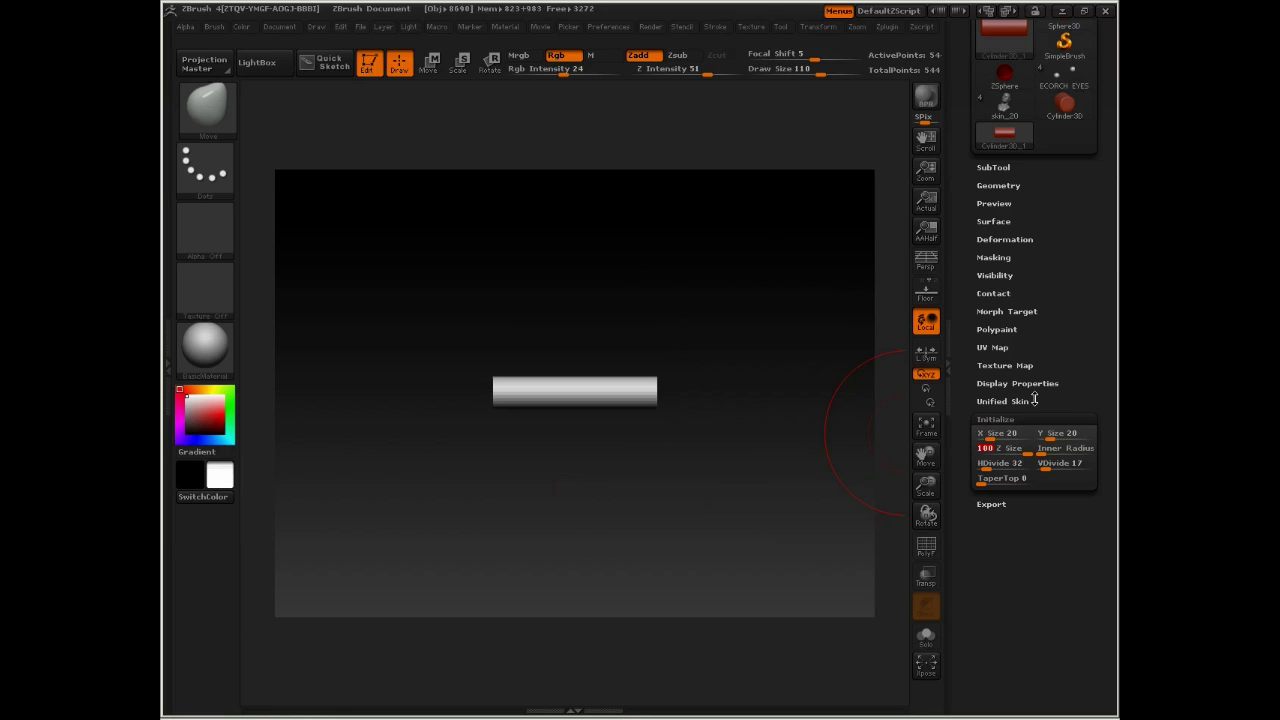
{"action": "left_click_drag", "start_coordinate": [556, 508], "coordinate": [692, 353]}
{"action": "left_click_drag", "start_coordinate": [692, 275], "coordinate": [697, 348], "text": "alt"}
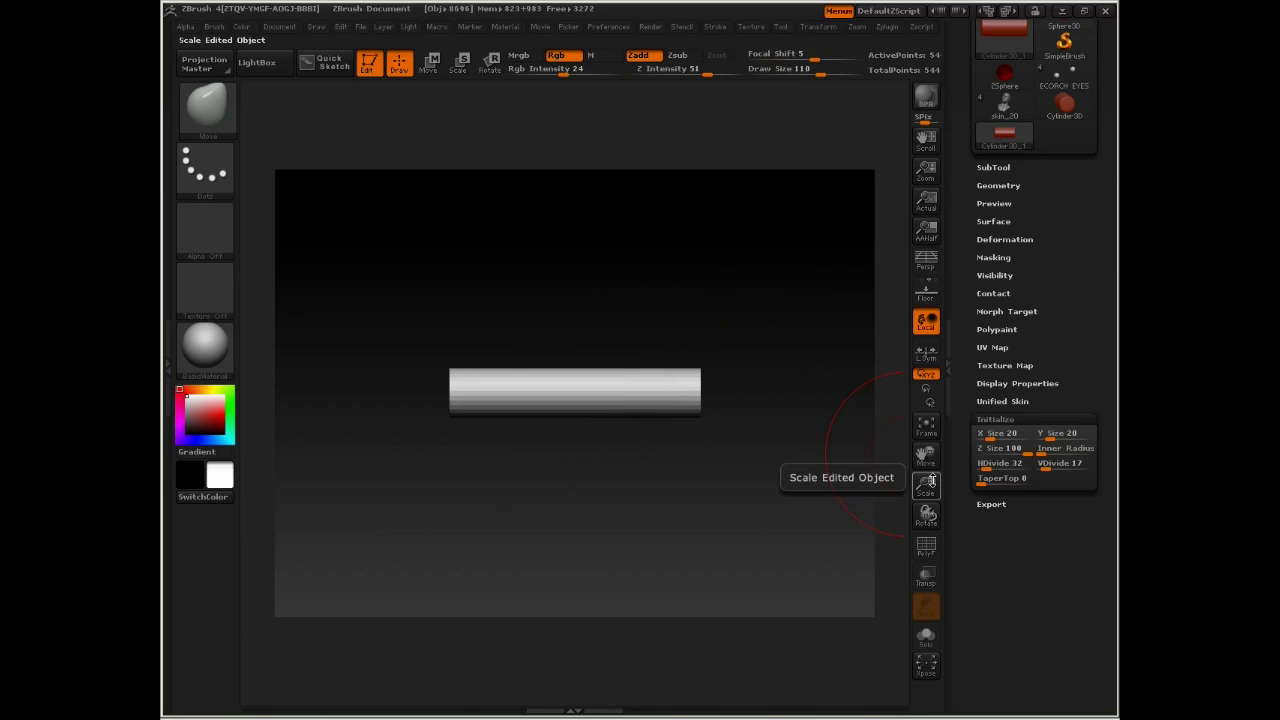
Step: Show the polygon wireframe and set the cylinder's HDivide to 19, VDivide to 33 and TaperTop to 0
{"action": "key", "text": "shift+f"}
{"action": "left_click_drag", "start_coordinate": [829, 457], "coordinate": [924, 512]}
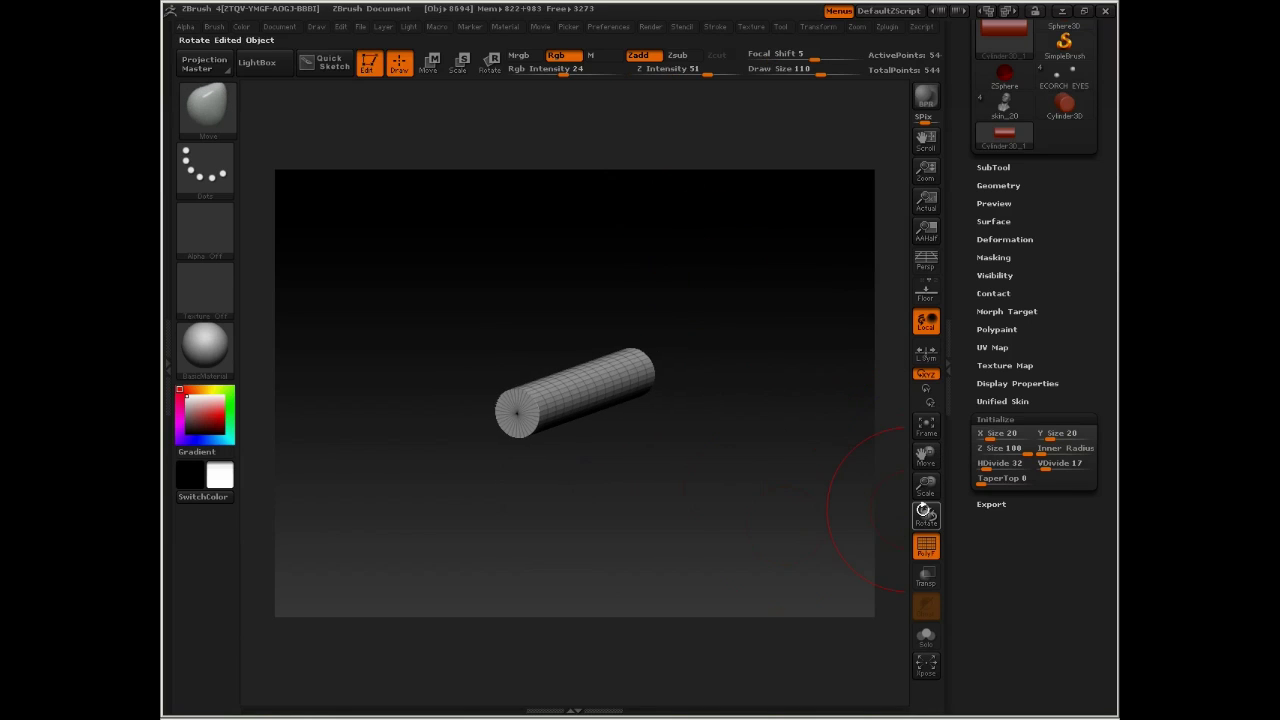
{"action": "left_click_drag", "start_coordinate": [1047, 465], "coordinate": [992, 483]}
{"action": "left_click", "coordinate": [985, 482]}
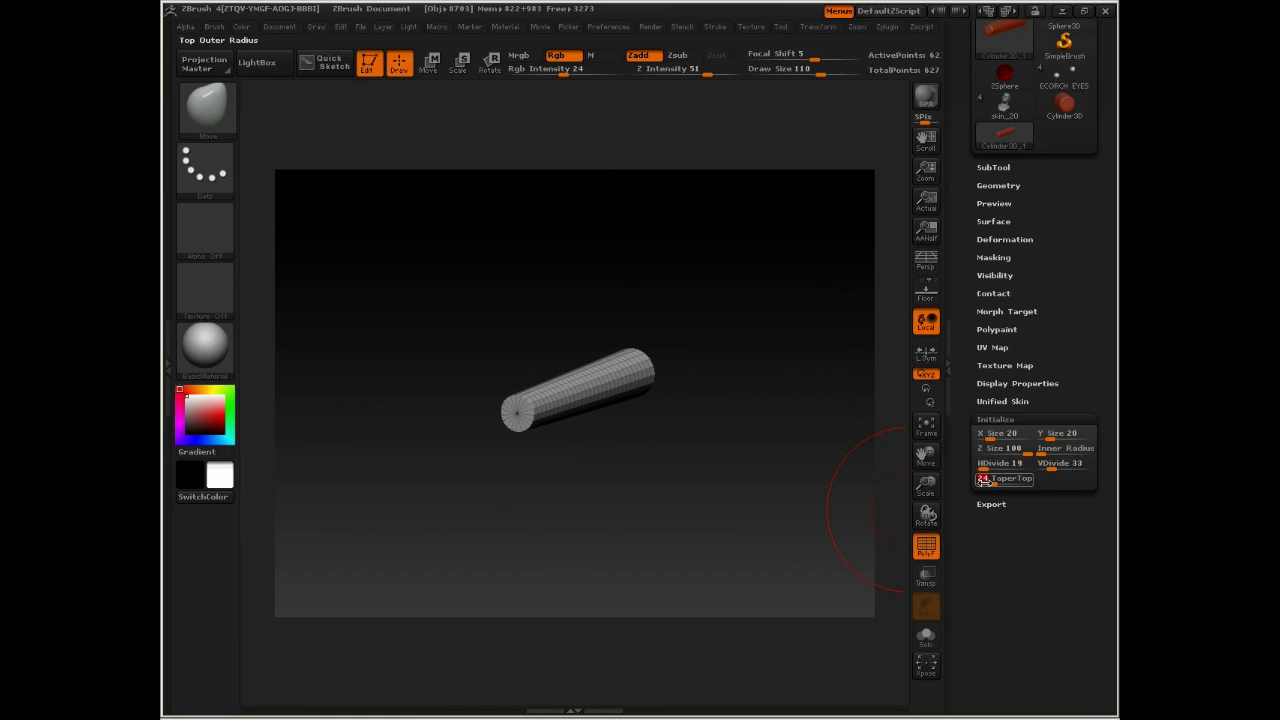
{"action": "type", "text": "0"}
{"action": "key", "text": "Return"}
{"action": "left_click_drag", "start_coordinate": [850, 429], "coordinate": [834, 351]}
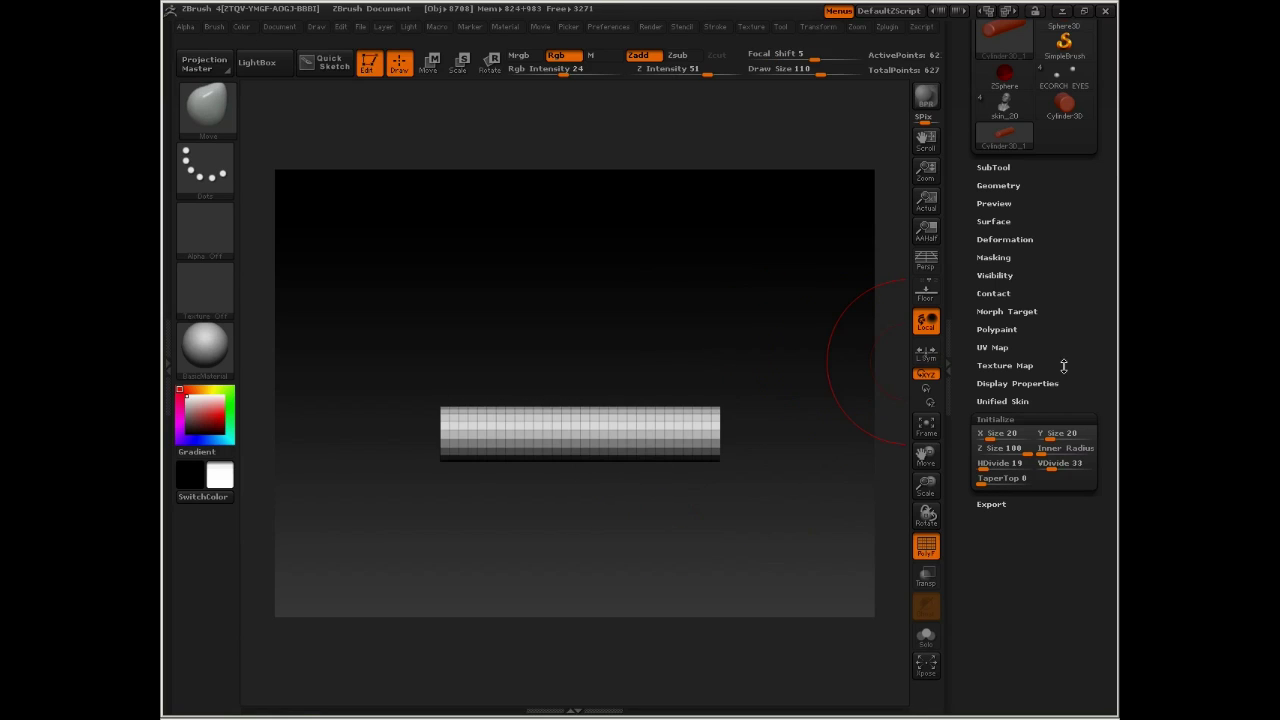
Step: Convert the parametric cylinder into an editable PolyMesh3D
{"action": "scroll", "coordinate": [1063, 366], "scroll_direction": "up", "scroll_amount": 2}
{"action": "scroll", "coordinate": [1086, 356], "scroll_direction": "up", "scroll_amount": 2}
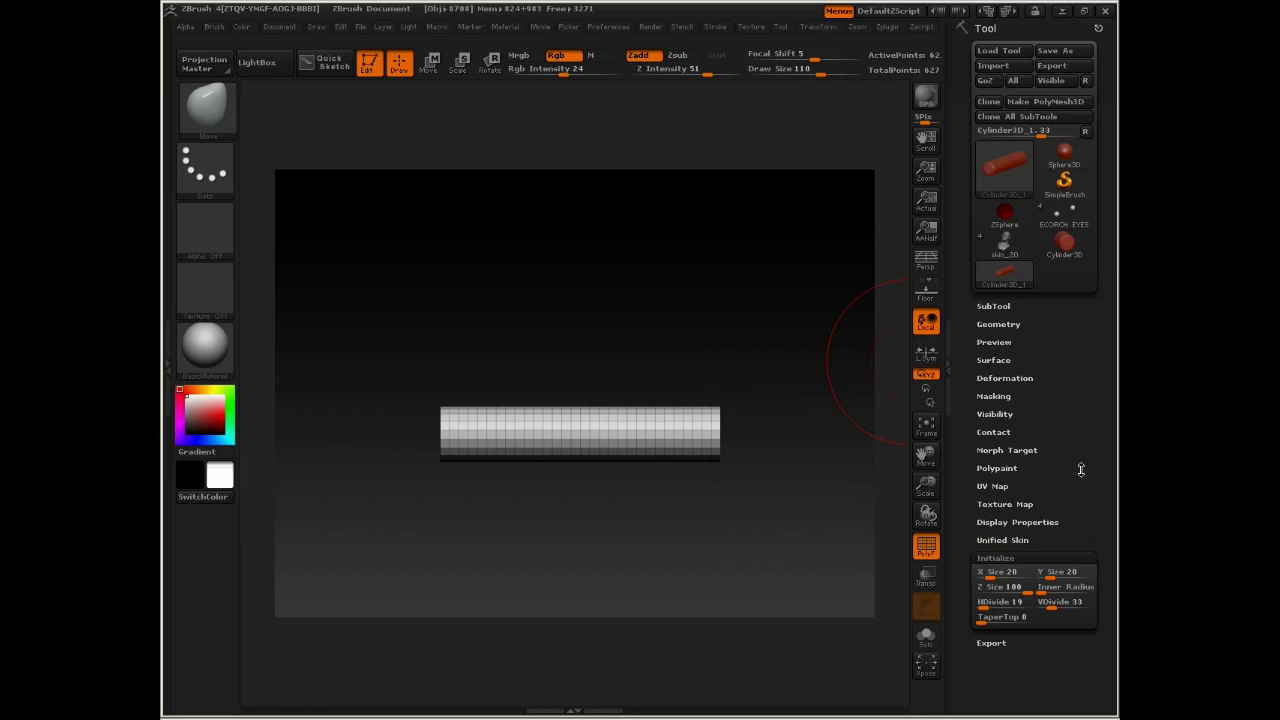
{"action": "left_click", "coordinate": [1040, 102]}
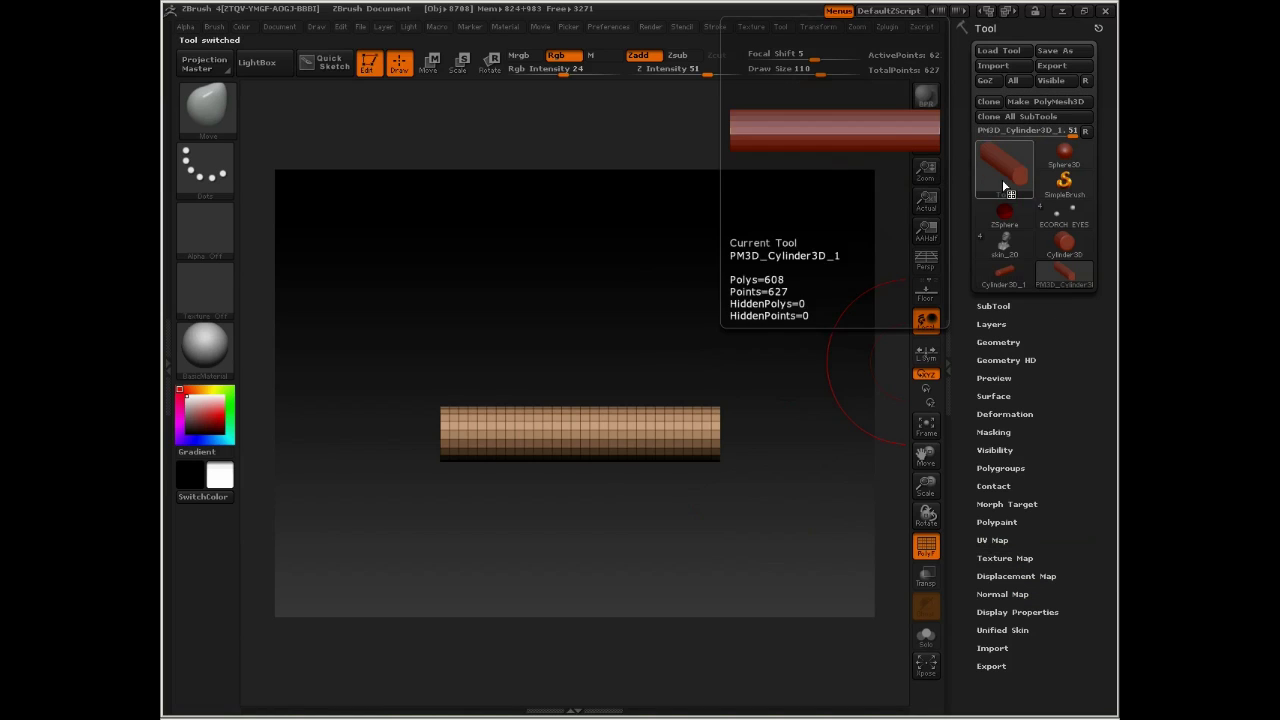
Step: Switch the active tool back to the ECORCH EYES model with the head and ribcage
{"action": "left_click", "coordinate": [1005, 247]}
{"action": "left_click", "coordinate": [1057, 212]}
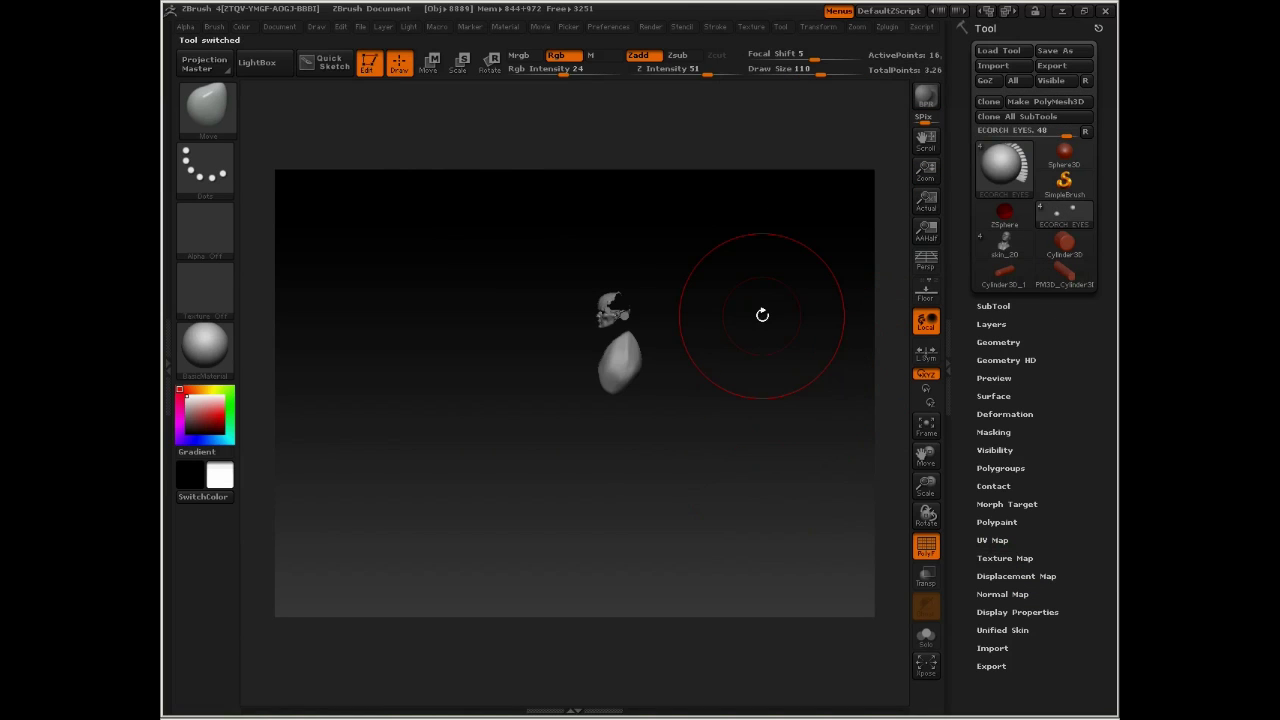
{"action": "left_click_drag", "start_coordinate": [762, 315], "coordinate": [757, 520], "text": "alt"}
{"action": "left_click_drag", "start_coordinate": [808, 362], "coordinate": [758, 488], "text": "alt"}
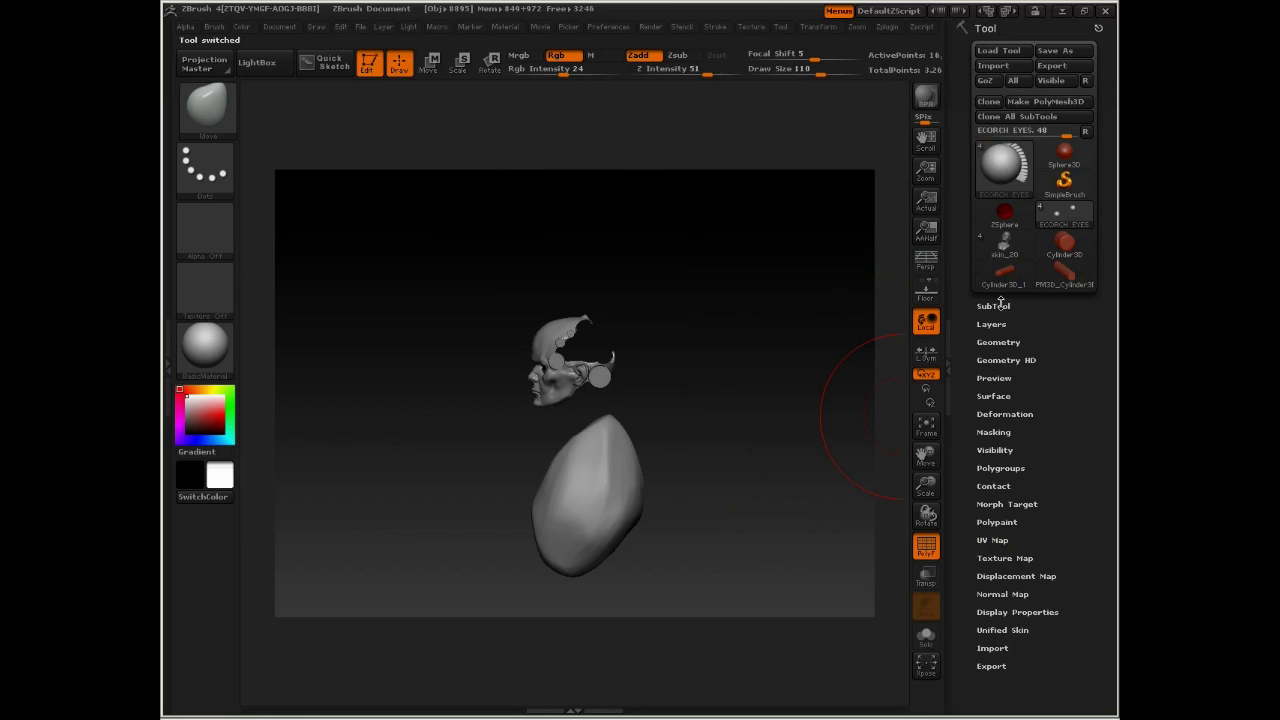
Step: Append the PM3D_Cylinder3D_1 mesh as a subtool of the head model and make it the active subtool
{"action": "left_click", "coordinate": [993, 305]}
{"action": "left_click", "coordinate": [1063, 393]}
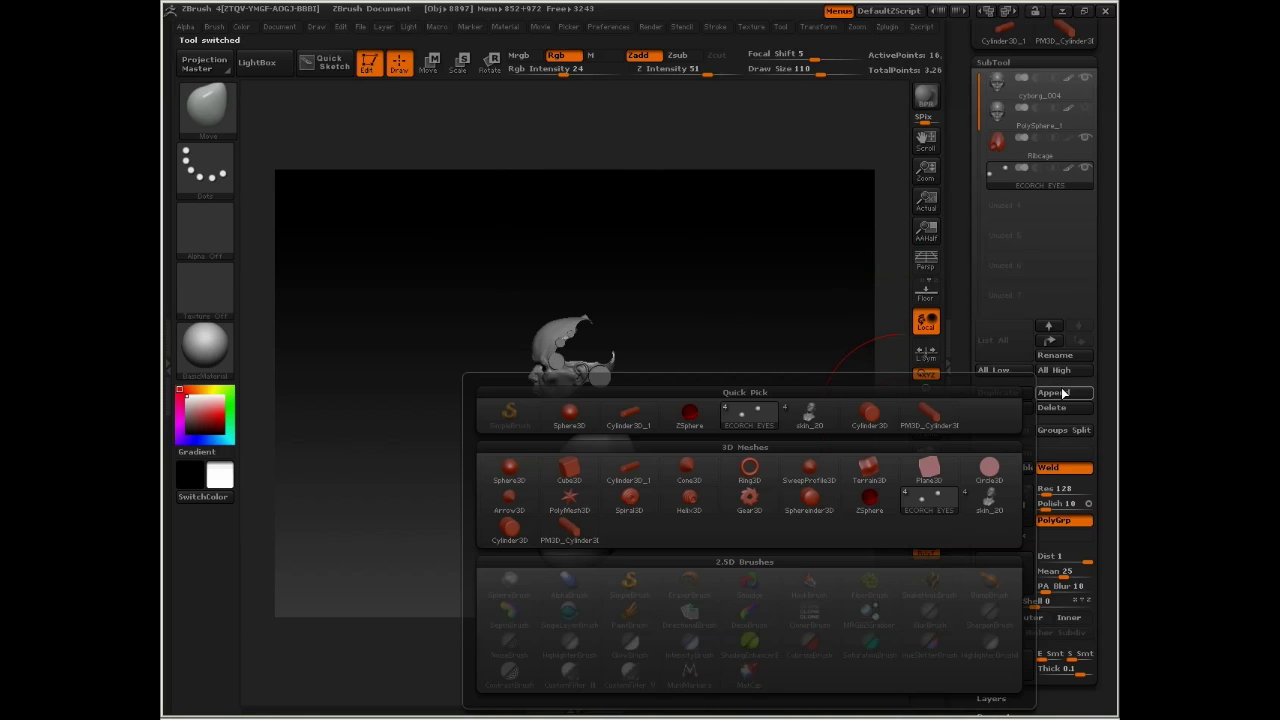
{"action": "left_click", "coordinate": [930, 420]}
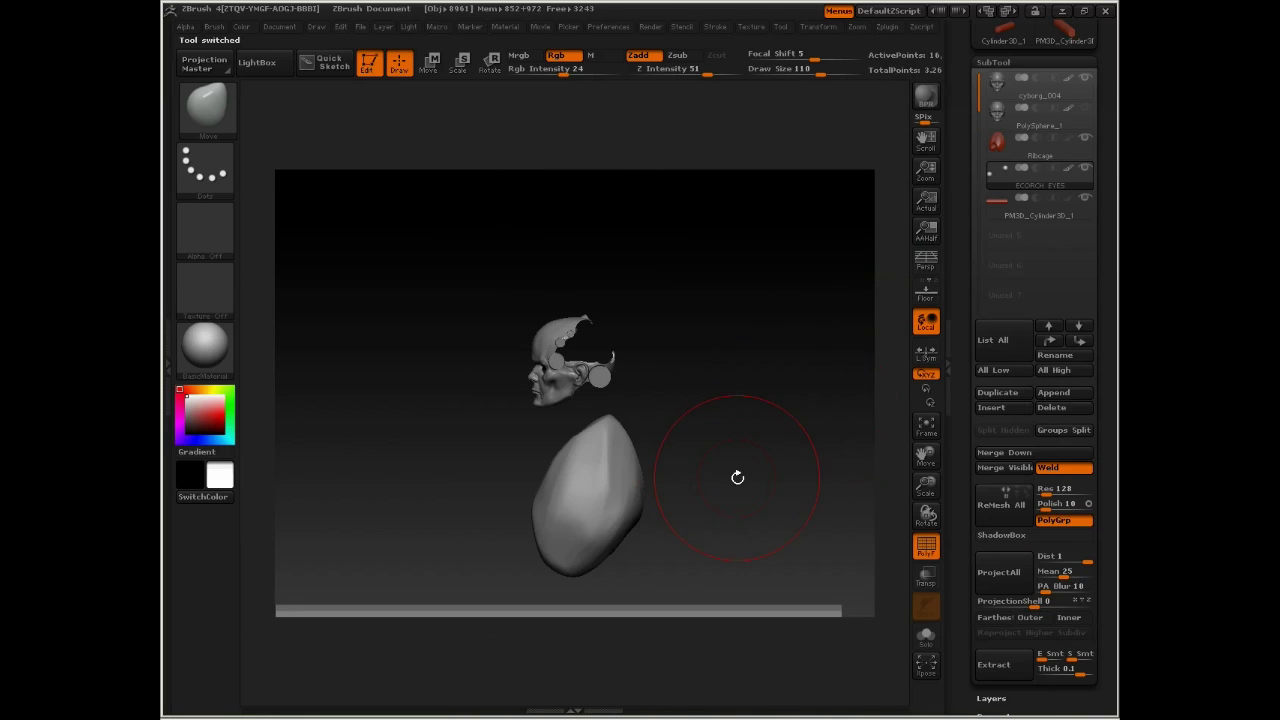
{"action": "left_click_drag", "start_coordinate": [737, 478], "coordinate": [762, 365], "text": "alt"}
{"action": "left_click", "coordinate": [991, 213]}
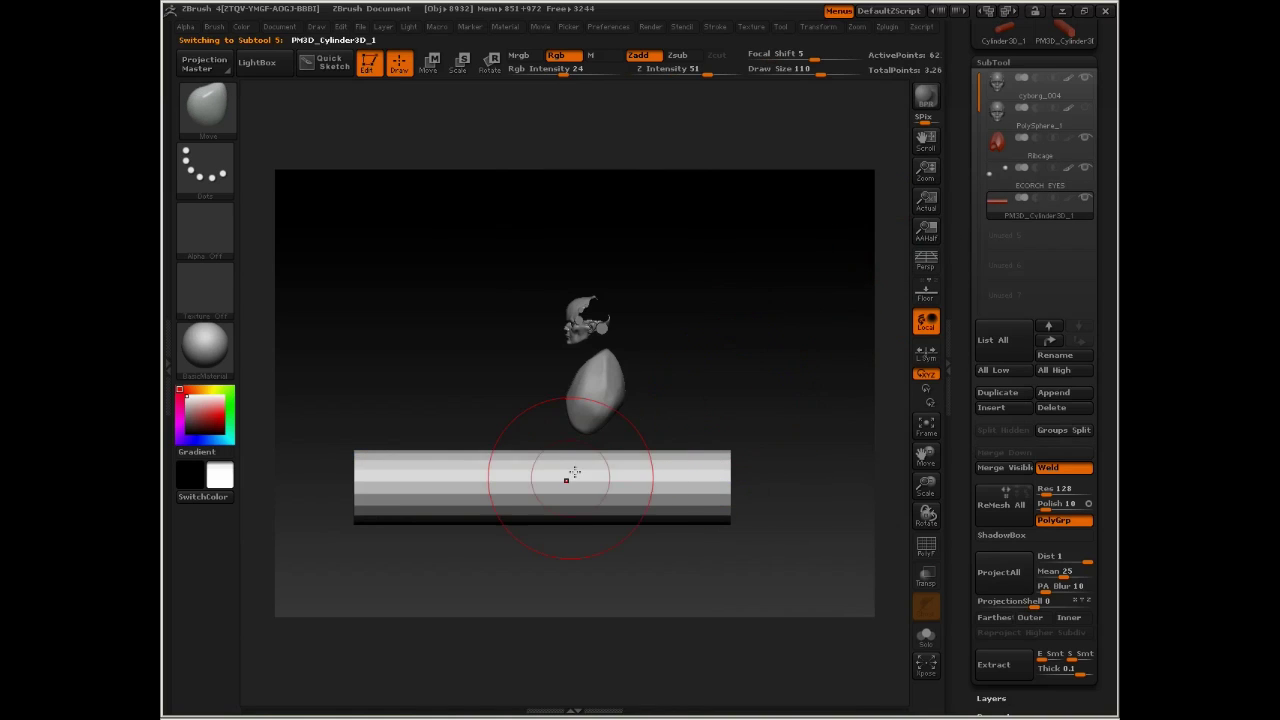
Step: Rotate the cylinder subtool upright and move it in front of the head
{"action": "key", "text": "r"}
{"action": "left_click_drag", "start_coordinate": [555, 481], "coordinate": [566, 302]}
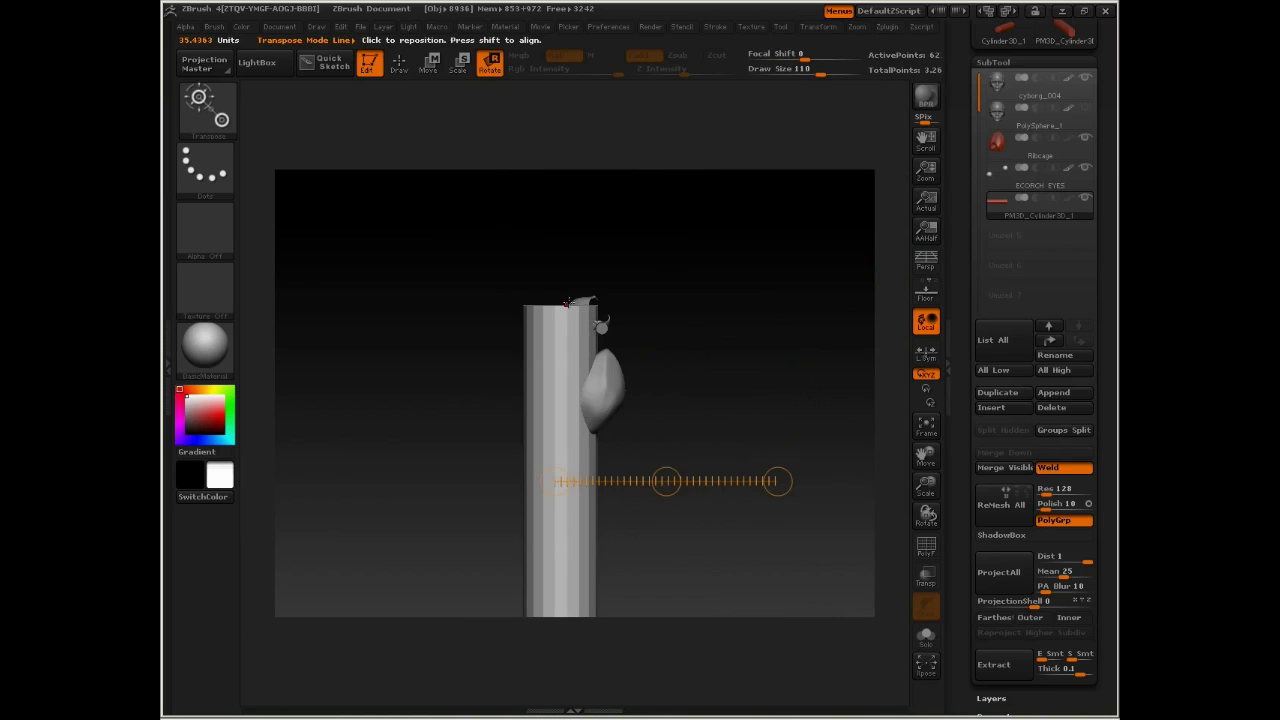
{"action": "left_click_drag", "start_coordinate": [666, 481], "coordinate": [557, 328]}
Step: Scale the cylinder down uniformly towards the proportions of the head and ribcage
{"action": "key", "text": "e"}
{"action": "mouse_move", "coordinate": [449, 312]}
{"action": "left_mouse_down"}
{"action": "mouse_move", "coordinate": [611, 249]}
{"action": "mouse_move", "coordinate": [482, 314]}
{"action": "mouse_move", "coordinate": [450, 302]}
{"action": "left_mouse_up"}
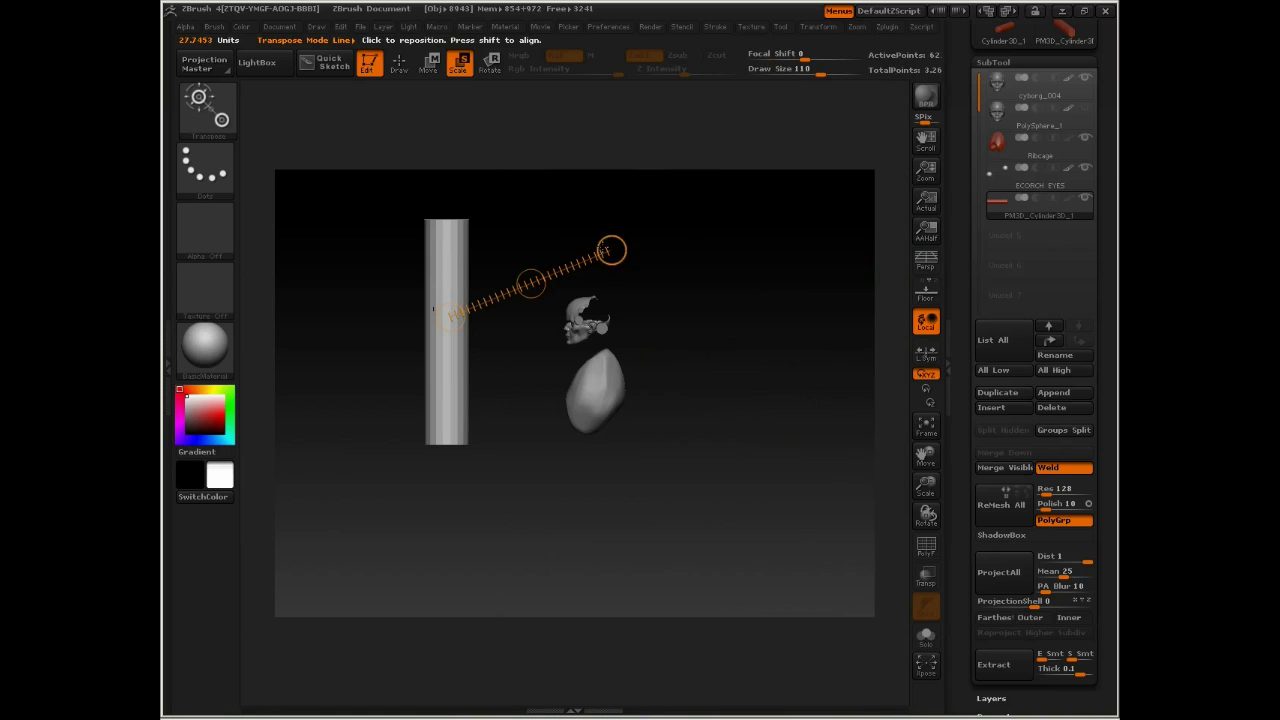
{"action": "left_click_drag", "start_coordinate": [608, 249], "coordinate": [547, 332]}
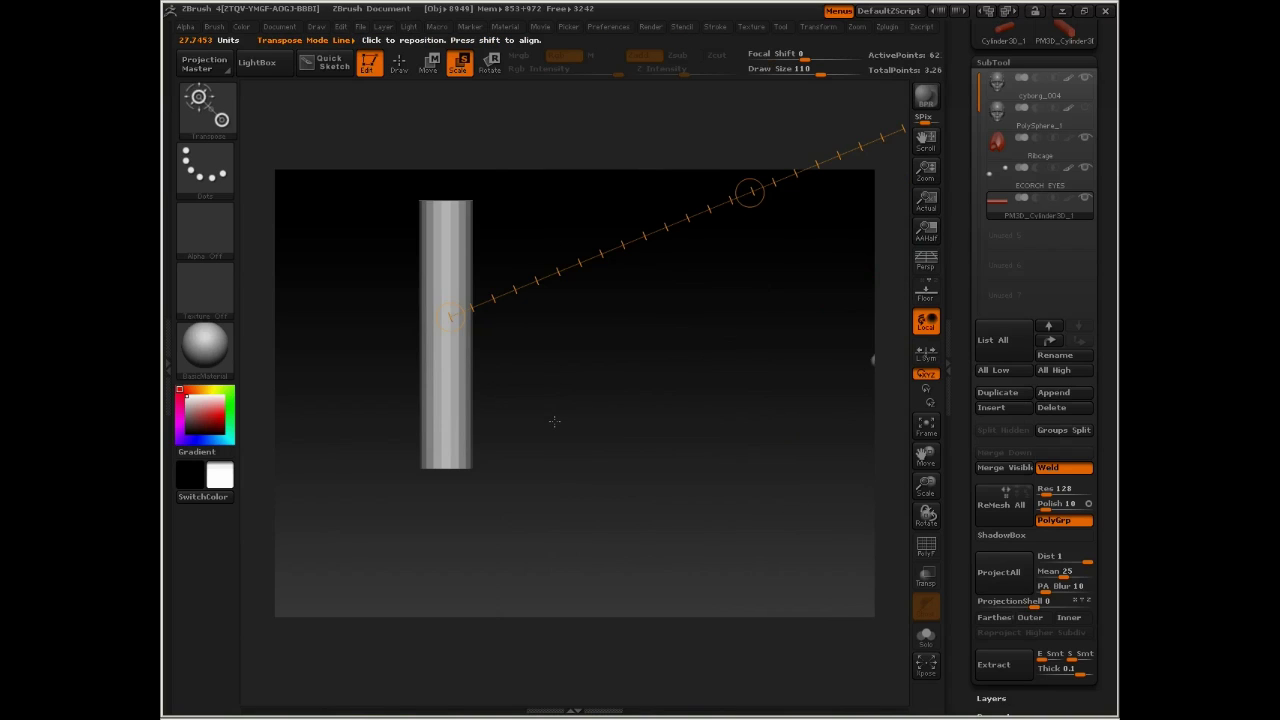
Step: Show the polygon wireframe and mask both ends of the cylinder, leaving its middle section unmasked
{"action": "key", "text": "shift+f"}
{"action": "mouse_move", "coordinate": [360, 152]}
{"action": "left_mouse_down", "text": "ctrl"}
{"action": "mouse_move", "coordinate": [443, 234]}
{"action": "mouse_move", "coordinate": [499, 255]}
{"action": "left_mouse_up", "text": "ctrl"}
{"action": "left_click_drag", "start_coordinate": [389, 556], "coordinate": [526, 411], "text": "ctrl"}
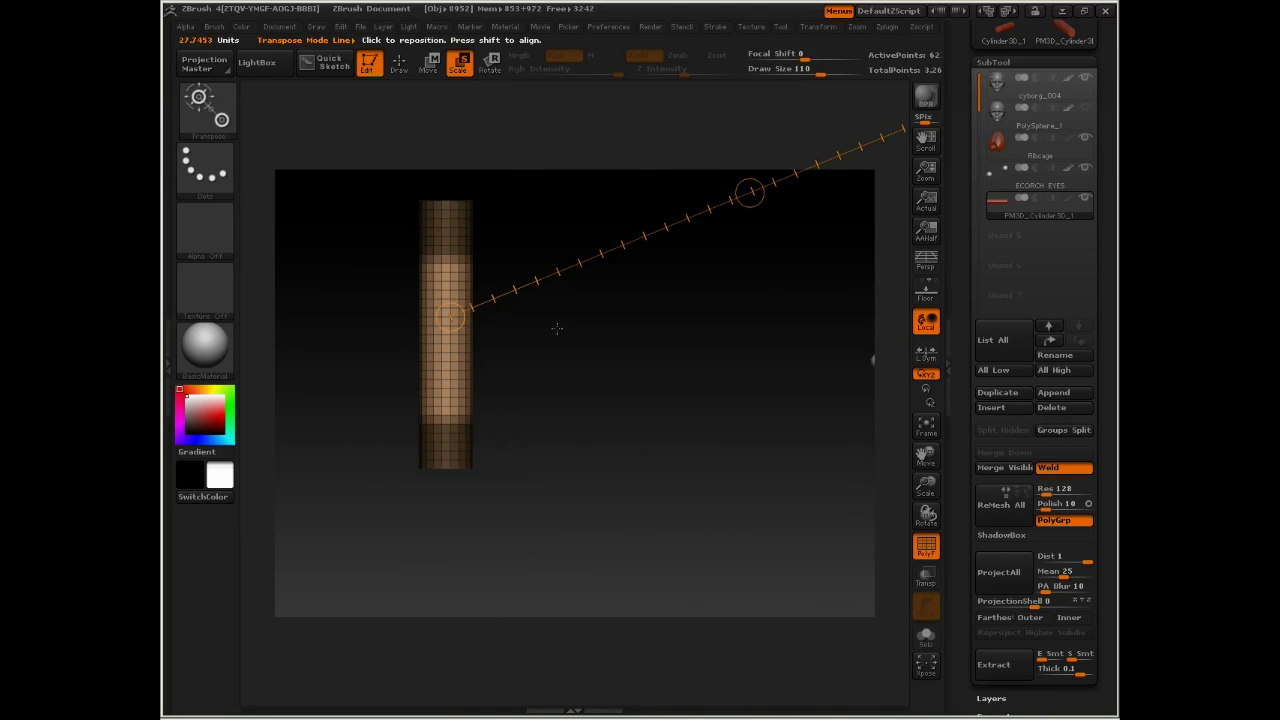
{"action": "left_click_drag", "start_coordinate": [557, 329], "coordinate": [534, 300], "text": "alt"}
{"action": "mouse_move", "coordinate": [495, 365]}
{"action": "left_mouse_down", "text": "shift"}
{"action": "mouse_move", "coordinate": [493, 281]}
{"action": "mouse_move", "coordinate": [493, 325]}
{"action": "left_mouse_up", "text": "shift"}
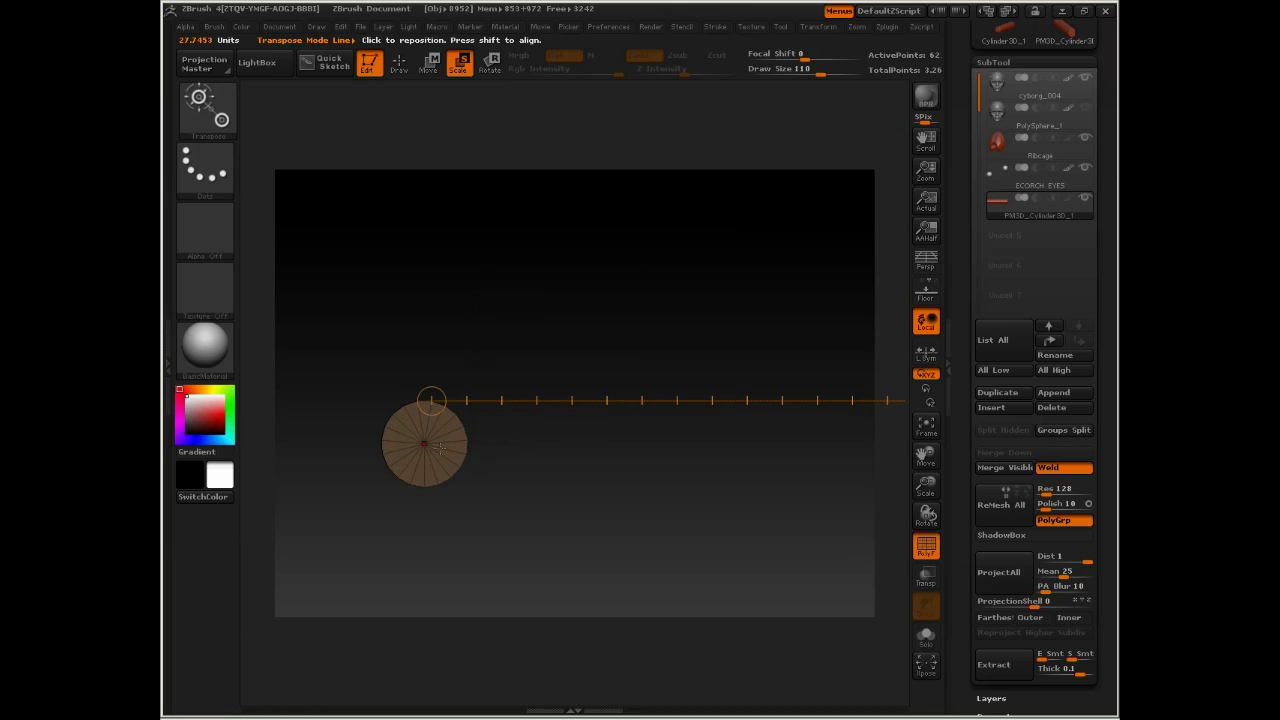
Step: Try to scale the cylinder's unmasked middle section with the transpose line, and undo the attempts
{"action": "mouse_move", "coordinate": [424, 443]}
{"action": "left_mouse_down"}
{"action": "mouse_move", "coordinate": [497, 367]}
{"action": "mouse_move", "coordinate": [520, 268]}
{"action": "mouse_move", "coordinate": [508, 217]}
{"action": "mouse_move", "coordinate": [546, 246]}
{"action": "mouse_move", "coordinate": [480, 260]}
{"action": "mouse_move", "coordinate": [751, 280]}
{"action": "left_mouse_up"}
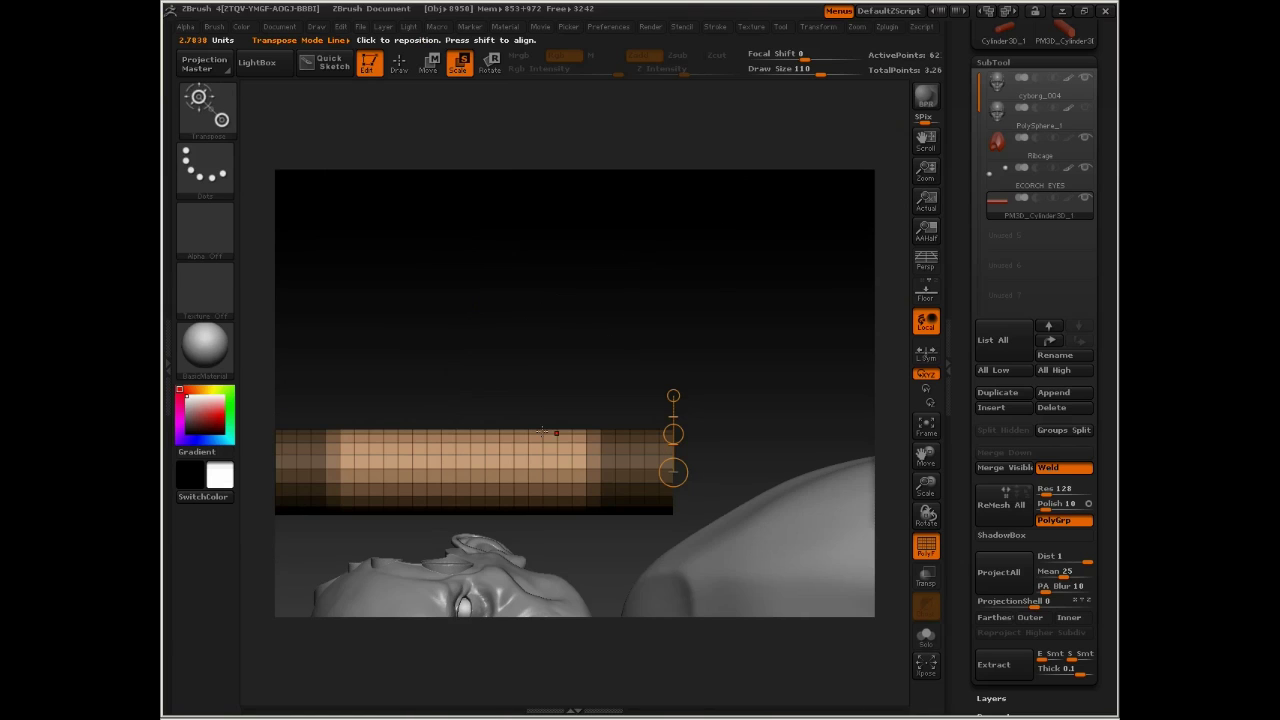
{"action": "left_click_drag", "start_coordinate": [665, 433], "coordinate": [477, 387]}
{"action": "key", "text": "ctrl+z"}
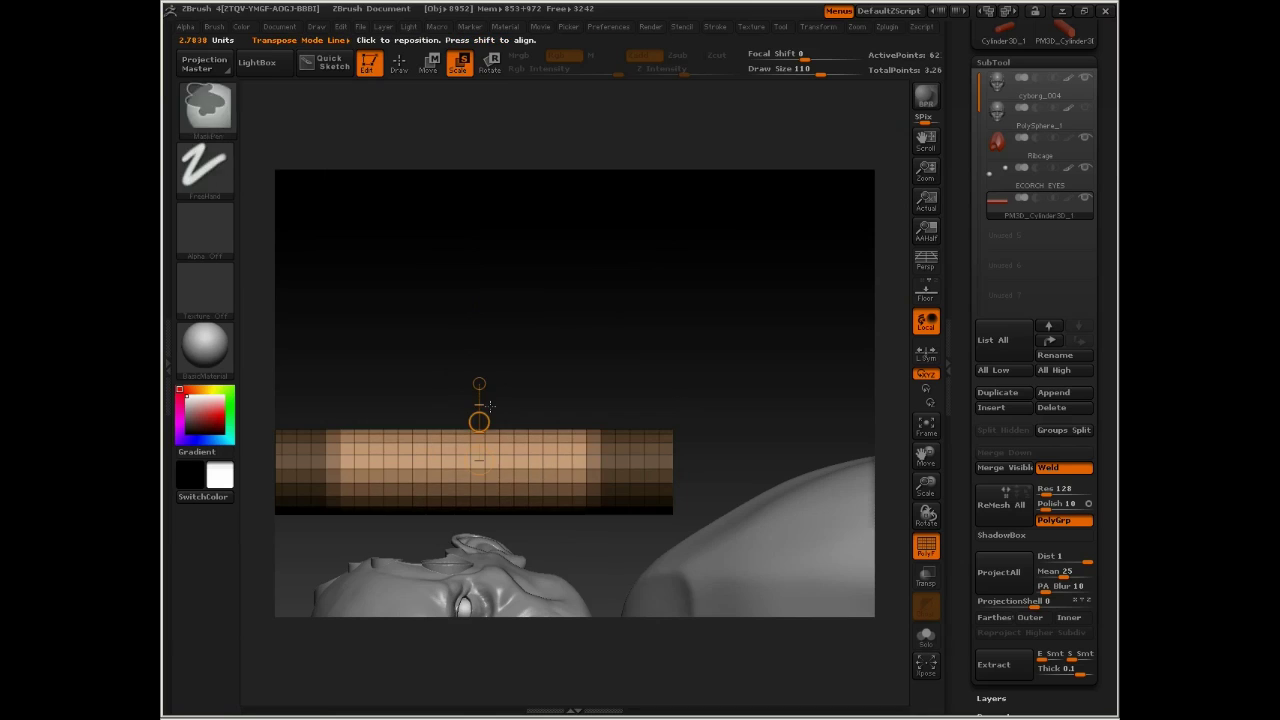
{"action": "mouse_move", "coordinate": [461, 461]}
{"action": "left_mouse_down"}
{"action": "mouse_move", "coordinate": [711, 466]}
{"action": "mouse_move", "coordinate": [740, 455]}
{"action": "mouse_move", "coordinate": [720, 450]}
{"action": "left_mouse_up"}
{"action": "key", "text": "ctrl+z"}
{"action": "key", "text": "ctrl+z"}
{"action": "key", "text": "ctrl+z"}
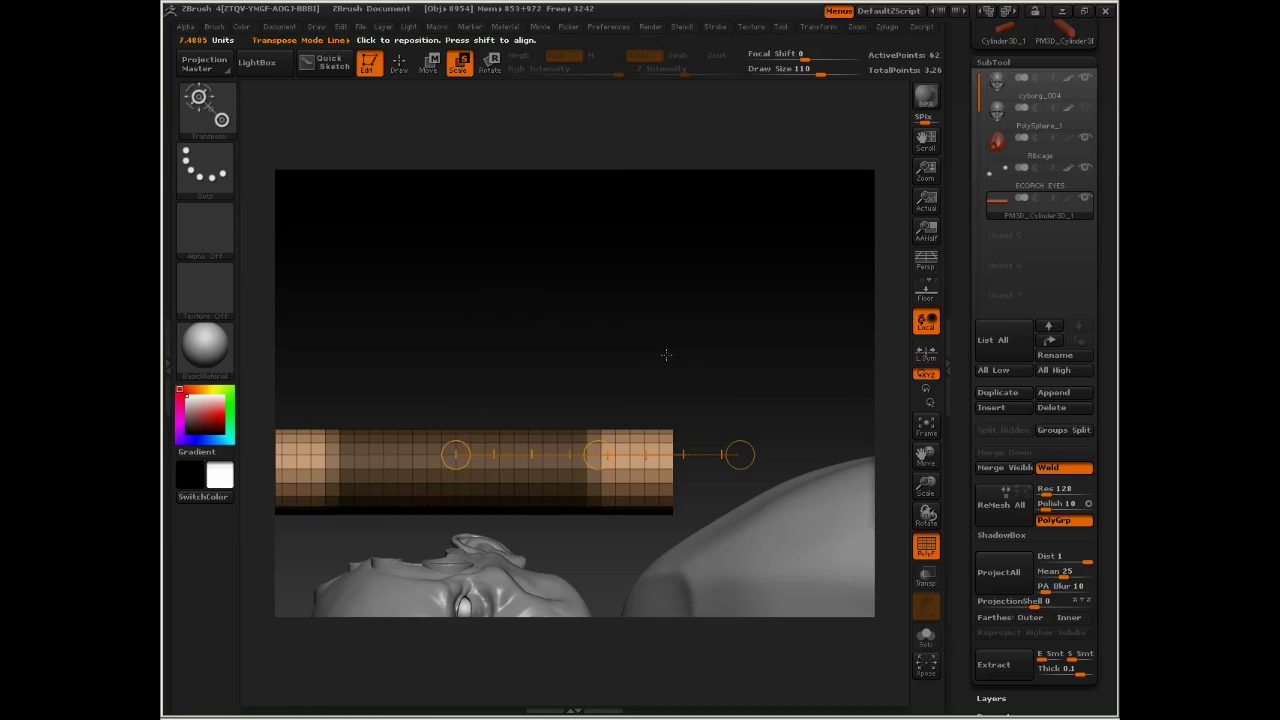
Step: Try to scale the cylinder's unmasked ends from the centre of its end cap, undo the attempts and clear the mask
{"action": "mouse_move", "coordinate": [666, 354]}
{"action": "left_mouse_down"}
{"action": "mouse_move", "coordinate": [654, 309]}
{"action": "mouse_move", "coordinate": [710, 316]}
{"action": "mouse_move", "coordinate": [674, 319]}
{"action": "left_mouse_up"}
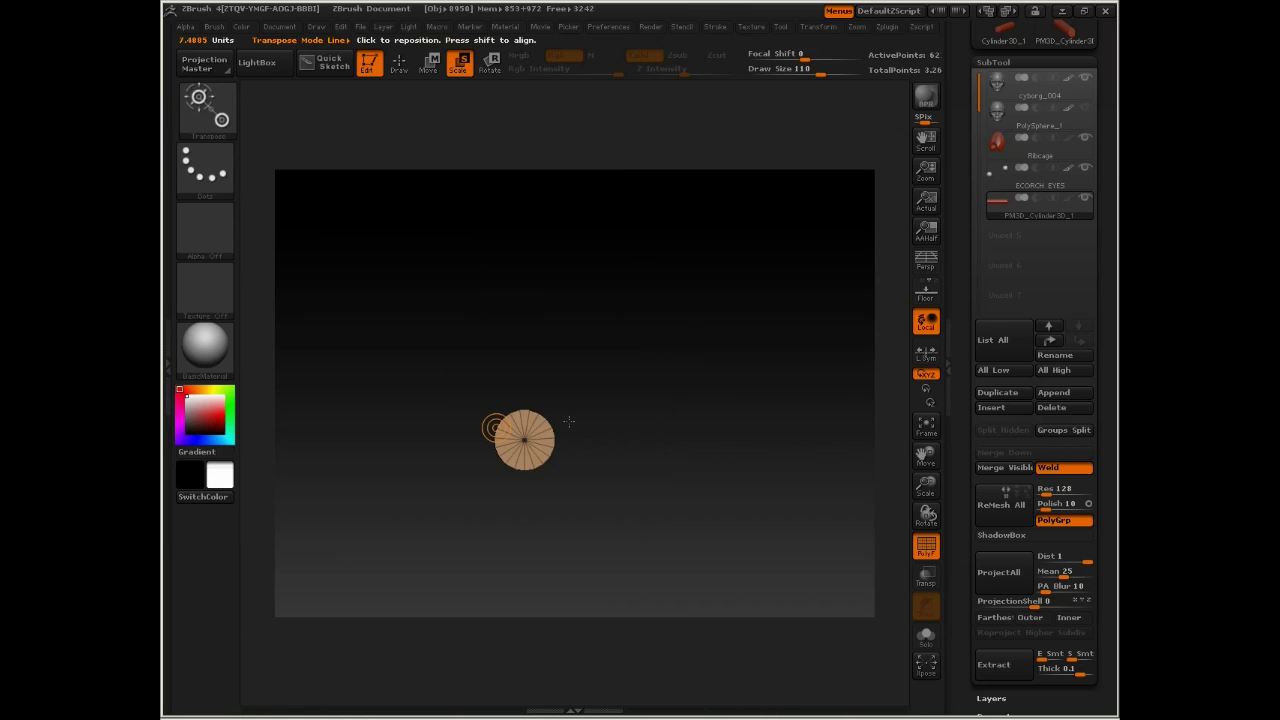
{"action": "left_click_drag", "start_coordinate": [523, 440], "coordinate": [598, 372]}
{"action": "key", "text": "ctrl+z"}
{"action": "key", "text": "ctrl+z"}
{"action": "left_click_drag", "start_coordinate": [546, 417], "coordinate": [634, 260]}
{"action": "key", "text": "ctrl+z"}
{"action": "left_click_drag", "start_coordinate": [409, 308], "coordinate": [416, 472], "text": "ctrl"}
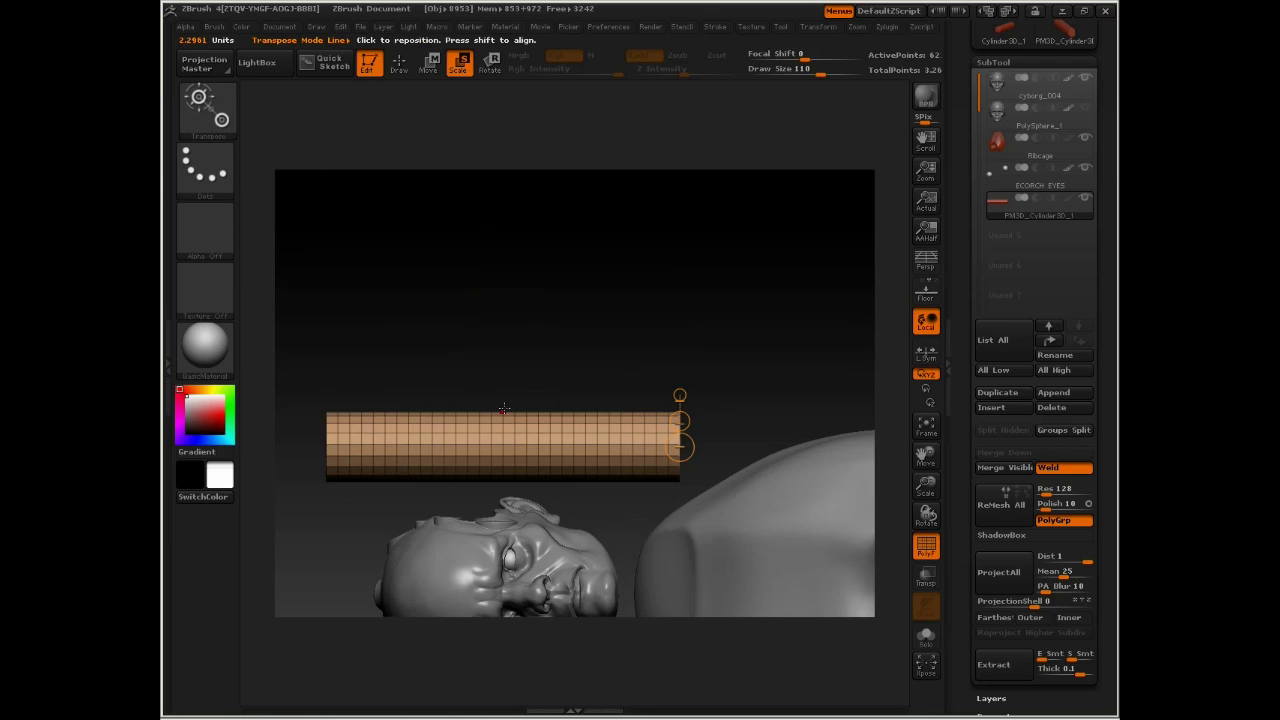
Step: Subdivide the cylinder to a higher resolution and mask both of its ends, leaving the middle section unmasked
{"action": "key", "text": "ctrl+d"}
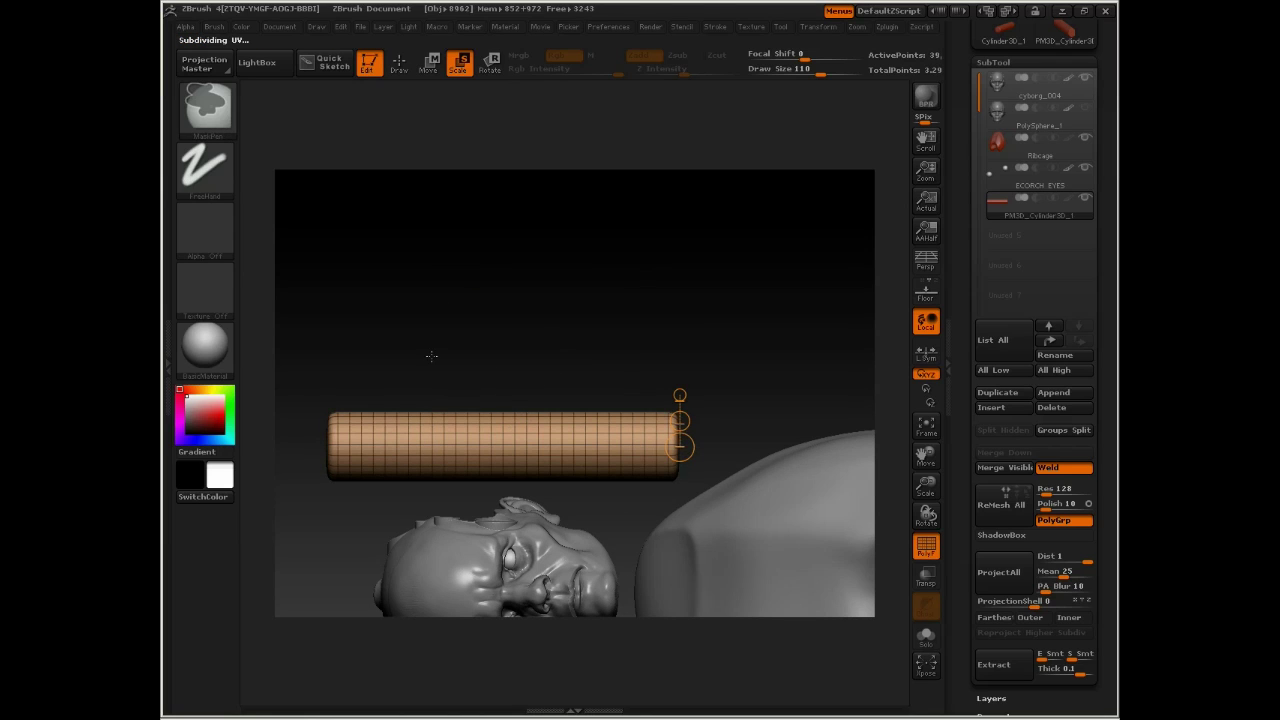
{"action": "left_click_drag", "start_coordinate": [393, 341], "coordinate": [626, 500], "text": "ctrl"}
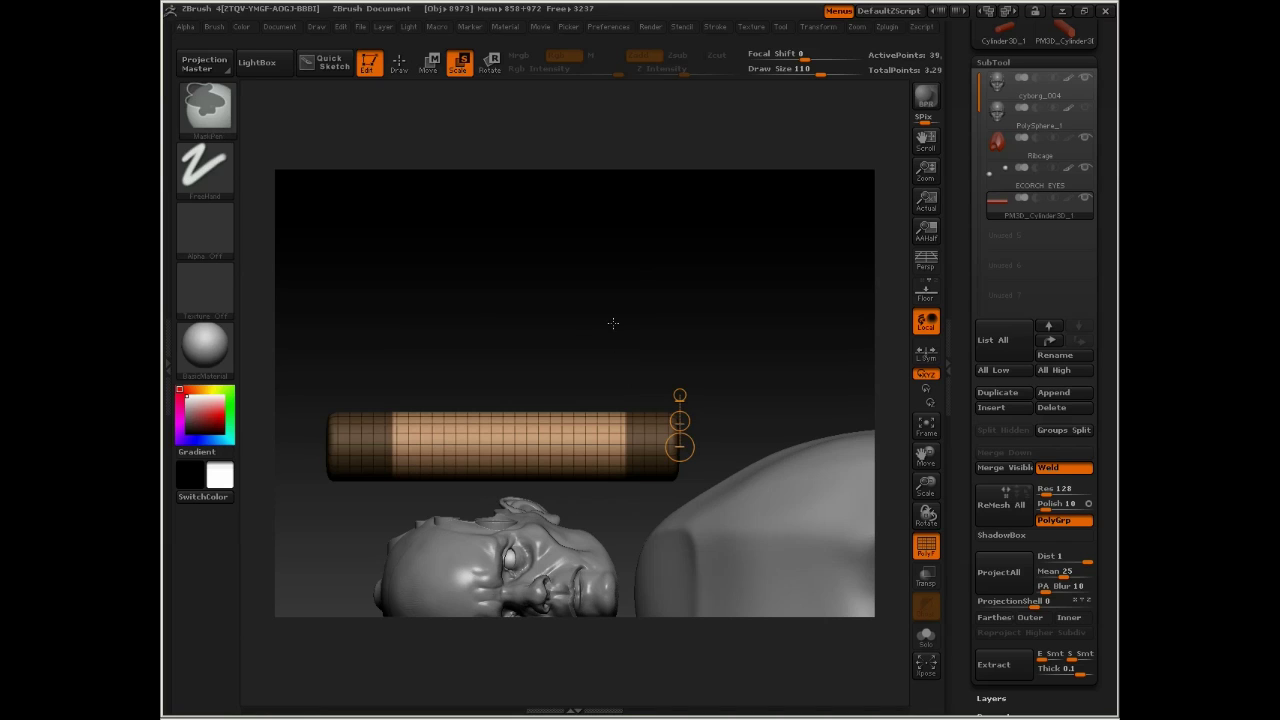
Step: Shrink the cylinder's unmasked middle section into a thinner shaft with the Inflat deformation, and clear the mask
{"action": "scroll", "coordinate": [1095, 400], "scroll_direction": "down", "scroll_amount": 5}
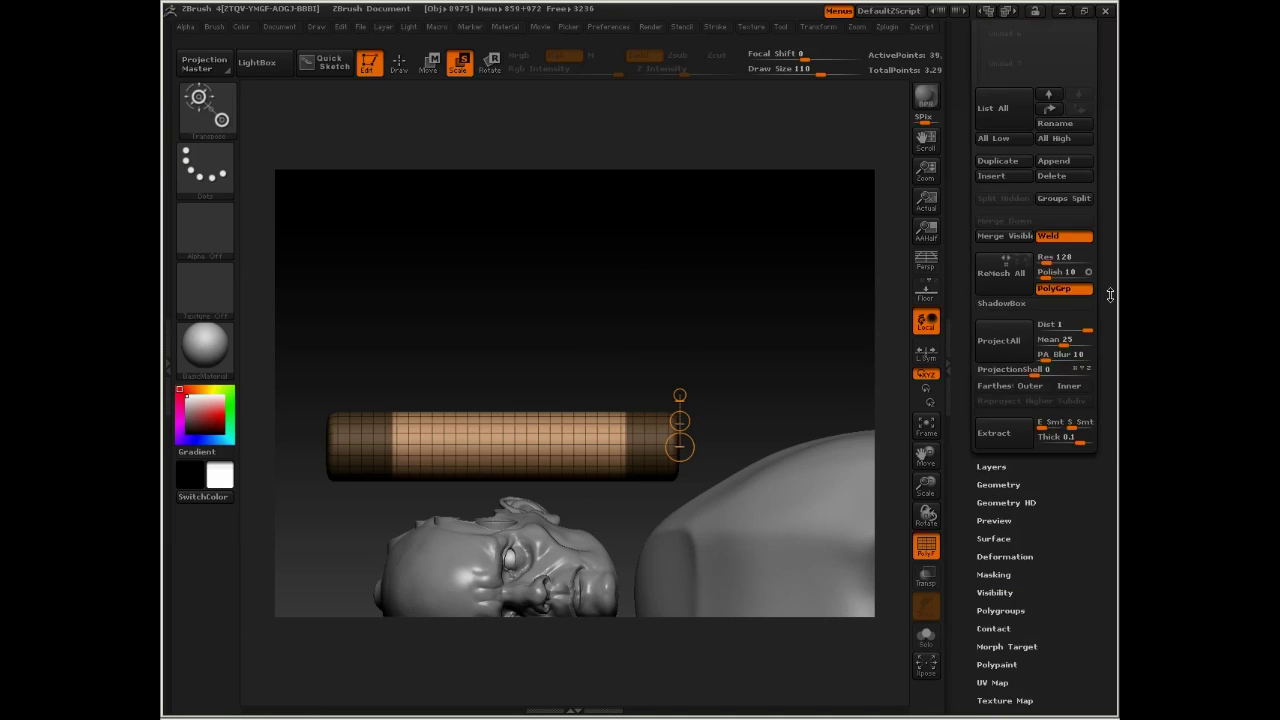
{"action": "left_click", "coordinate": [1019, 477]}
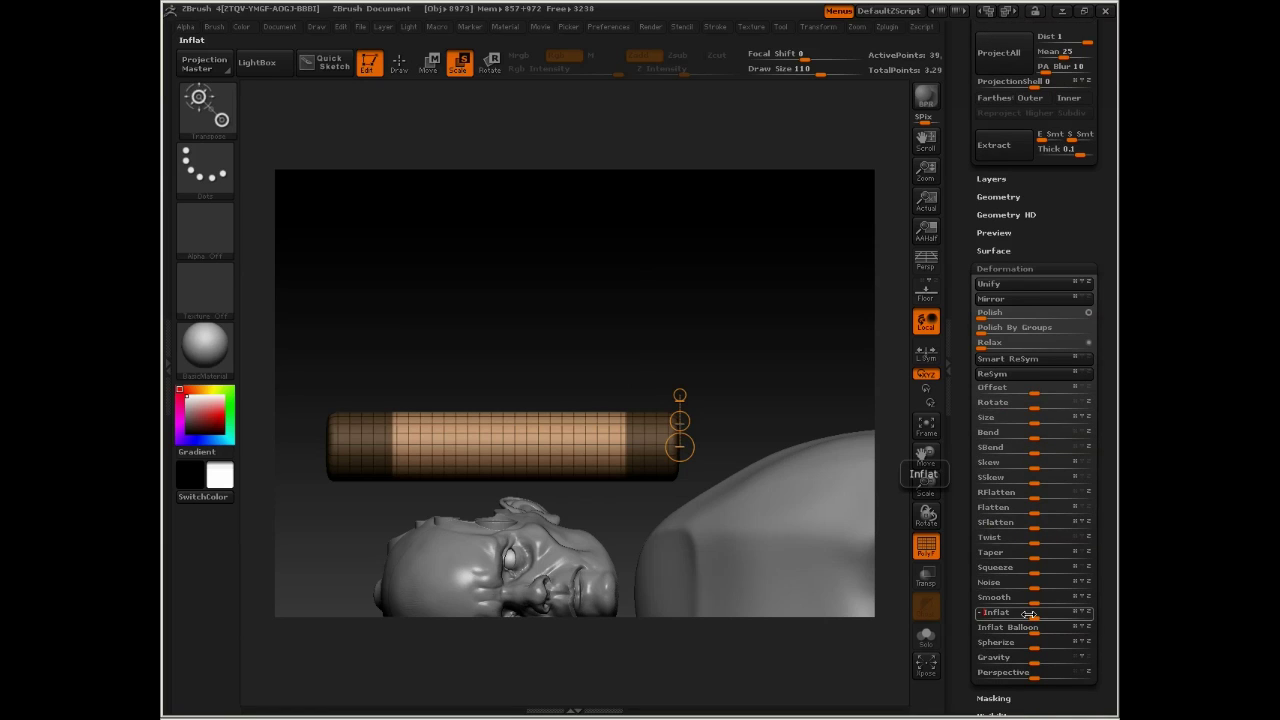
{"action": "left_click", "coordinate": [1029, 614]}
{"action": "key", "text": "o"}
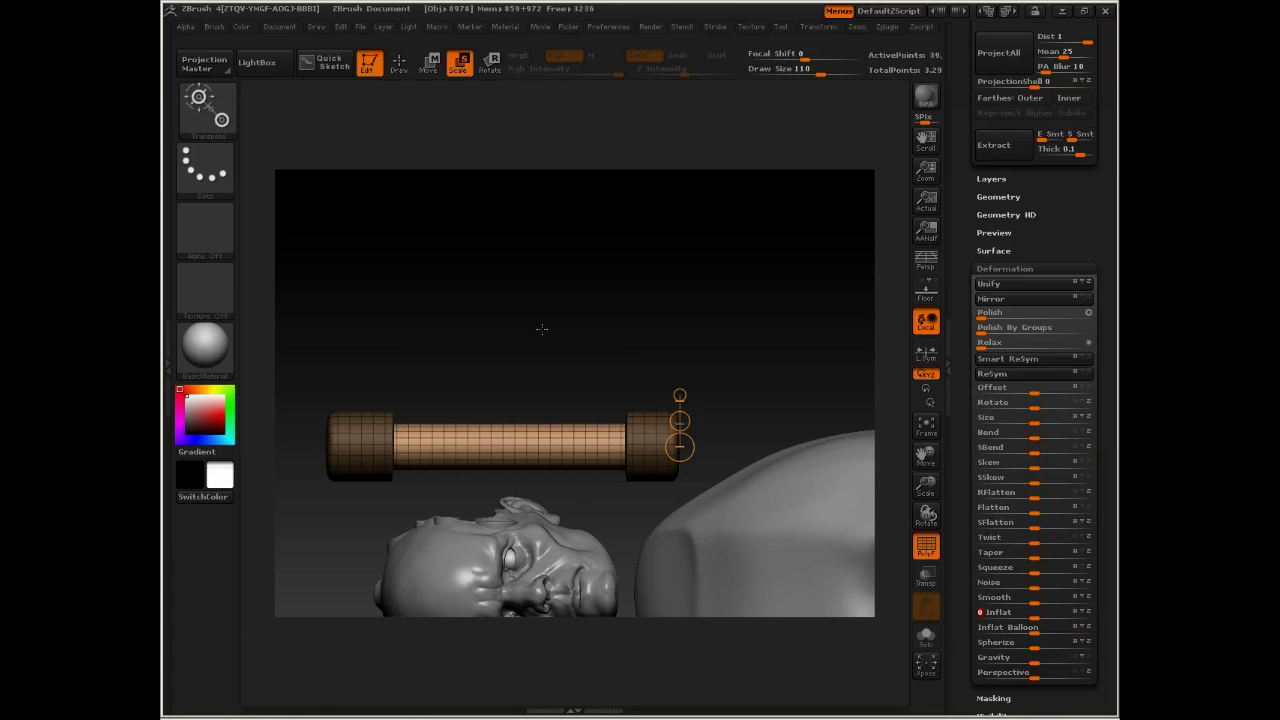
{"action": "left_click_drag", "start_coordinate": [542, 329], "coordinate": [587, 319], "text": "ctrl"}
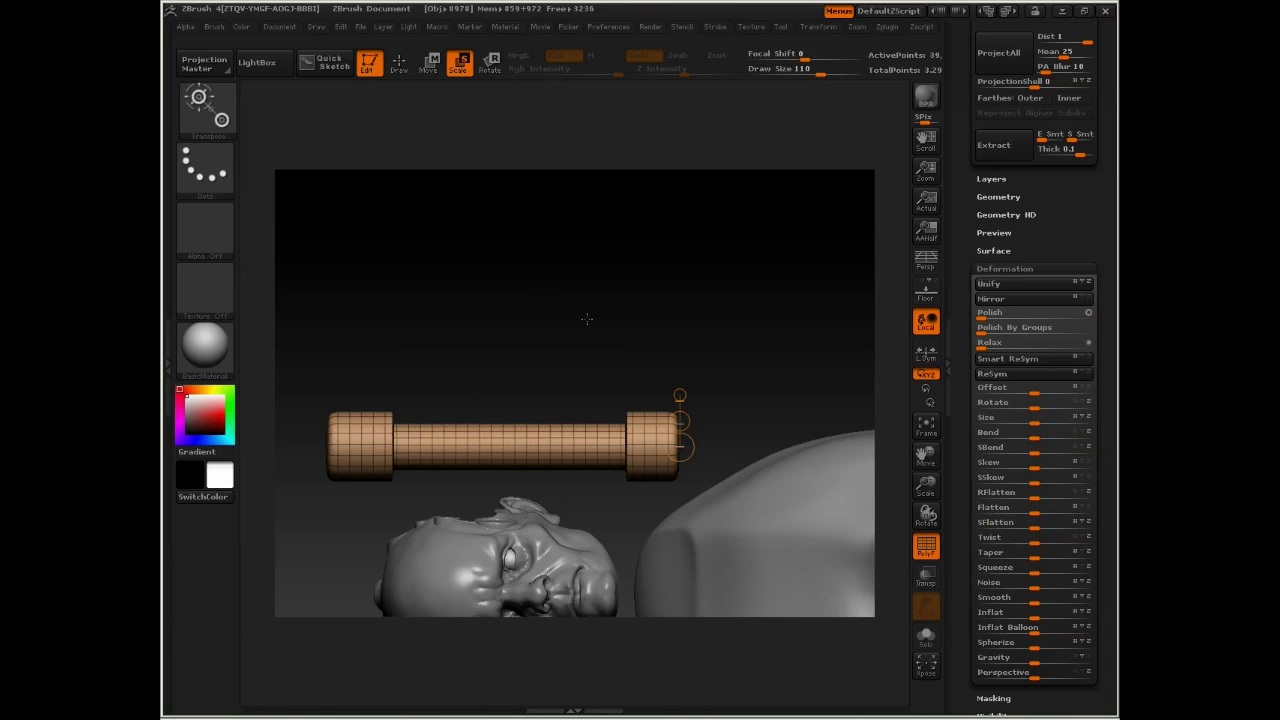
Step: Isolate the outer parts of both thick ends with an inverted mask, and narrow them with the Inflat deformation
{"action": "left_click_drag", "start_coordinate": [308, 344], "coordinate": [369, 506], "text": "ctrl"}
{"action": "left_click_drag", "start_coordinate": [746, 322], "coordinate": [644, 513], "text": "ctrl"}
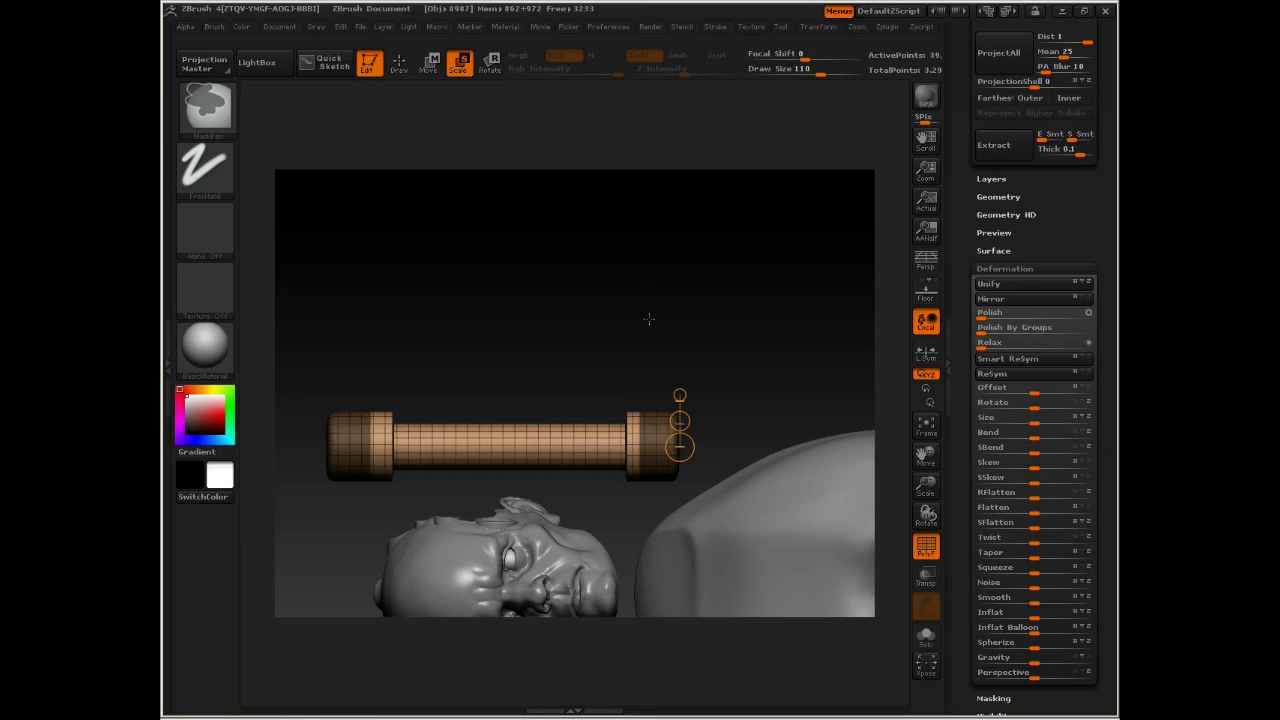
{"action": "mouse_move", "coordinate": [308, 358]}
{"action": "left_mouse_down", "text": "ctrl"}
{"action": "mouse_move", "coordinate": [346, 480]}
{"action": "mouse_move", "coordinate": [384, 542]}
{"action": "left_mouse_up", "text": "ctrl"}
{"action": "left_click", "coordinate": [424, 335], "text": "ctrl"}
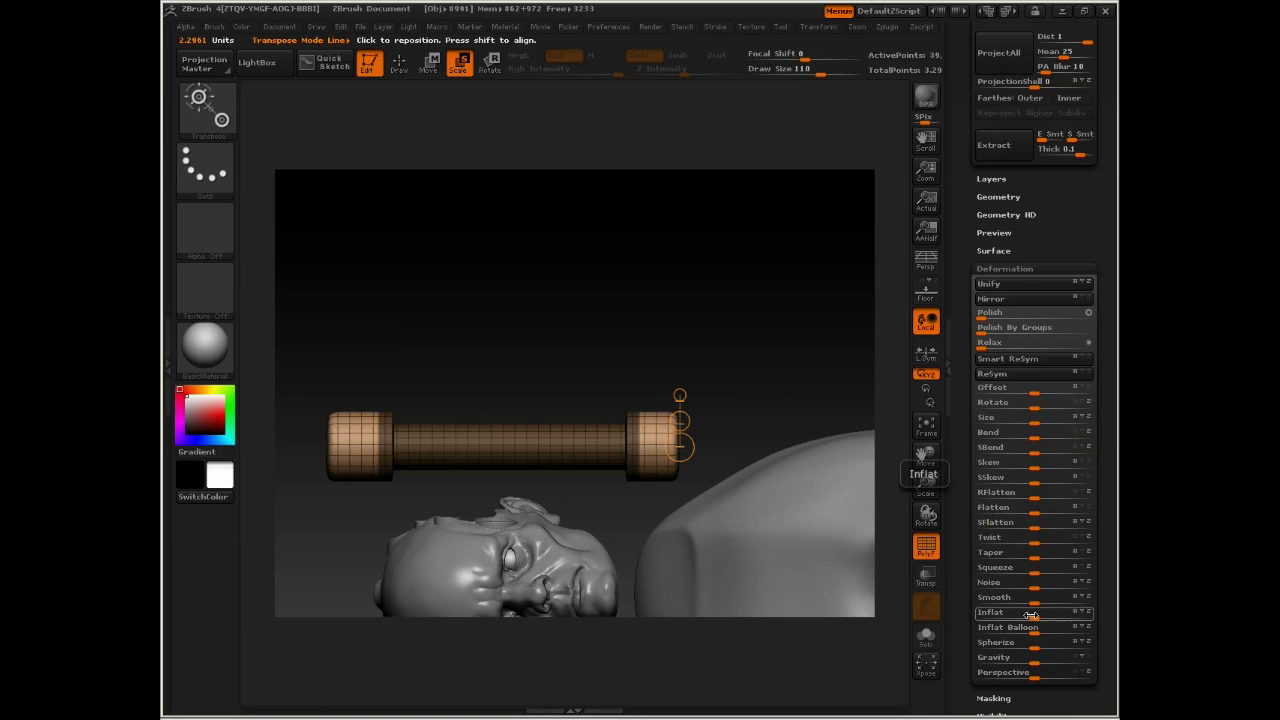
{"action": "left_click_drag", "start_coordinate": [1031, 615], "coordinate": [1028, 616]}
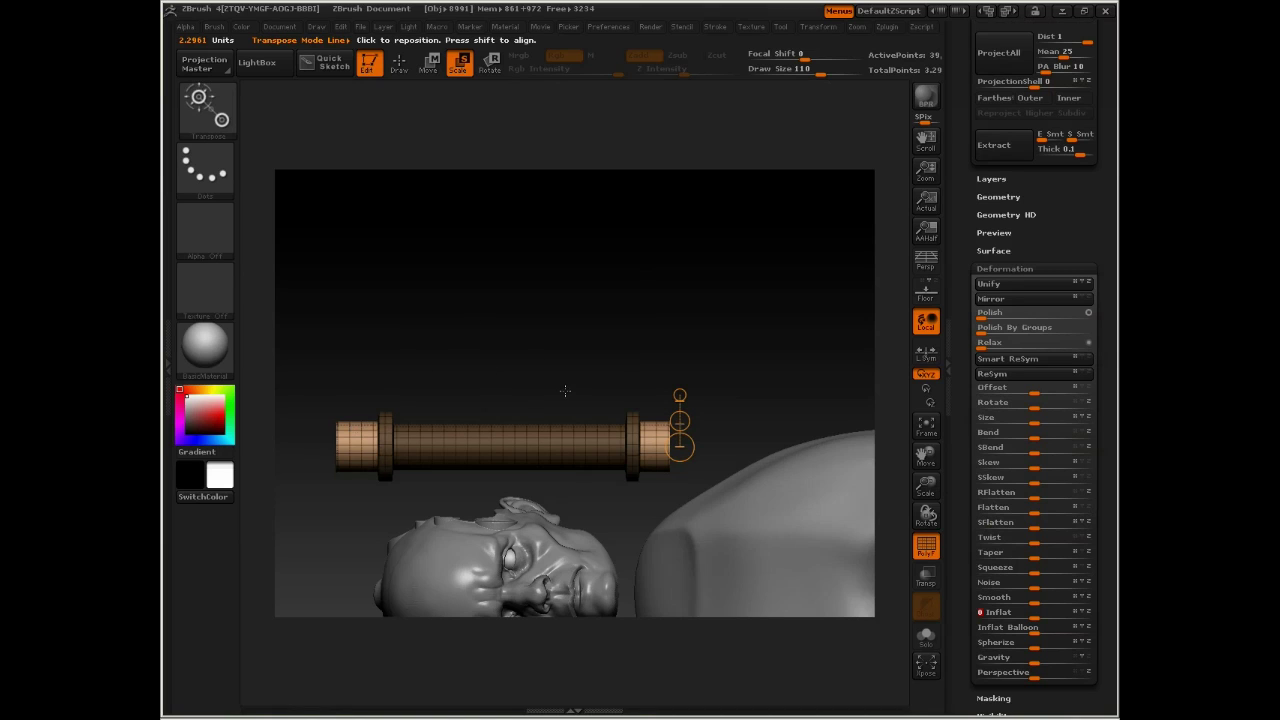
Step: Mask everything except a thin band around each narrowed end, and inflate both bands into raised rings
{"action": "left_click_drag", "start_coordinate": [398, 353], "coordinate": [366, 533], "text": "ctrl"}
{"action": "left_click_drag", "start_coordinate": [325, 372], "coordinate": [356, 506], "text": "ctrl"}
{"action": "left_click_drag", "start_coordinate": [701, 405], "coordinate": [700, 505], "text": "ctrl"}
{"action": "left_click_drag", "start_coordinate": [594, 361], "coordinate": [642, 514], "text": "ctrl"}
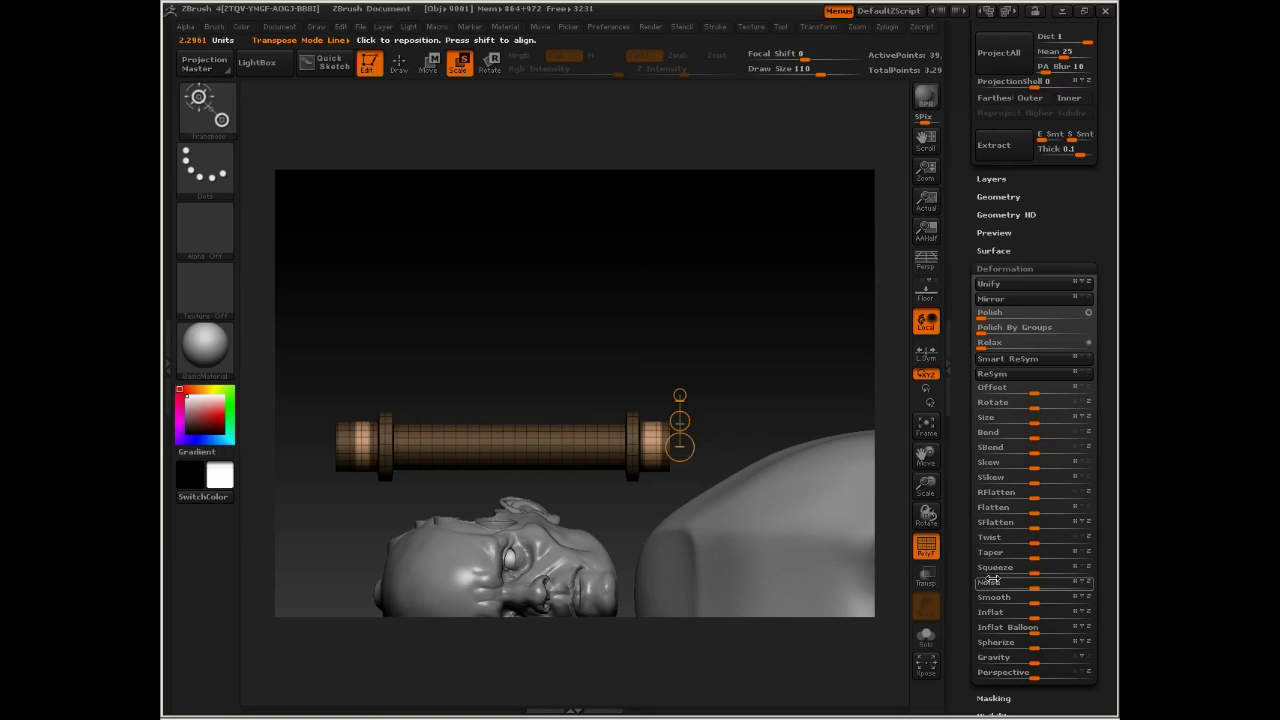
{"action": "left_click", "coordinate": [1035, 615]}
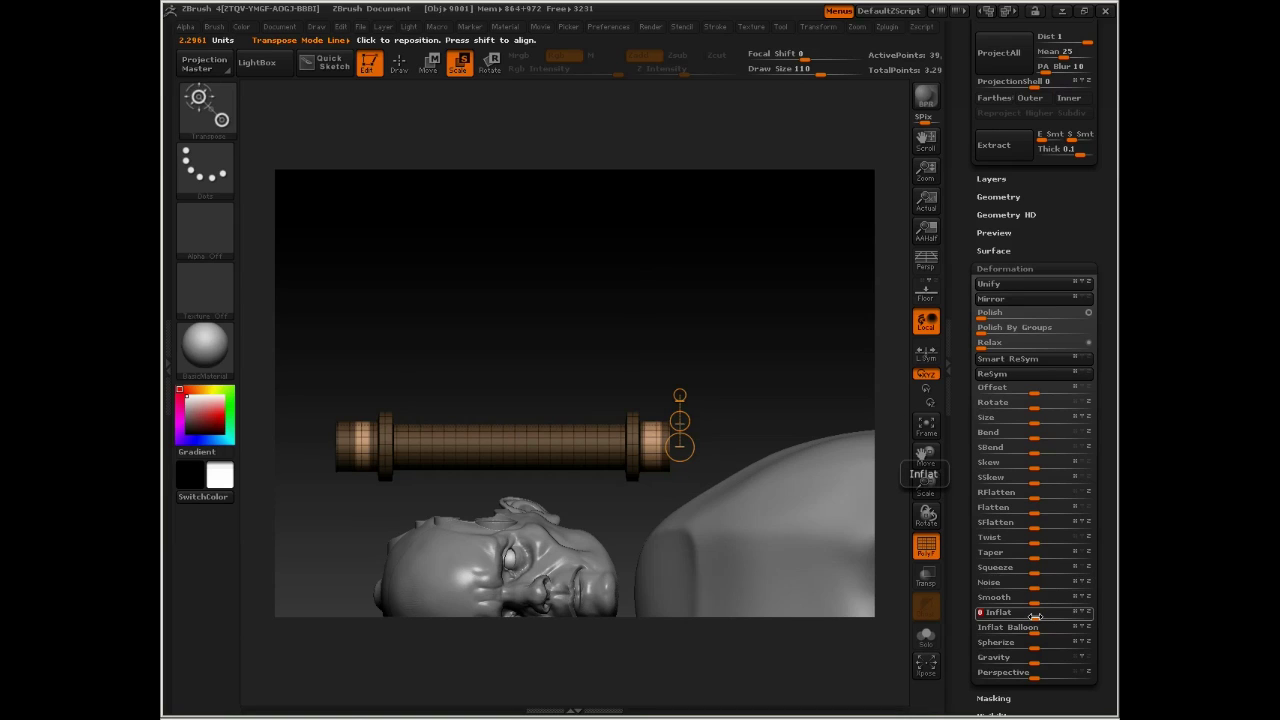
{"action": "left_click_drag", "start_coordinate": [1035, 615], "coordinate": [1035, 615]}
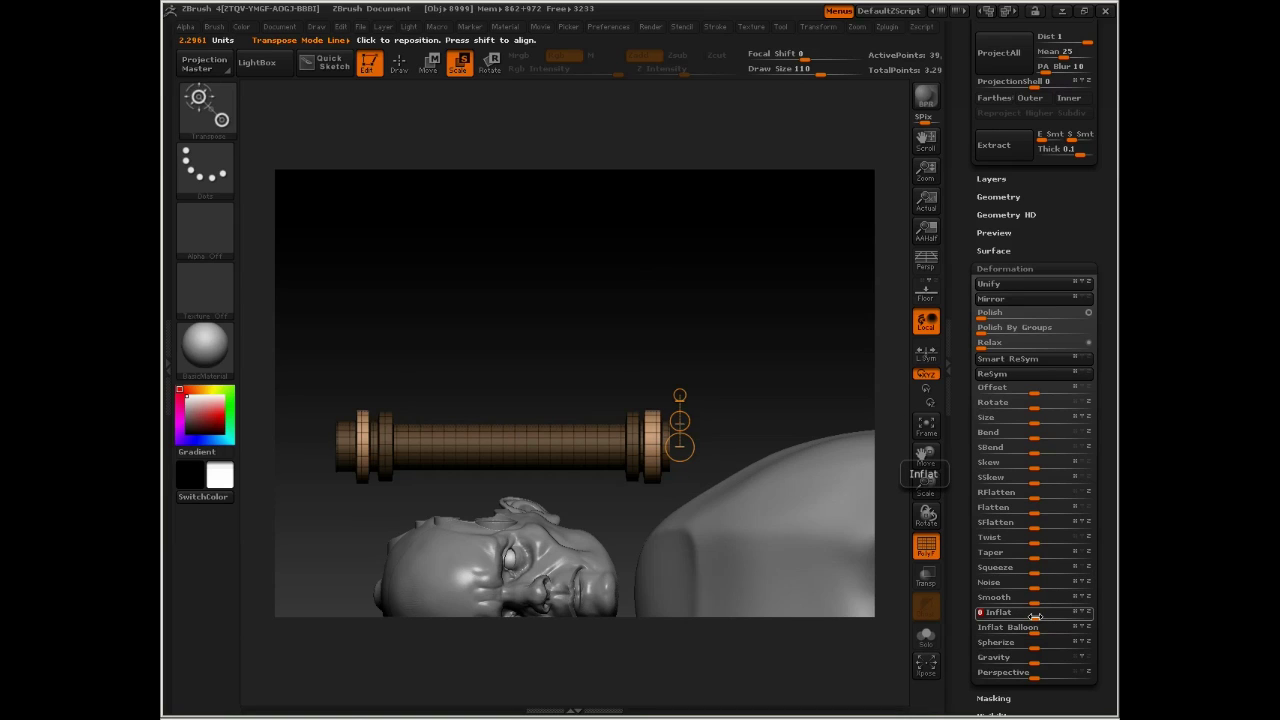
Step: Clear the old mask, mask the outermost tips at both ends of the cylinder, and invert the mask
{"action": "left_click_drag", "start_coordinate": [558, 376], "coordinate": [758, 279]}
{"action": "left_click_drag", "start_coordinate": [426, 240], "coordinate": [558, 328]}
{"action": "left_click_drag", "start_coordinate": [652, 310], "coordinate": [602, 490], "text": "ctrl"}
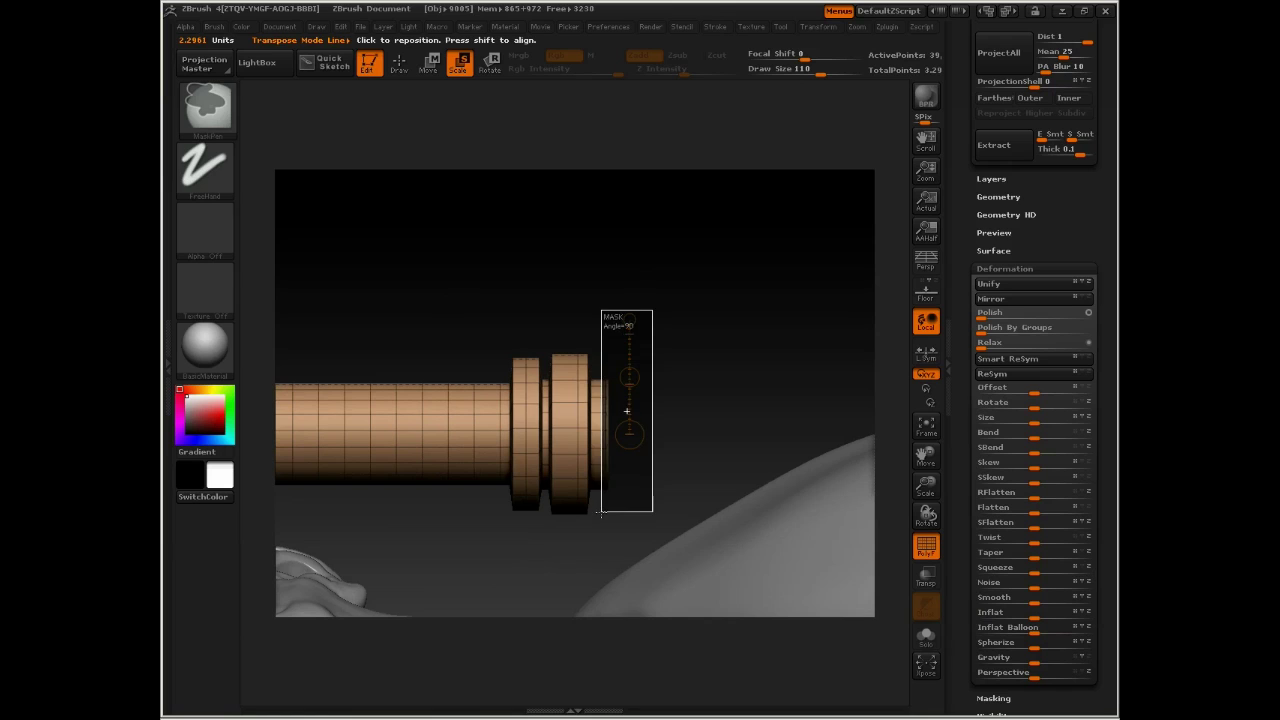
{"action": "mouse_move", "coordinate": [457, 274]}
{"action": "left_mouse_down"}
{"action": "mouse_move", "coordinate": [530, 253]}
{"action": "mouse_move", "coordinate": [780, 269]}
{"action": "left_mouse_up"}
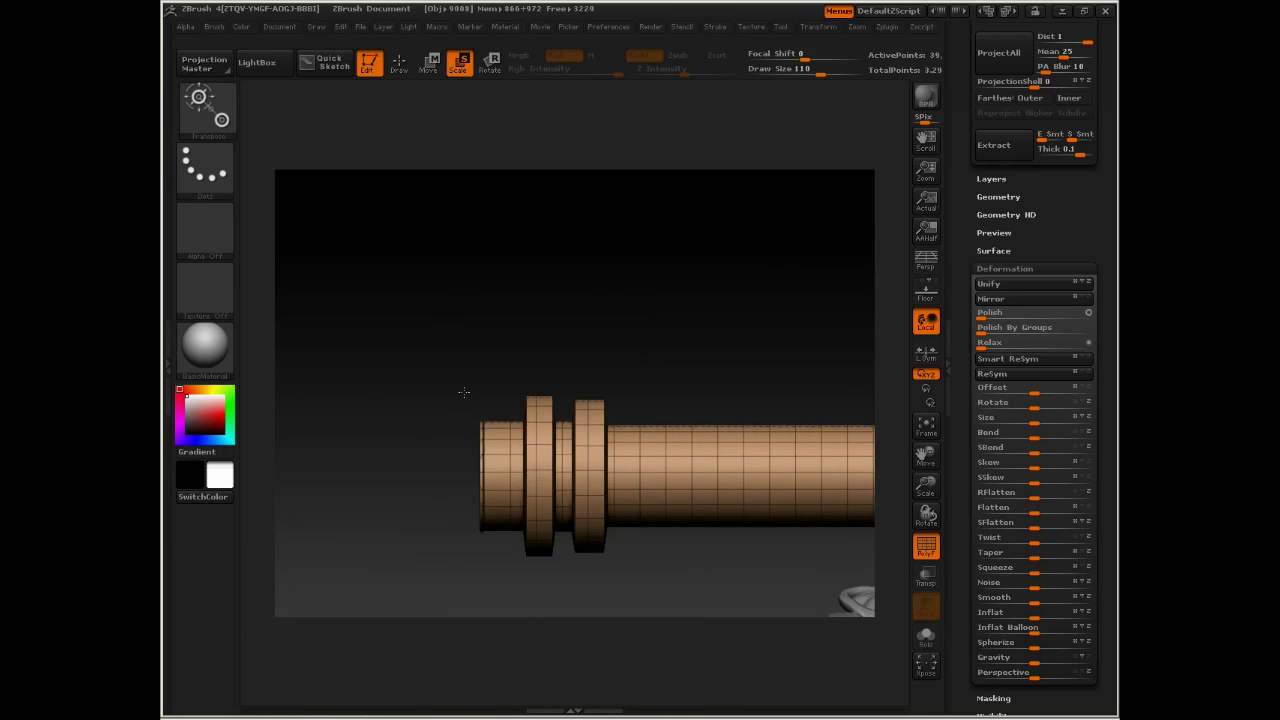
{"action": "left_click_drag", "start_coordinate": [422, 343], "coordinate": [502, 606], "text": "ctrl"}
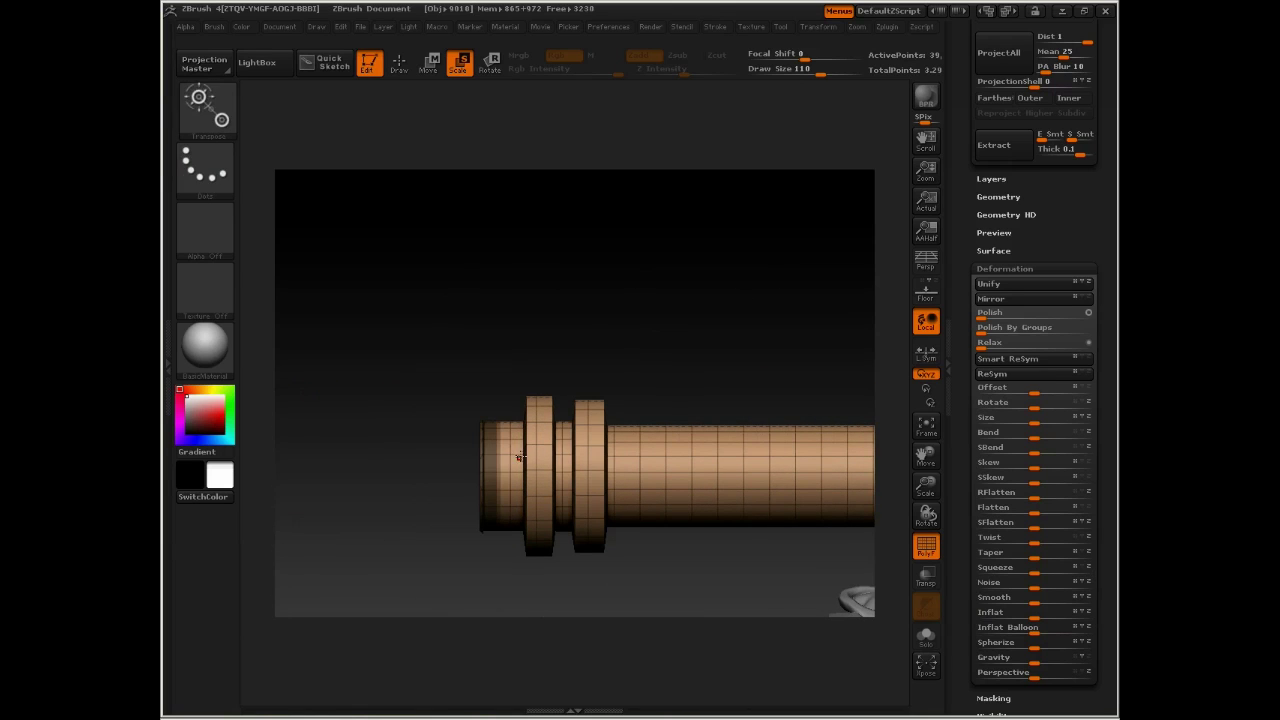
{"action": "left_click", "coordinate": [560, 330], "text": "ctrl"}
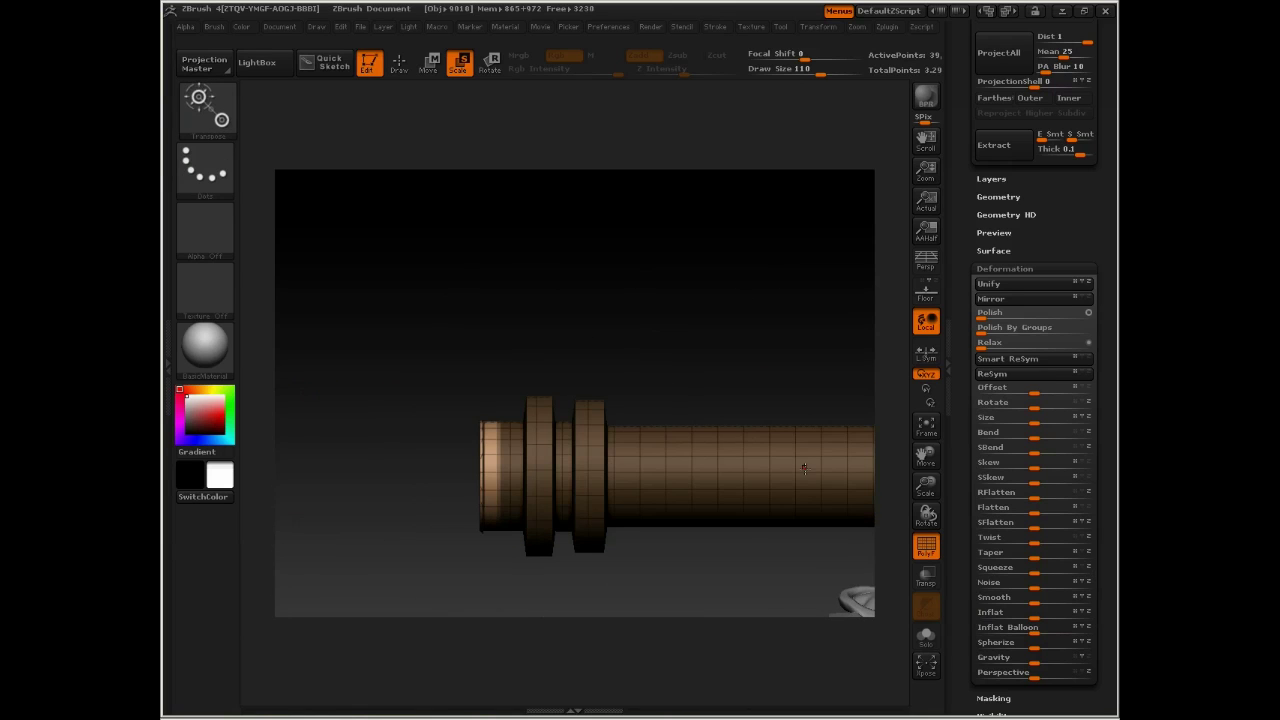
Step: Try to widen the unmasked tips of the cylinder with the Inflat deformation, and undo the attempt
{"action": "left_click_drag", "start_coordinate": [1034, 615], "coordinate": [1037, 619]}
{"action": "left_click", "coordinate": [1032, 619]}
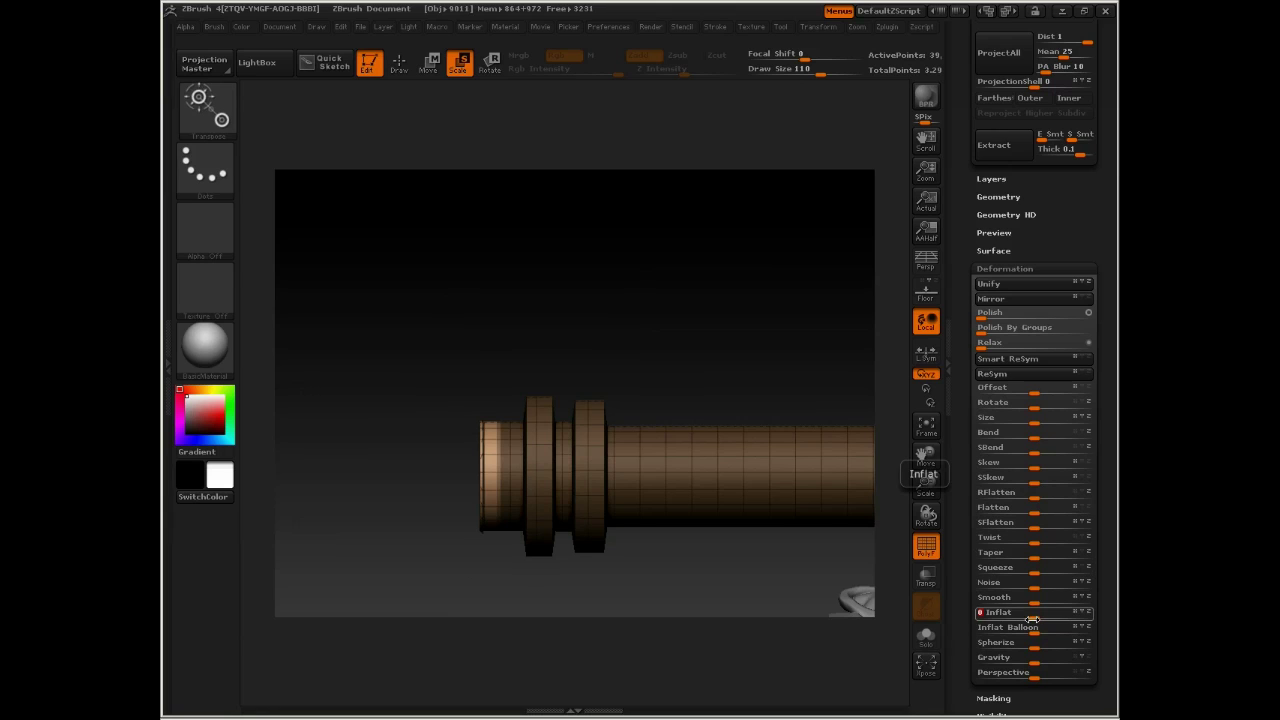
{"action": "left_click", "coordinate": [1032, 619]}
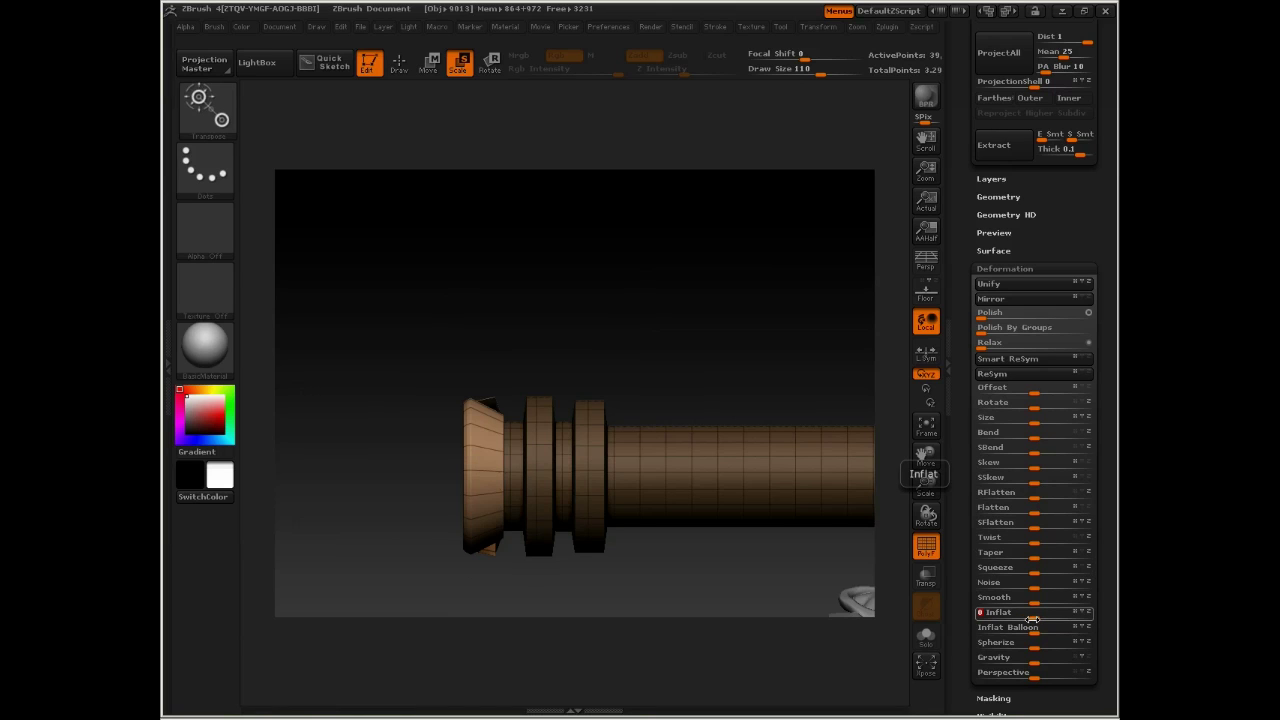
{"action": "mouse_move", "coordinate": [609, 335]}
{"action": "left_mouse_down", "text": "alt"}
{"action": "mouse_move", "coordinate": [574, 248]}
{"action": "mouse_move", "coordinate": [409, 357]}
{"action": "mouse_move", "coordinate": [205, 395]}
{"action": "left_mouse_up", "text": "alt"}
{"action": "left_click_drag", "start_coordinate": [643, 329], "coordinate": [602, 306], "text": "alt"}
{"action": "key", "text": "ctrl+z"}
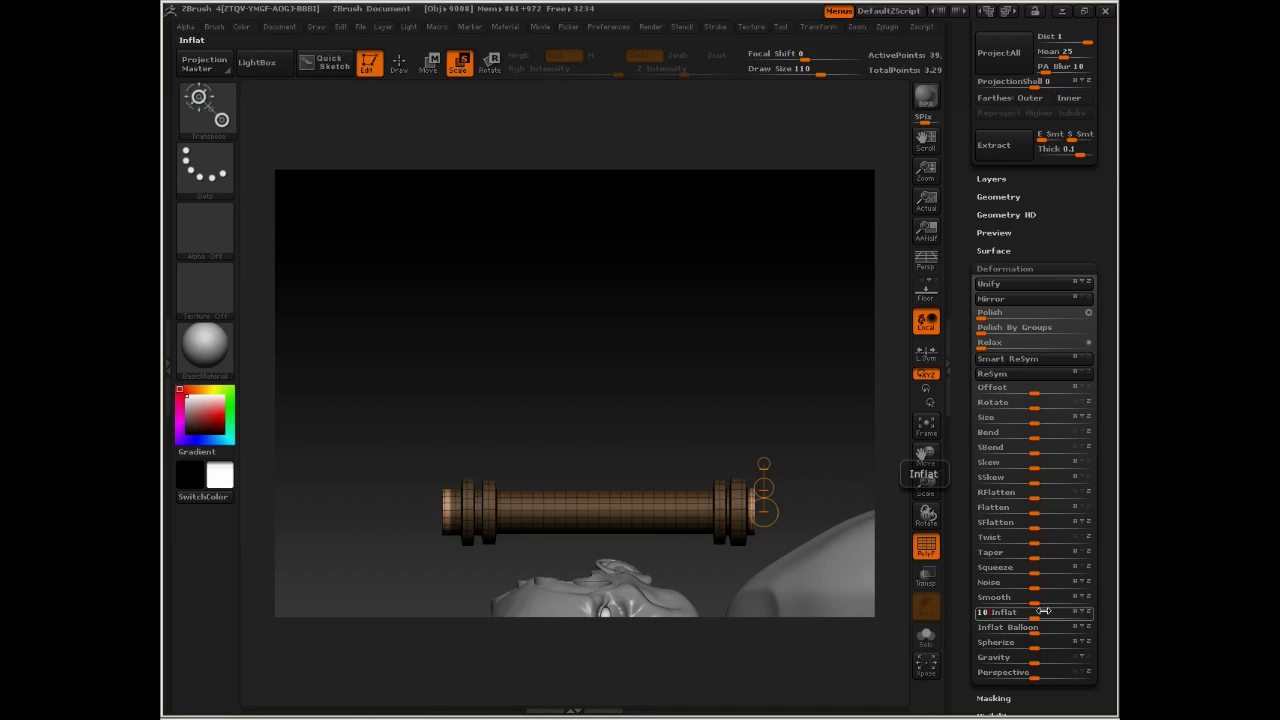
Step: Inflate the unmasked tips at both ends of the cylinder into wider end caps
{"action": "key", "text": "ctrl"}
{"action": "key", "text": "q"}
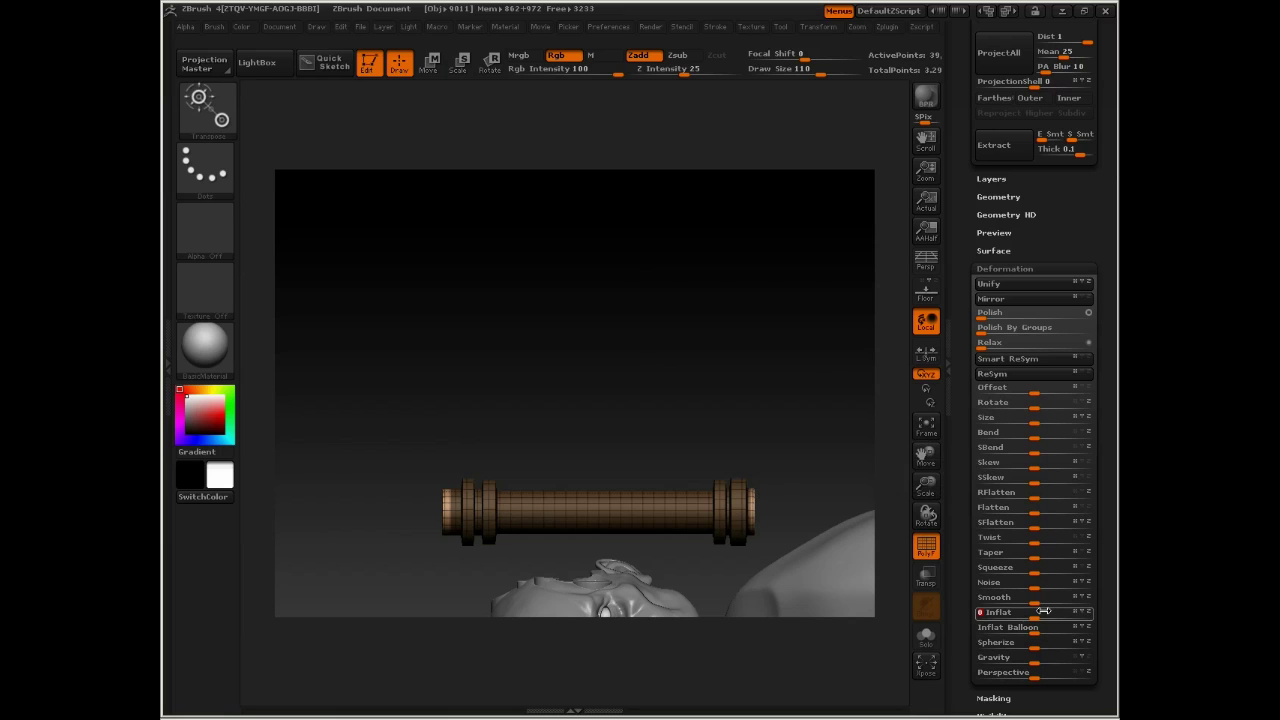
{"action": "left_click", "coordinate": [1043, 611]}
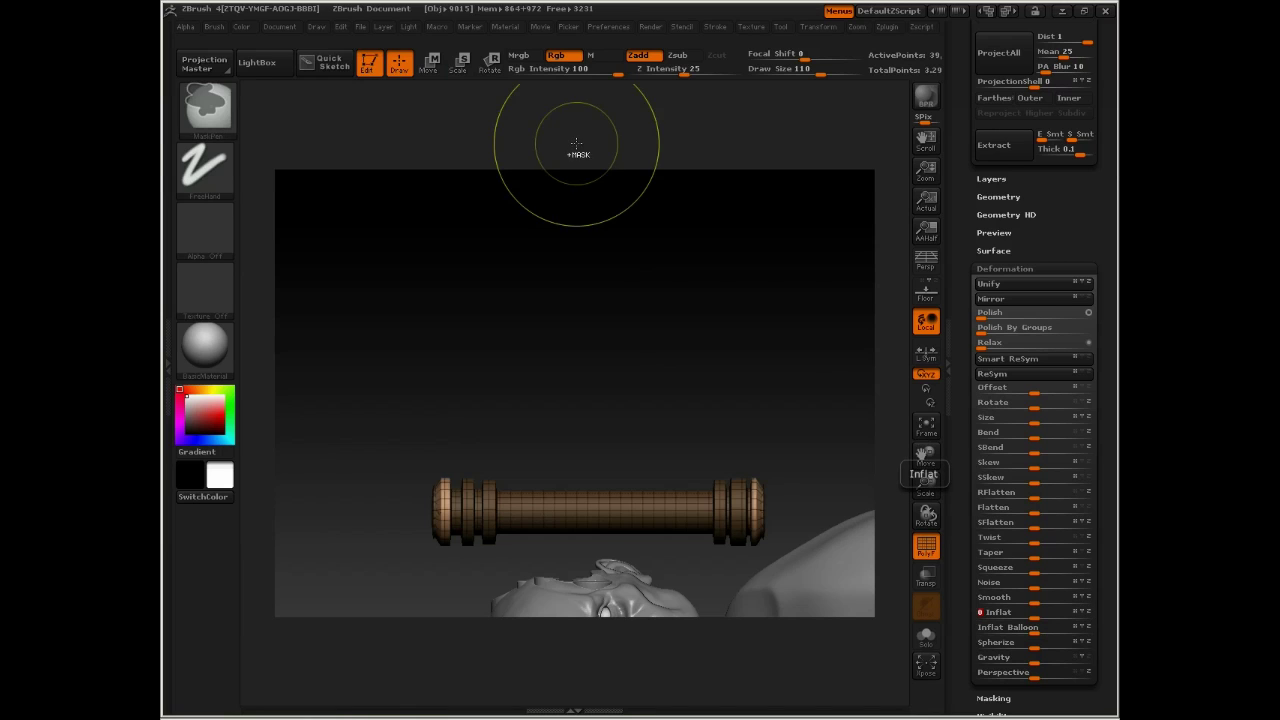
Step: Clear the mask from the cylinder and hide the polygon wireframe
{"action": "key", "text": "w"}
{"action": "left_click_drag", "start_coordinate": [609, 317], "coordinate": [520, 349]}
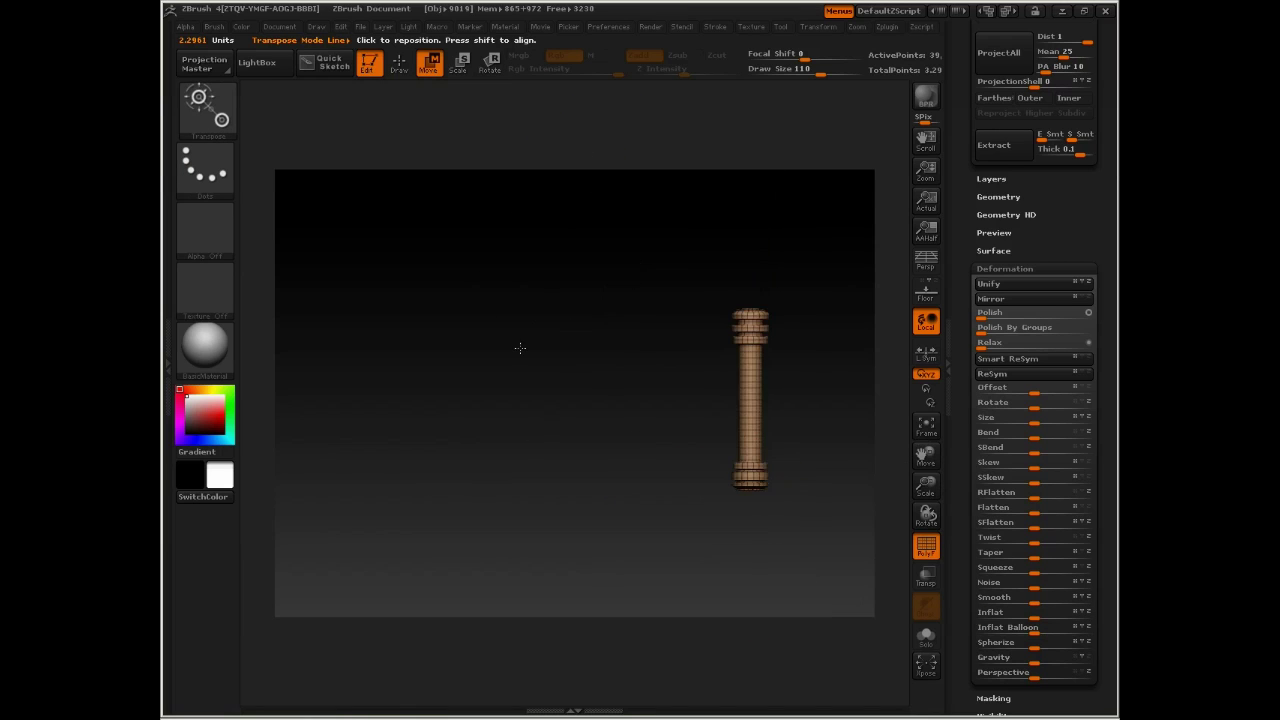
{"action": "left_click_drag", "start_coordinate": [600, 340], "coordinate": [420, 377], "text": "alt"}
{"action": "left_click_drag", "start_coordinate": [745, 390], "coordinate": [633, 368], "text": "alt"}
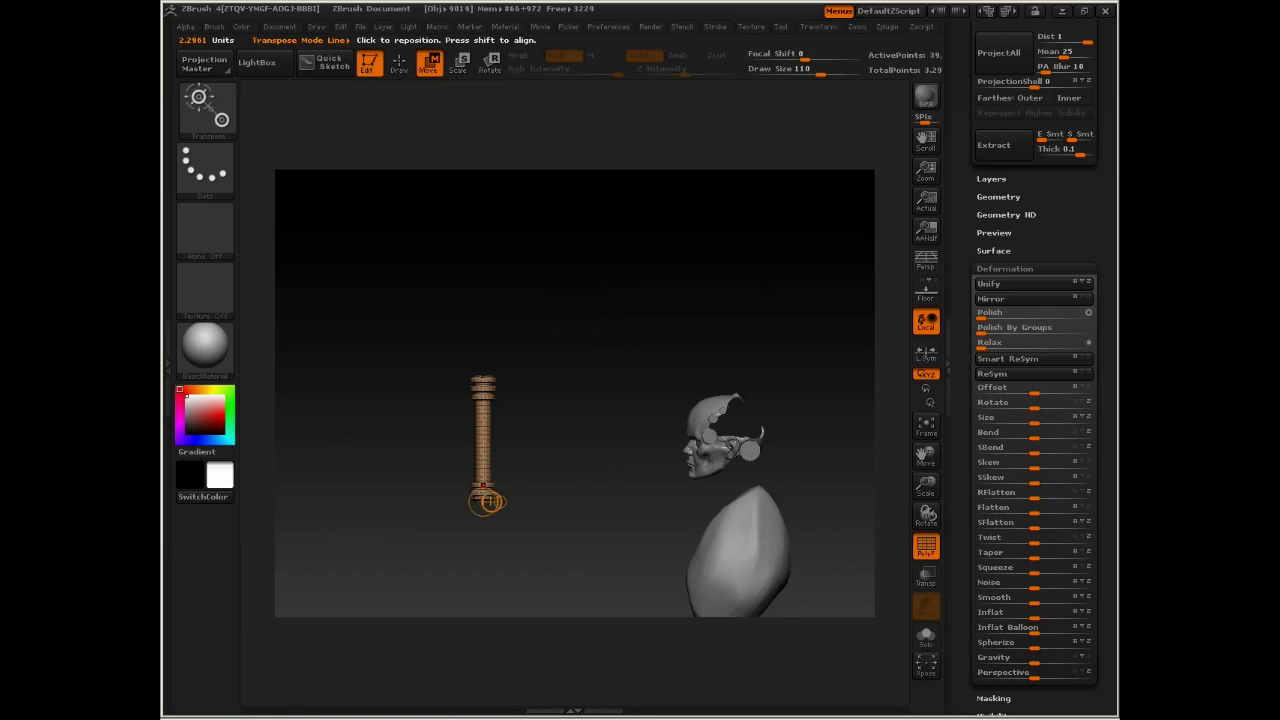
{"action": "key", "text": "shift+f"}
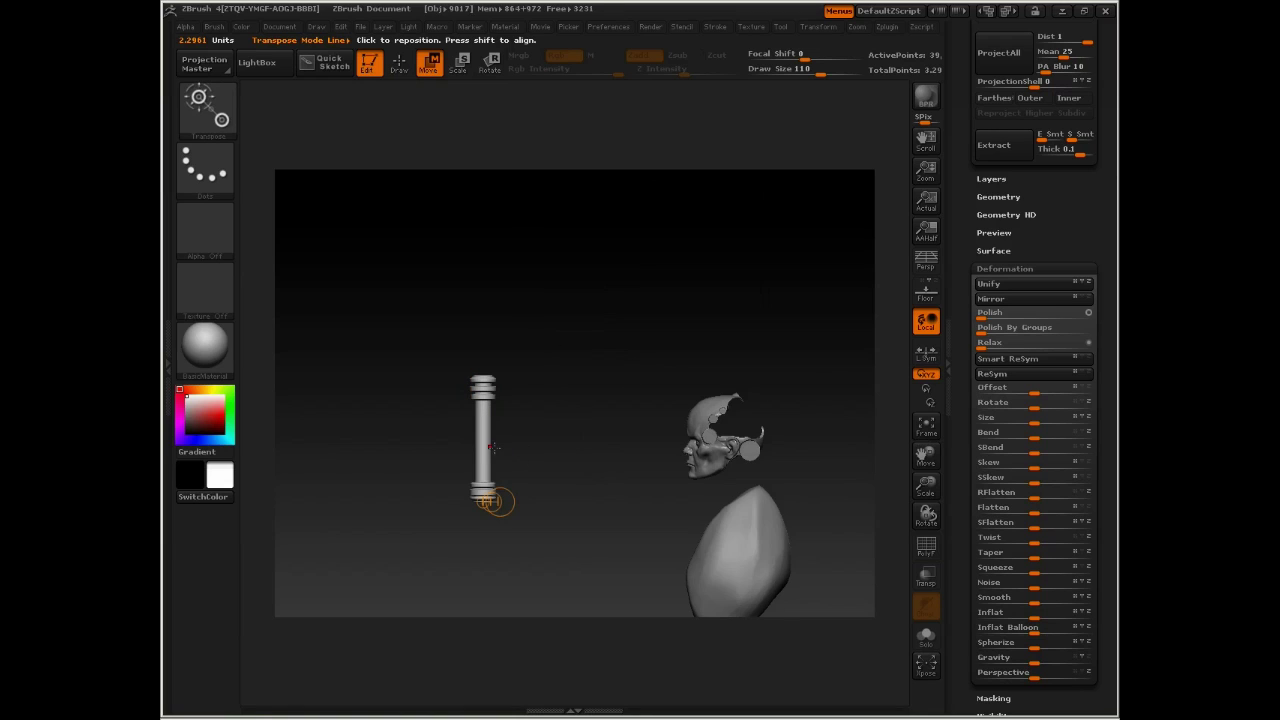
Step: Move the cylinder closer to the front of the face with a transpose line
{"action": "left_click_drag", "start_coordinate": [490, 447], "coordinate": [626, 323]}
{"action": "mouse_move", "coordinate": [545, 315]}
{"action": "left_mouse_down", "text": "alt"}
{"action": "mouse_move", "coordinate": [650, 406]}
{"action": "mouse_move", "coordinate": [519, 449]}
{"action": "left_mouse_up", "text": "alt"}
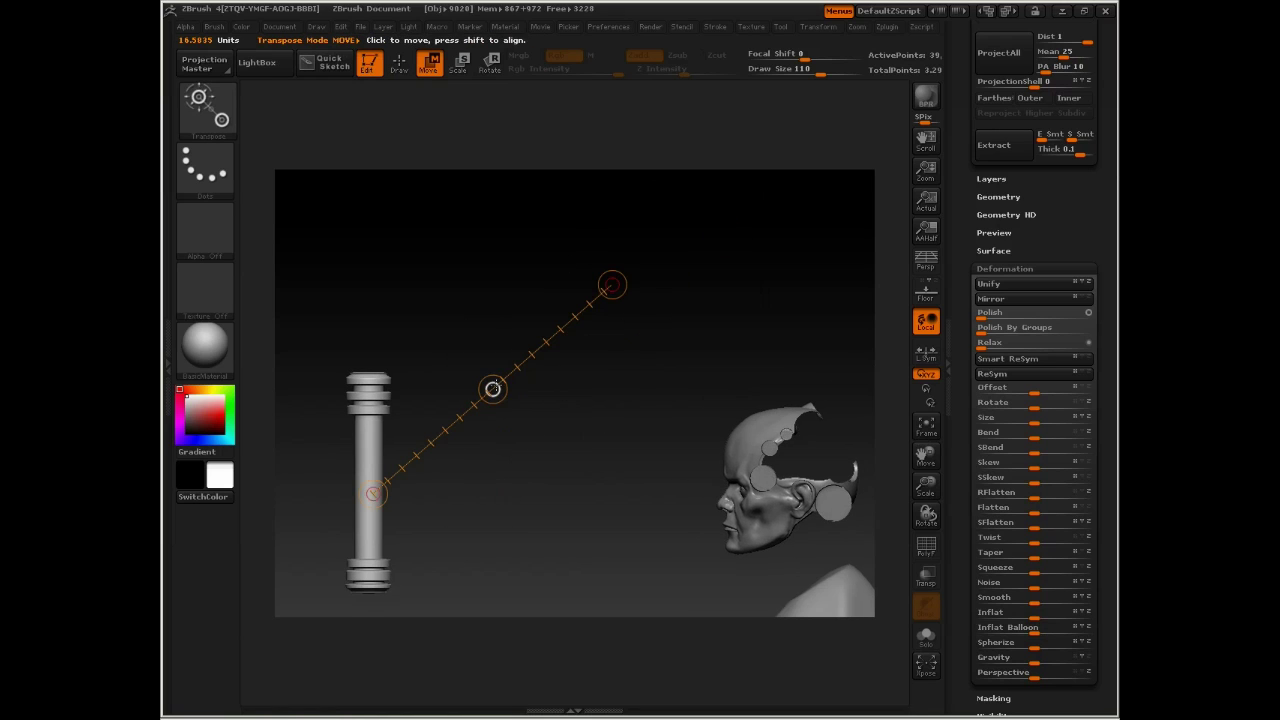
{"action": "left_click_drag", "start_coordinate": [495, 388], "coordinate": [755, 408]}
{"action": "left_click_drag", "start_coordinate": [780, 350], "coordinate": [668, 277], "text": "alt"}
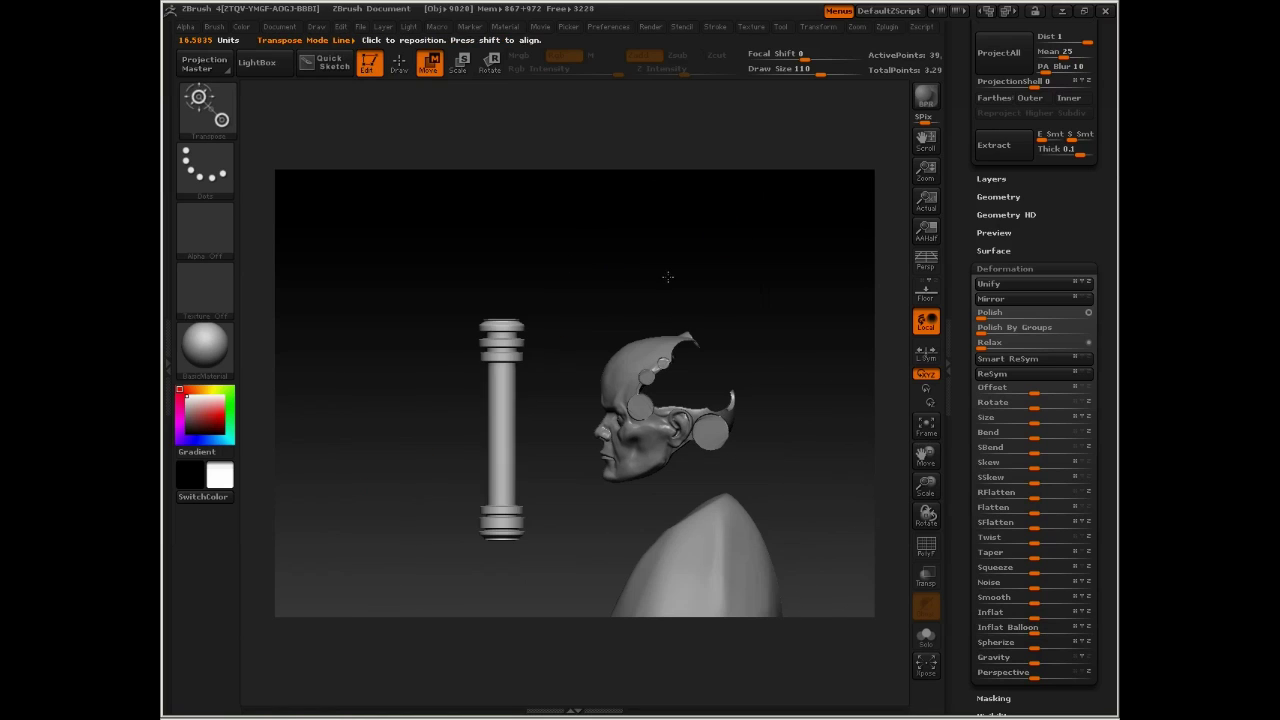
Step: Redraw the transpose line so it runs straight along the cylinder's length
{"action": "left_click_drag", "start_coordinate": [503, 448], "coordinate": [590, 537]}
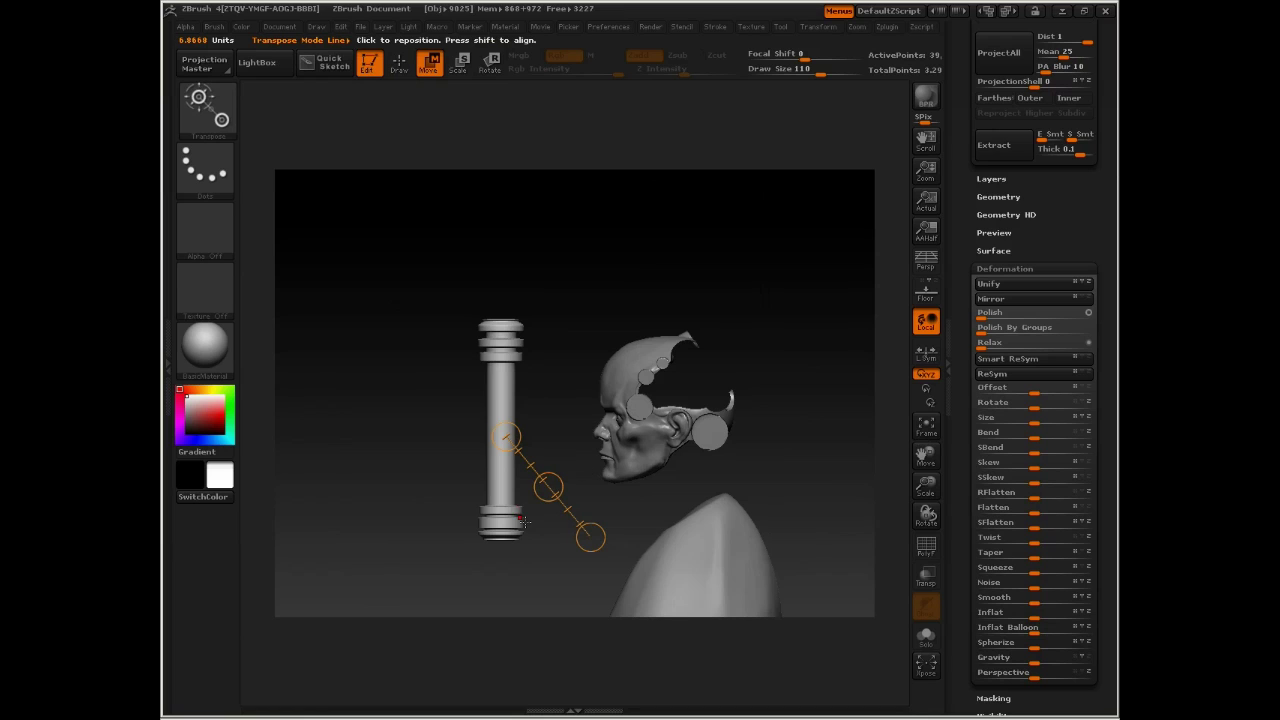
{"action": "left_click_drag", "start_coordinate": [503, 499], "coordinate": [503, 513]}
{"action": "left_click_drag", "start_coordinate": [504, 588], "coordinate": [504, 588]}
{"action": "mouse_move", "coordinate": [519, 458]}
{"action": "left_mouse_down"}
{"action": "mouse_move", "coordinate": [609, 456]}
{"action": "mouse_move", "coordinate": [661, 415]}
{"action": "mouse_move", "coordinate": [623, 422]}
{"action": "mouse_move", "coordinate": [571, 249]}
{"action": "mouse_move", "coordinate": [577, 197]}
{"action": "left_mouse_up"}
{"action": "mouse_move", "coordinate": [638, 260]}
{"action": "left_mouse_down", "text": "alt"}
{"action": "mouse_move", "coordinate": [620, 314]}
{"action": "mouse_move", "coordinate": [539, 329]}
{"action": "mouse_move", "coordinate": [594, 289]}
{"action": "mouse_move", "coordinate": [654, 294]}
{"action": "mouse_move", "coordinate": [560, 294]}
{"action": "left_mouse_up", "text": "alt"}
{"action": "left_click_drag", "start_coordinate": [552, 537], "coordinate": [471, 417], "text": "alt"}
Step: Mask the ringed sections at both ends of the cylinder, leaving the smooth shaft unmasked
{"action": "key", "text": "ctrl"}
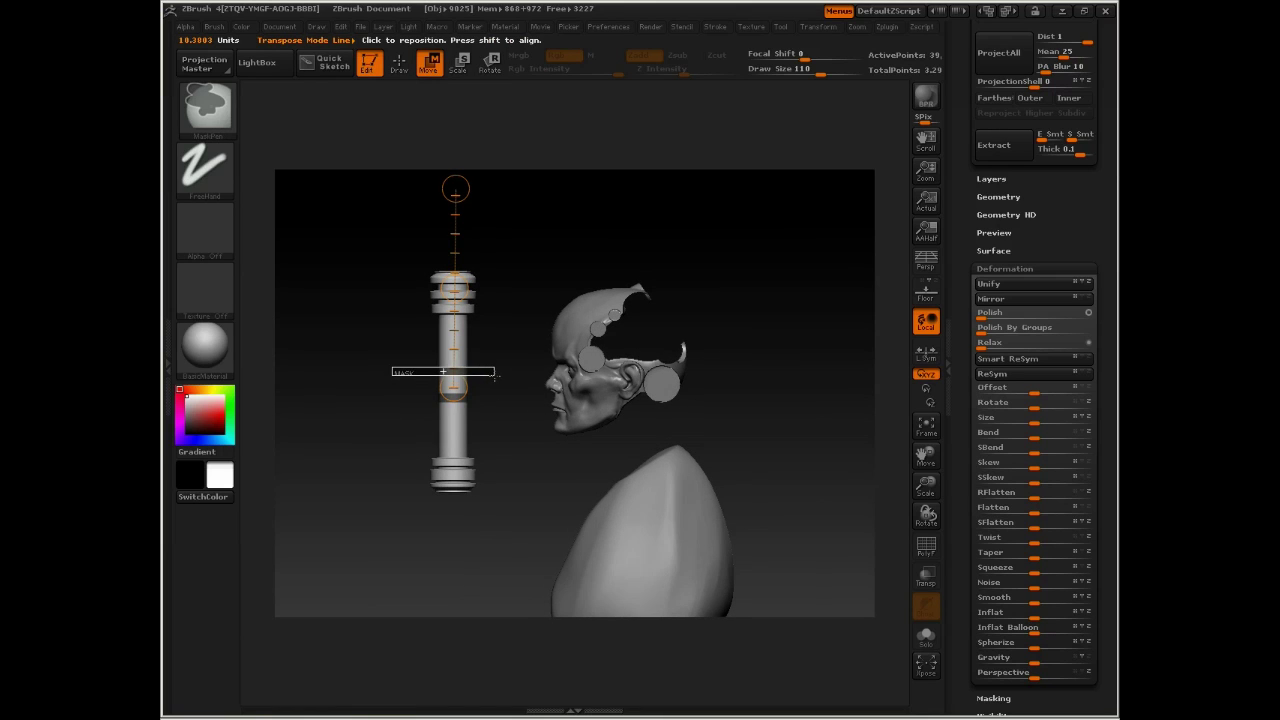
{"action": "left_click_drag", "start_coordinate": [380, 234], "coordinate": [526, 315], "text": "ctrl"}
{"action": "left_click_drag", "start_coordinate": [377, 596], "coordinate": [523, 450], "text": "ctrl"}
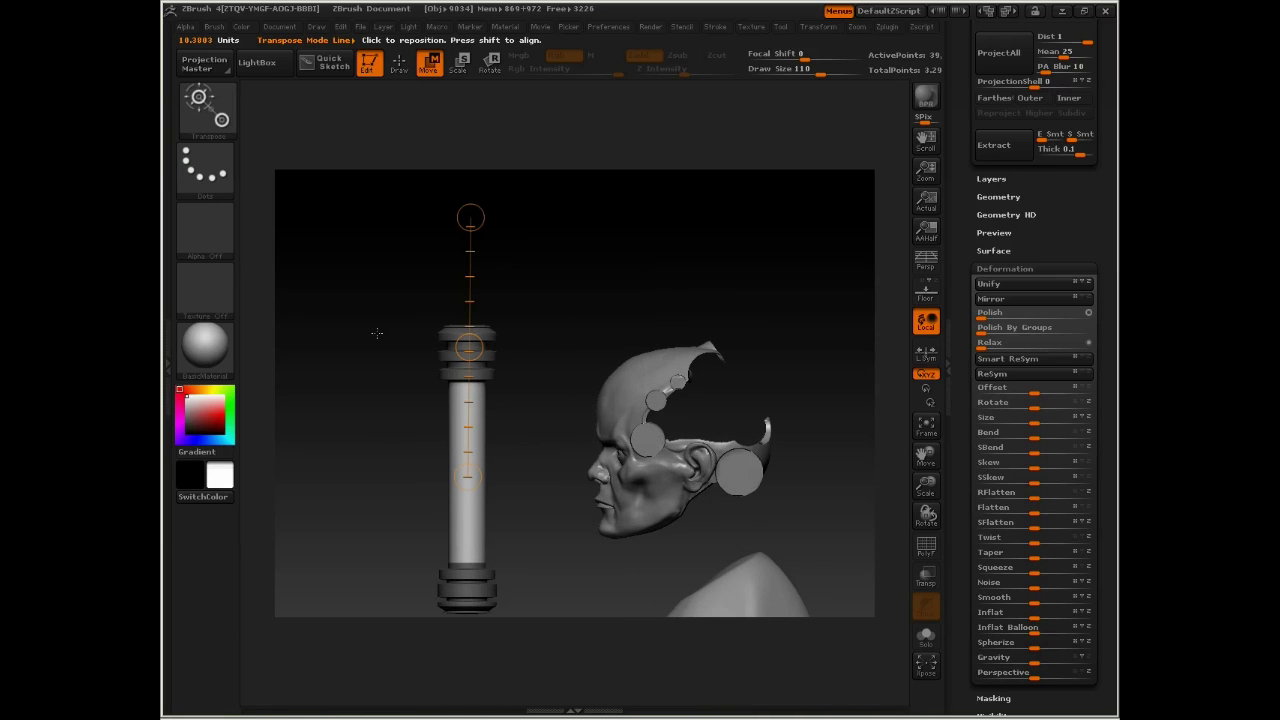
Step: Set up the Standard brush with the DragRect stroke and square Alpha 28, tiled vertically 20 times
{"action": "key", "text": "q"}
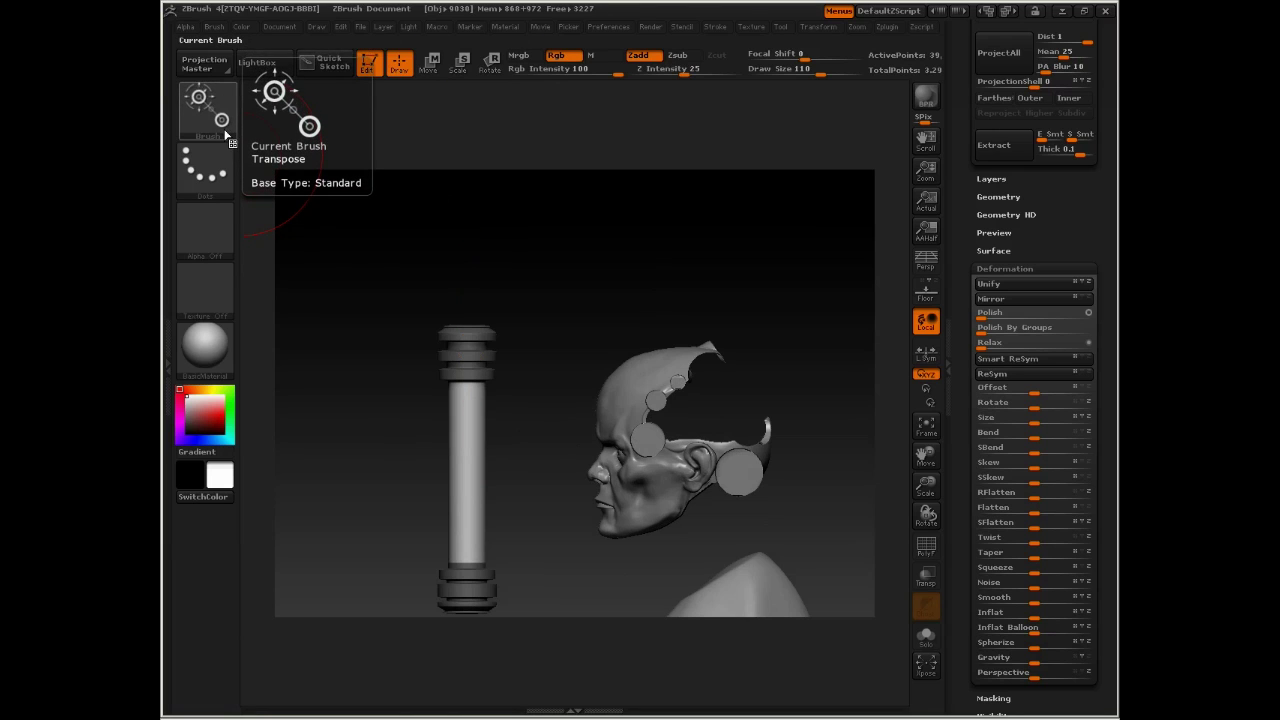
{"action": "left_click", "coordinate": [205, 167]}
{"action": "left_click", "coordinate": [353, 180]}
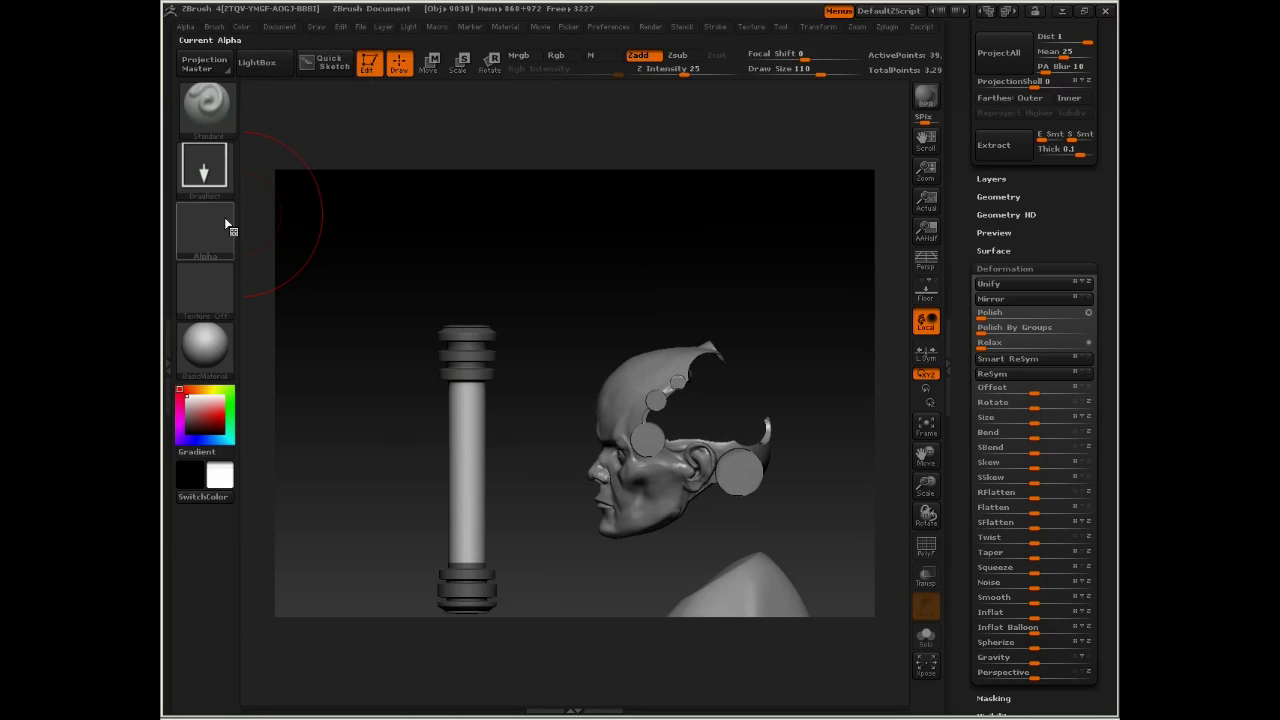
{"action": "left_click", "coordinate": [228, 228]}
{"action": "left_click", "coordinate": [420, 252]}
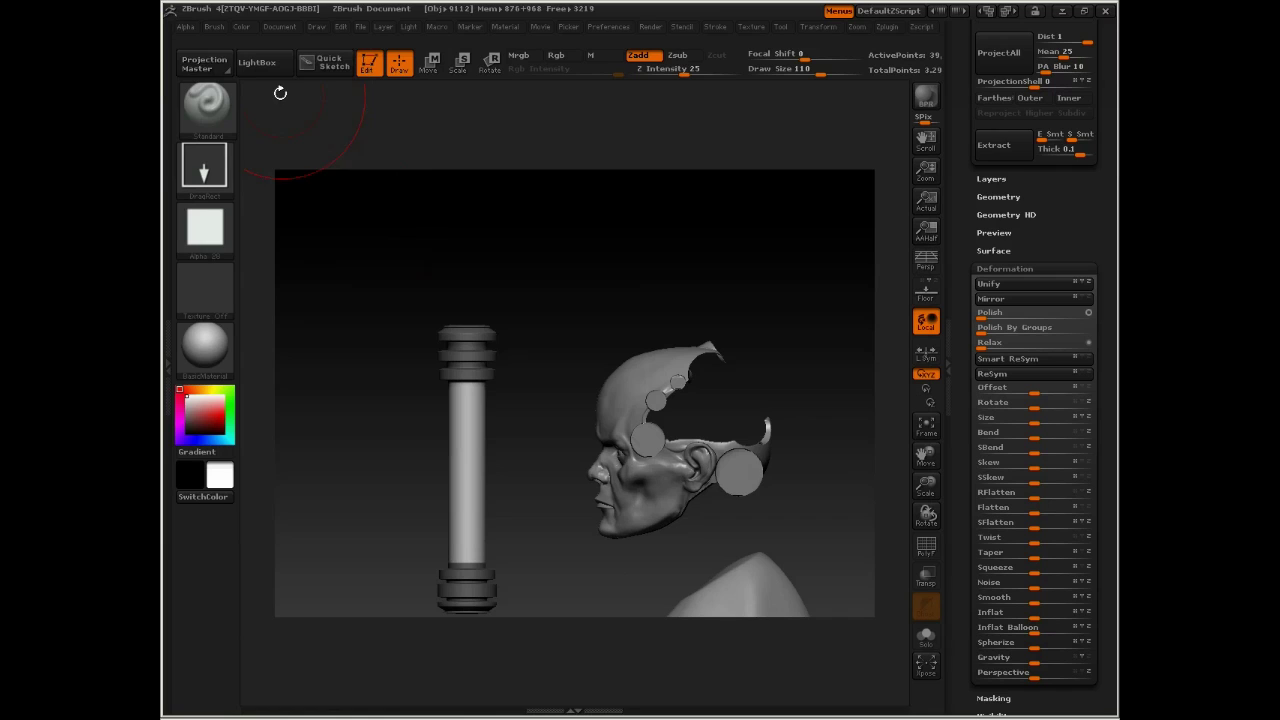
{"action": "left_click", "coordinate": [186, 27]}
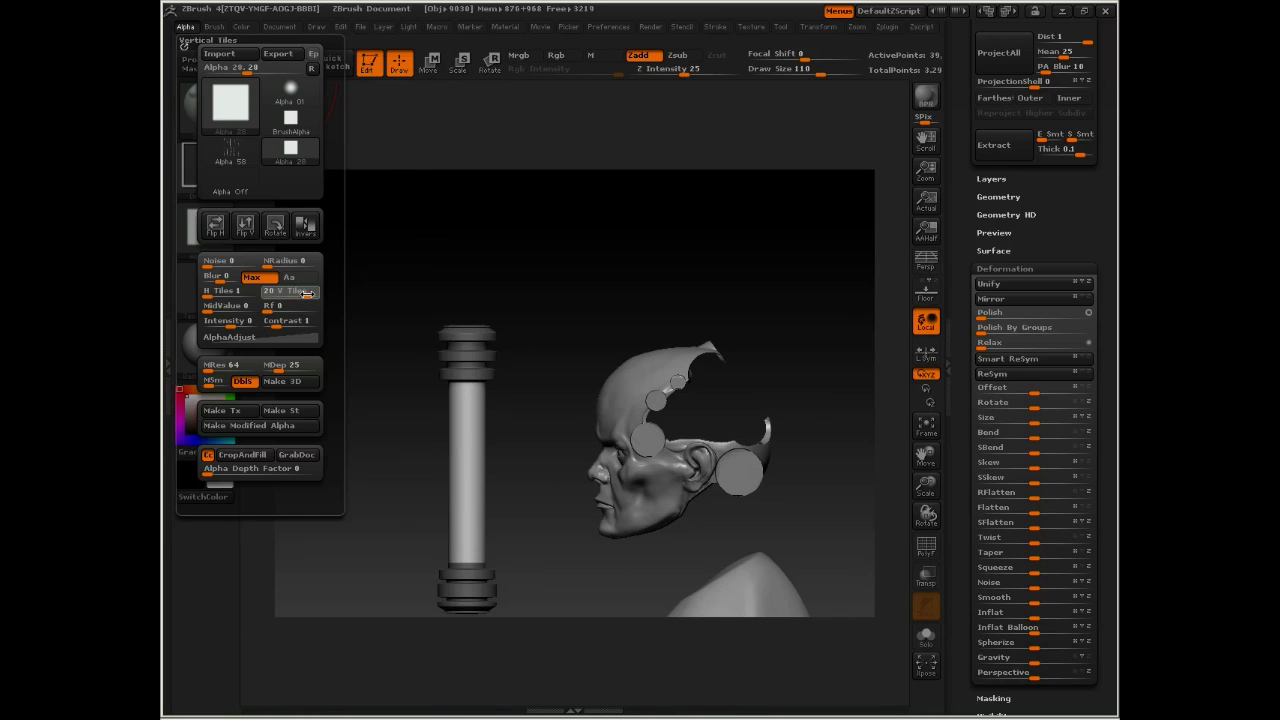
{"action": "left_click_drag", "start_coordinate": [308, 293], "coordinate": [310, 295]}
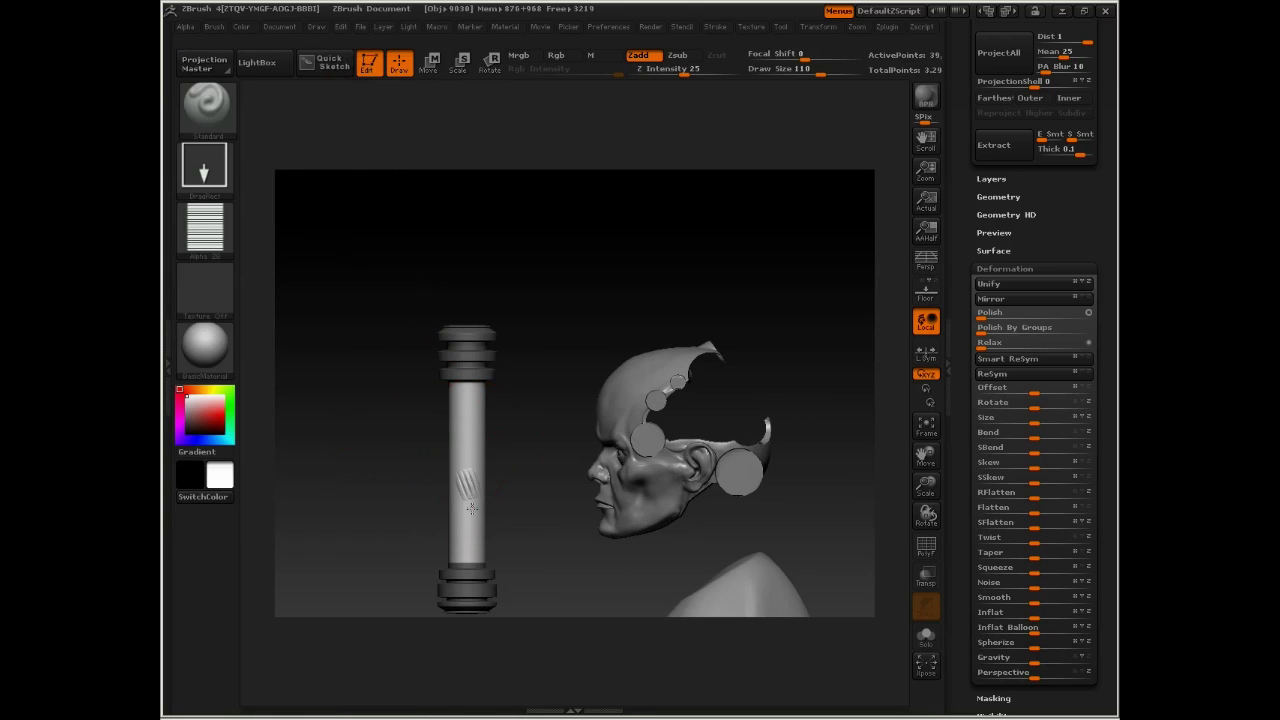
Step: Try stamping the striped alpha along the cylinder's unmasked shaft, and turn on local symmetry
{"action": "left_click_drag", "start_coordinate": [475, 528], "coordinate": [471, 621]}
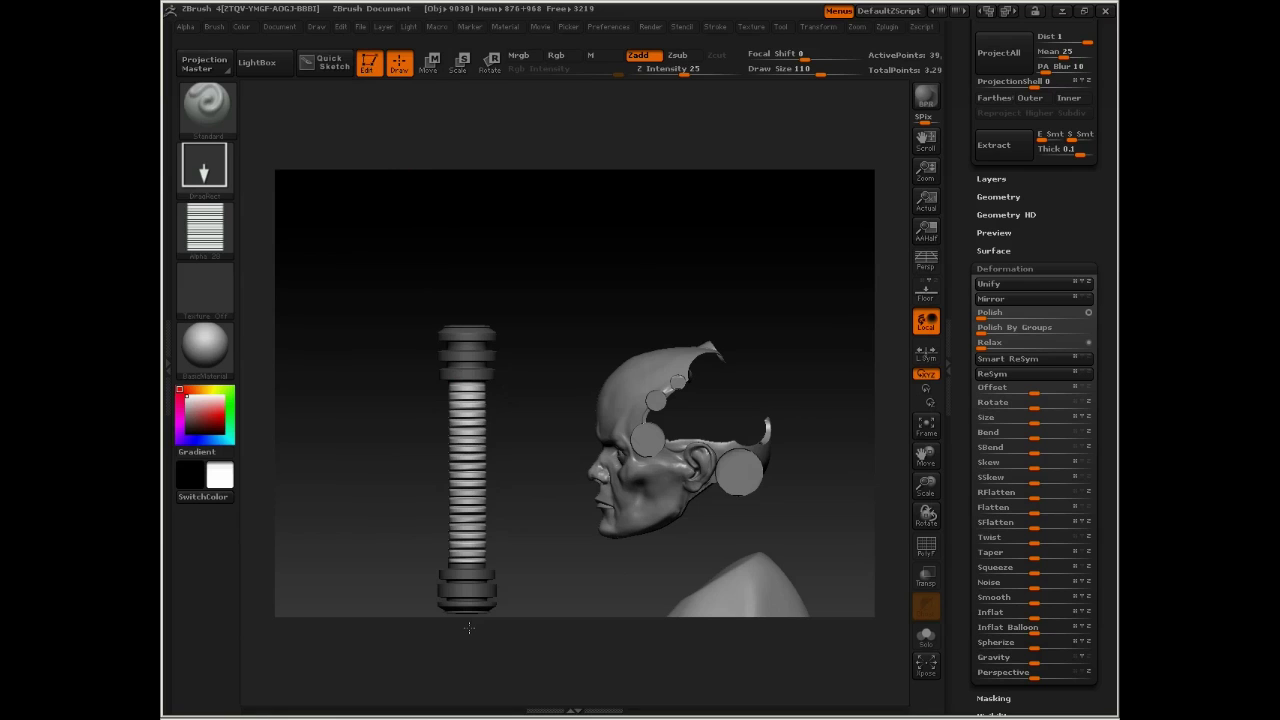
{"action": "mouse_move", "coordinate": [530, 402]}
{"action": "left_mouse_down"}
{"action": "mouse_move", "coordinate": [620, 375]}
{"action": "mouse_move", "coordinate": [530, 480]}
{"action": "mouse_move", "coordinate": [327, 468]}
{"action": "left_mouse_up"}
{"action": "left_click_drag", "start_coordinate": [398, 451], "coordinate": [489, 437]}
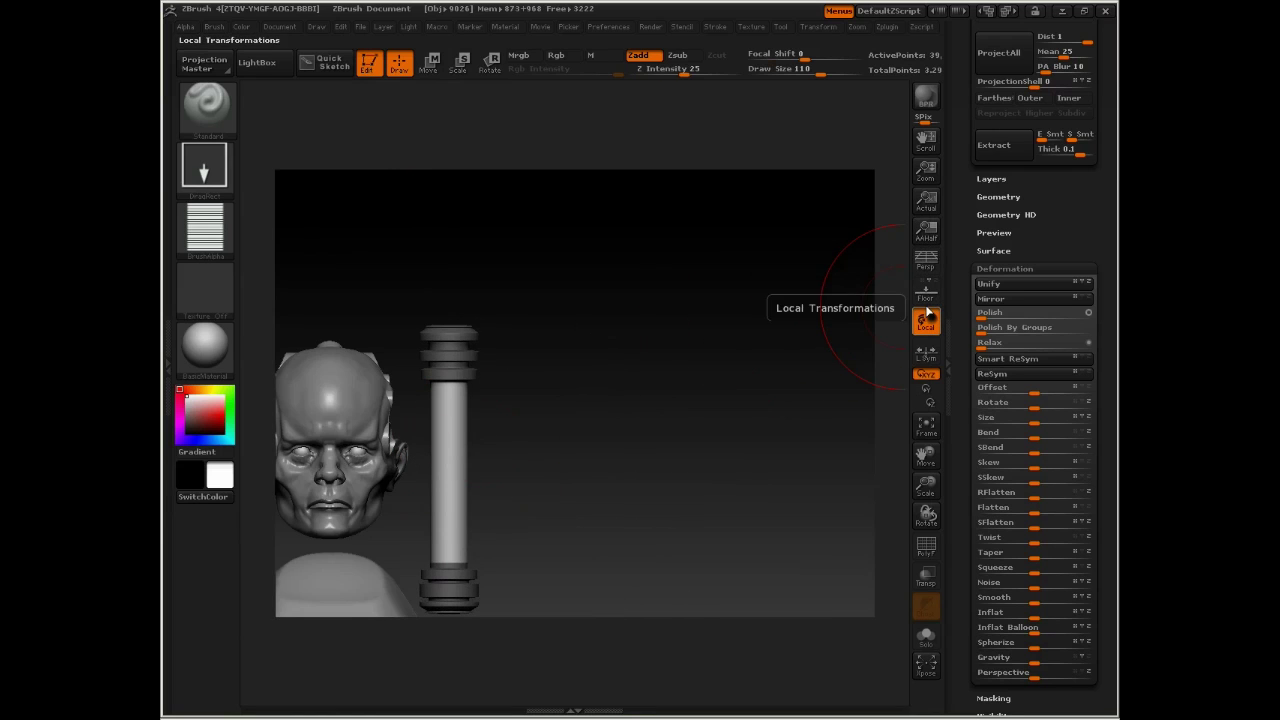
{"action": "left_click", "coordinate": [926, 352]}
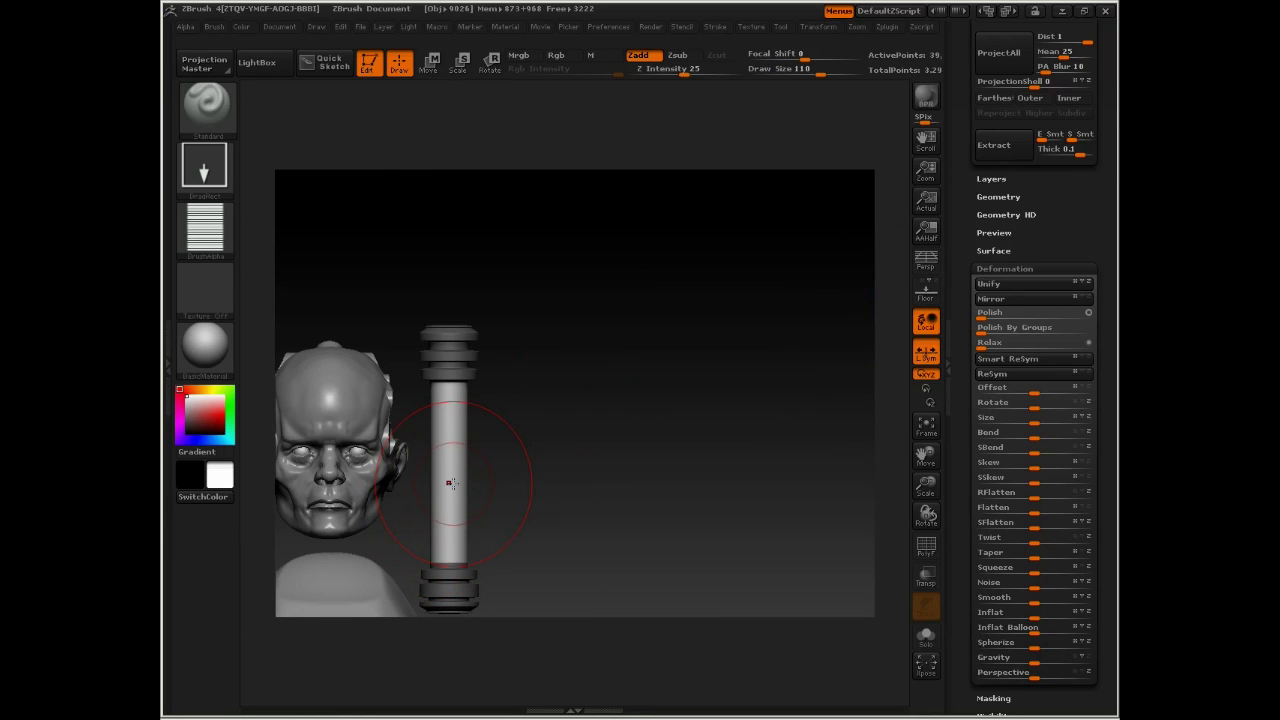
Step: Try stamping the striped alpha along the unmasked shaft from the side and front at Z Intensity 25, and undo the stamps
{"action": "left_click_drag", "start_coordinate": [510, 464], "coordinate": [385, 473]}
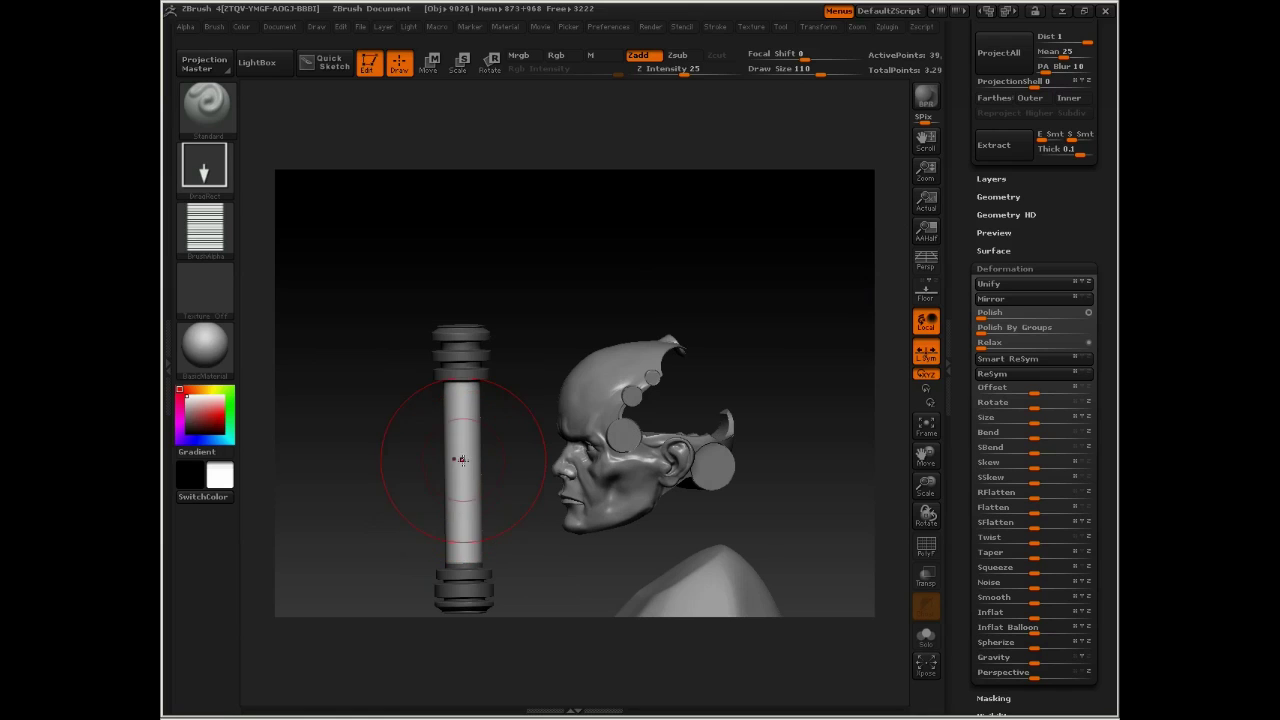
{"action": "left_click_drag", "start_coordinate": [464, 461], "coordinate": [468, 479]}
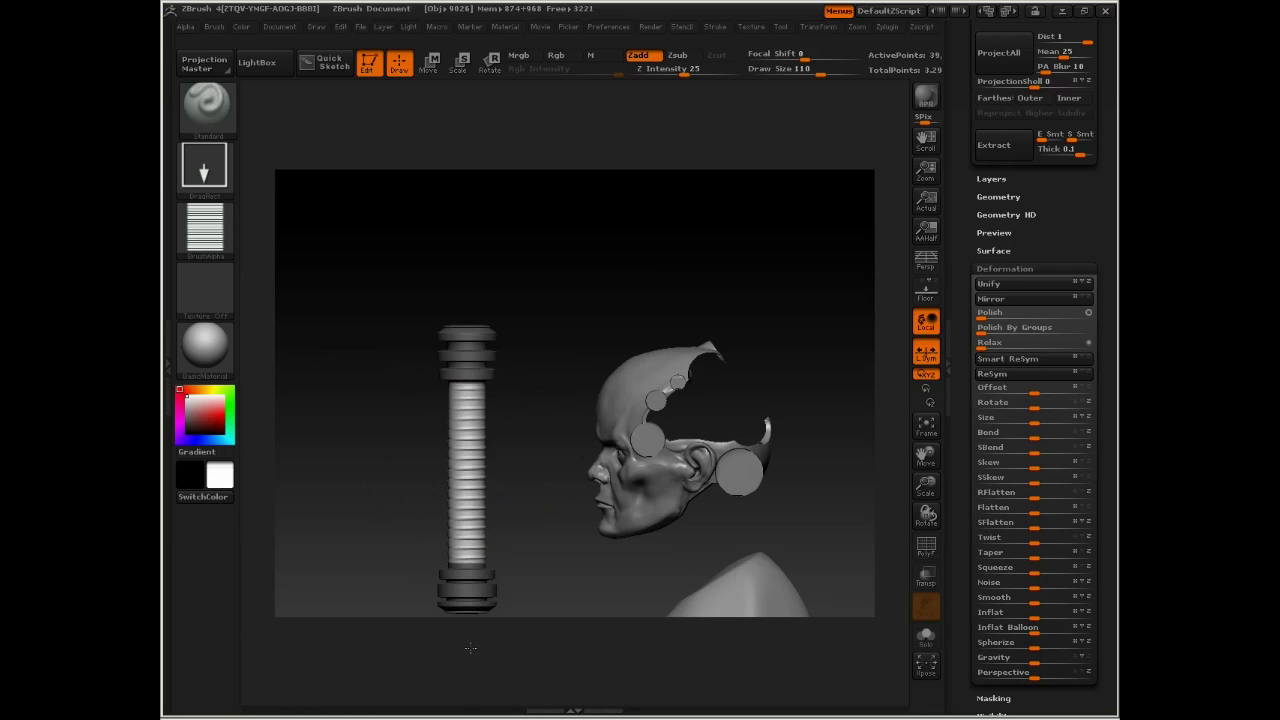
{"action": "left_click_drag", "start_coordinate": [384, 449], "coordinate": [501, 466]}
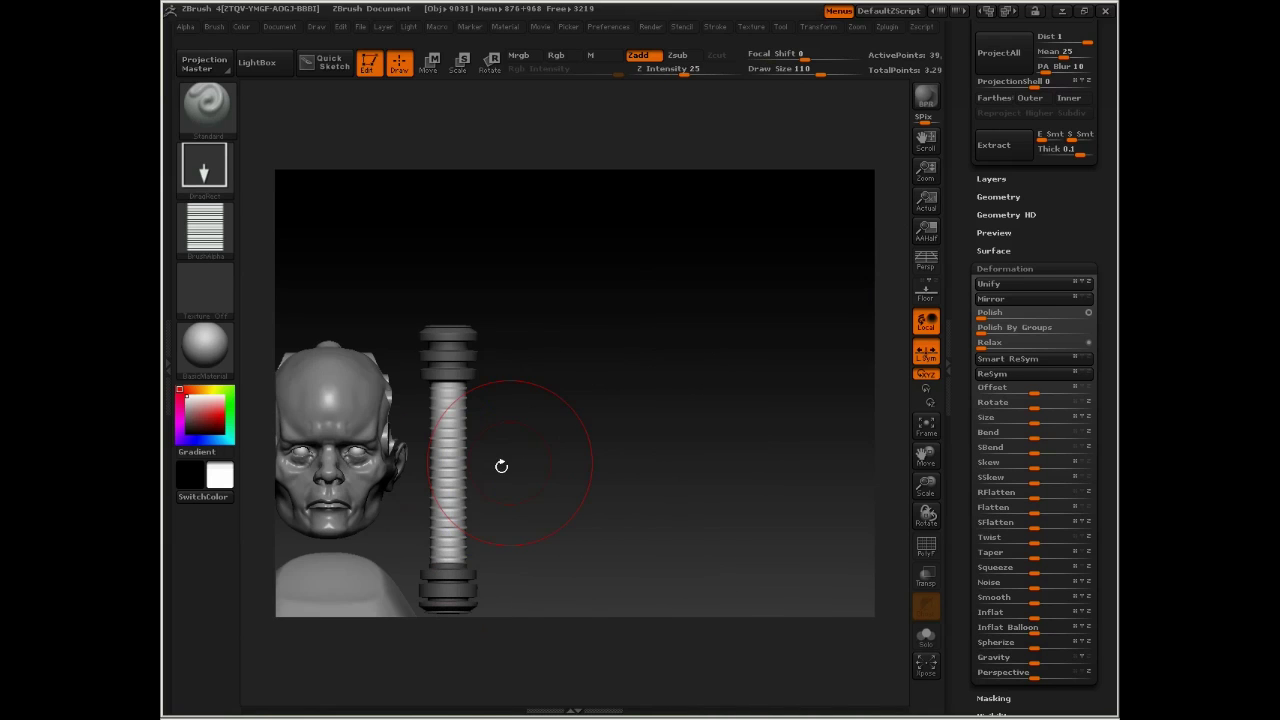
{"action": "mouse_move", "coordinate": [593, 416]}
{"action": "left_mouse_down"}
{"action": "mouse_move", "coordinate": [631, 414]}
{"action": "mouse_move", "coordinate": [443, 500]}
{"action": "mouse_move", "coordinate": [500, 467]}
{"action": "mouse_move", "coordinate": [451, 470]}
{"action": "left_mouse_up"}
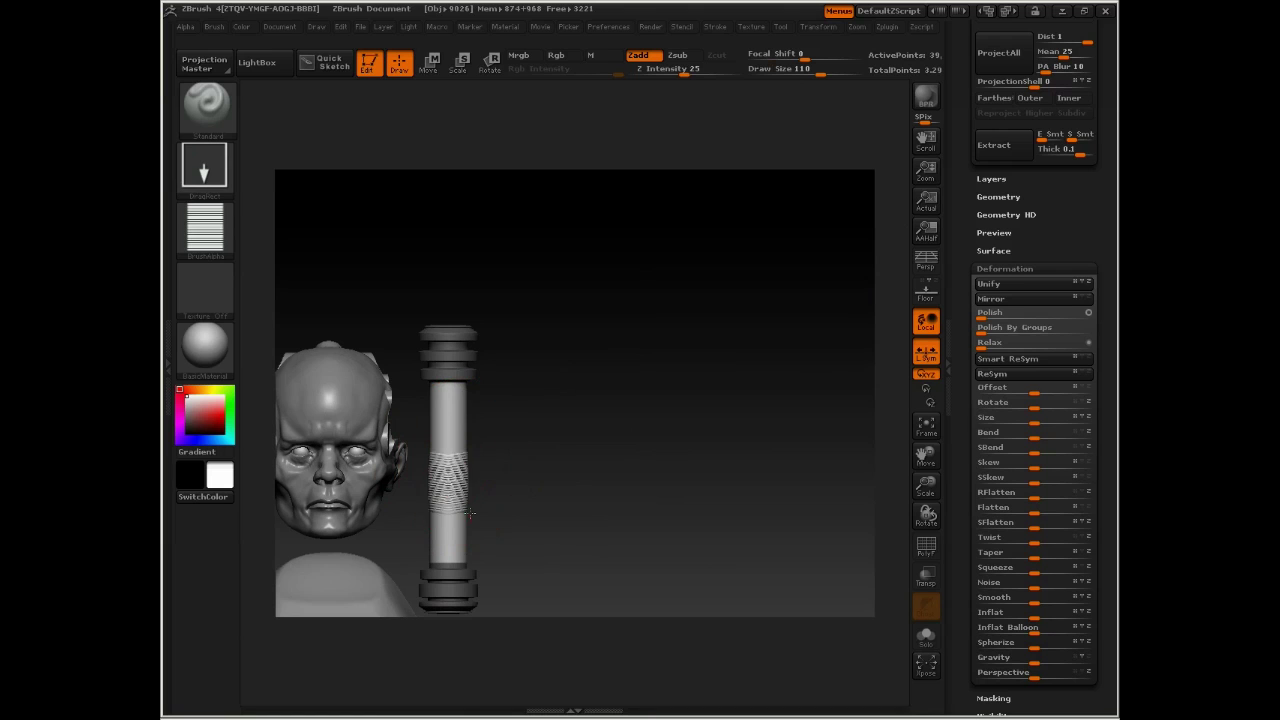
{"action": "mouse_move", "coordinate": [620, 430]}
{"action": "left_mouse_down"}
{"action": "mouse_move", "coordinate": [531, 406]}
{"action": "mouse_move", "coordinate": [541, 402]}
{"action": "left_mouse_up"}
{"action": "key", "text": "ctrl+z"}
{"action": "mouse_move", "coordinate": [483, 471]}
{"action": "left_mouse_down", "text": "shift"}
{"action": "mouse_move", "coordinate": [495, 595]}
{"action": "mouse_move", "coordinate": [474, 487]}
{"action": "mouse_move", "coordinate": [448, 528]}
{"action": "left_mouse_up", "text": "shift"}
{"action": "key", "text": "ctrl+z"}
Step: Try fainter stripe stamps on the cylinder's shaft with Z Intensity 7, 11 and 19, and undo them
{"action": "key", "text": "space"}
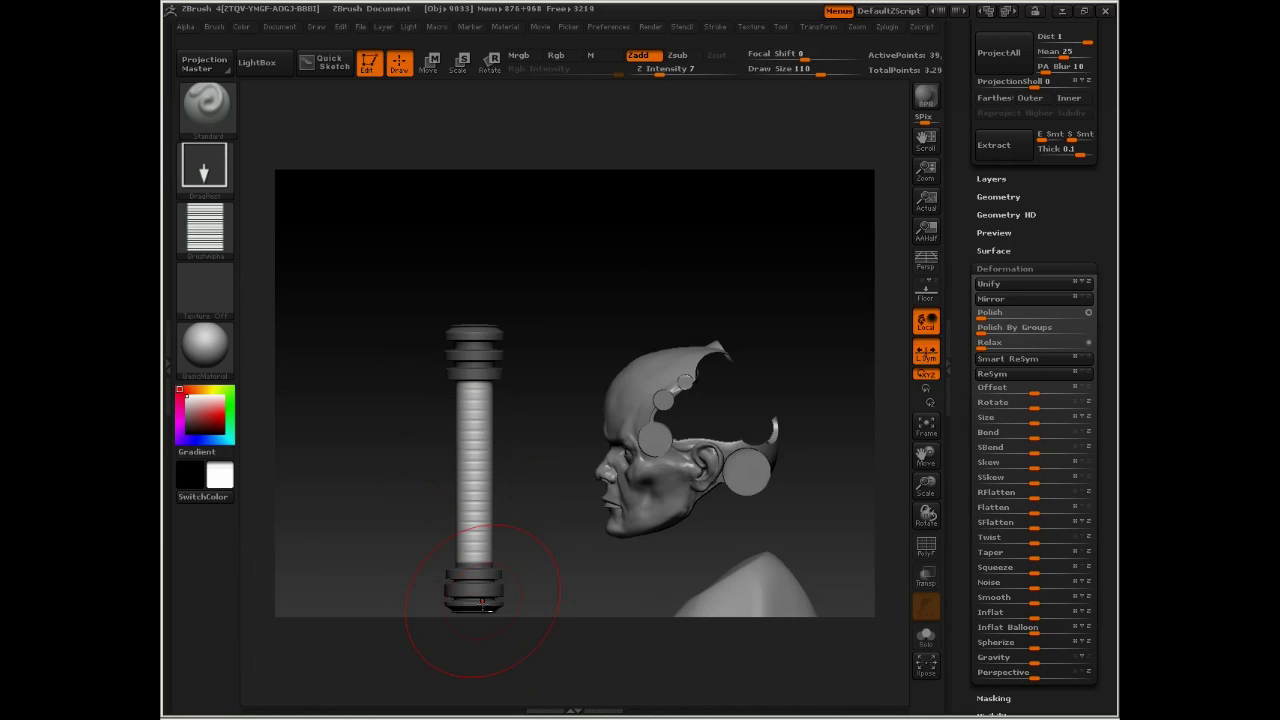
{"action": "mouse_move", "coordinate": [562, 300]}
{"action": "left_mouse_down"}
{"action": "mouse_move", "coordinate": [666, 297]}
{"action": "mouse_move", "coordinate": [575, 306]}
{"action": "left_mouse_up"}
{"action": "key", "text": "ctrl"}
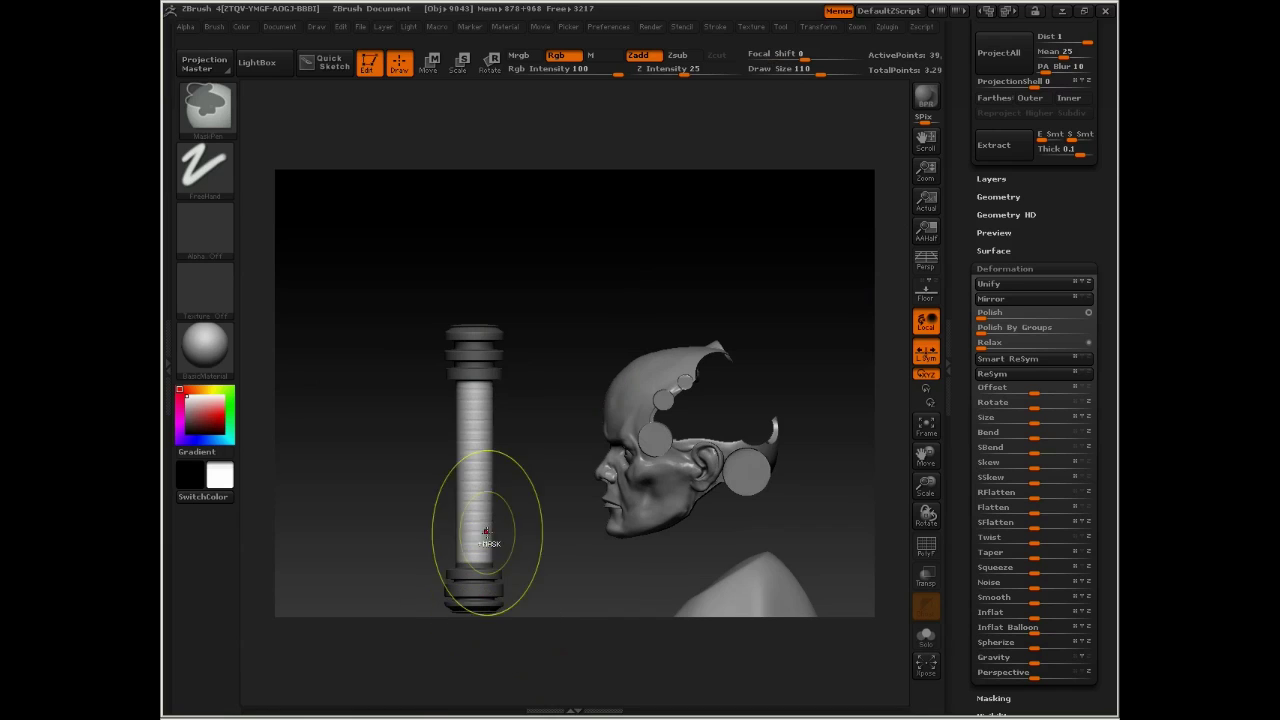
{"action": "key", "text": "space"}
{"action": "left_click_drag", "start_coordinate": [455, 530], "coordinate": [441, 530]}
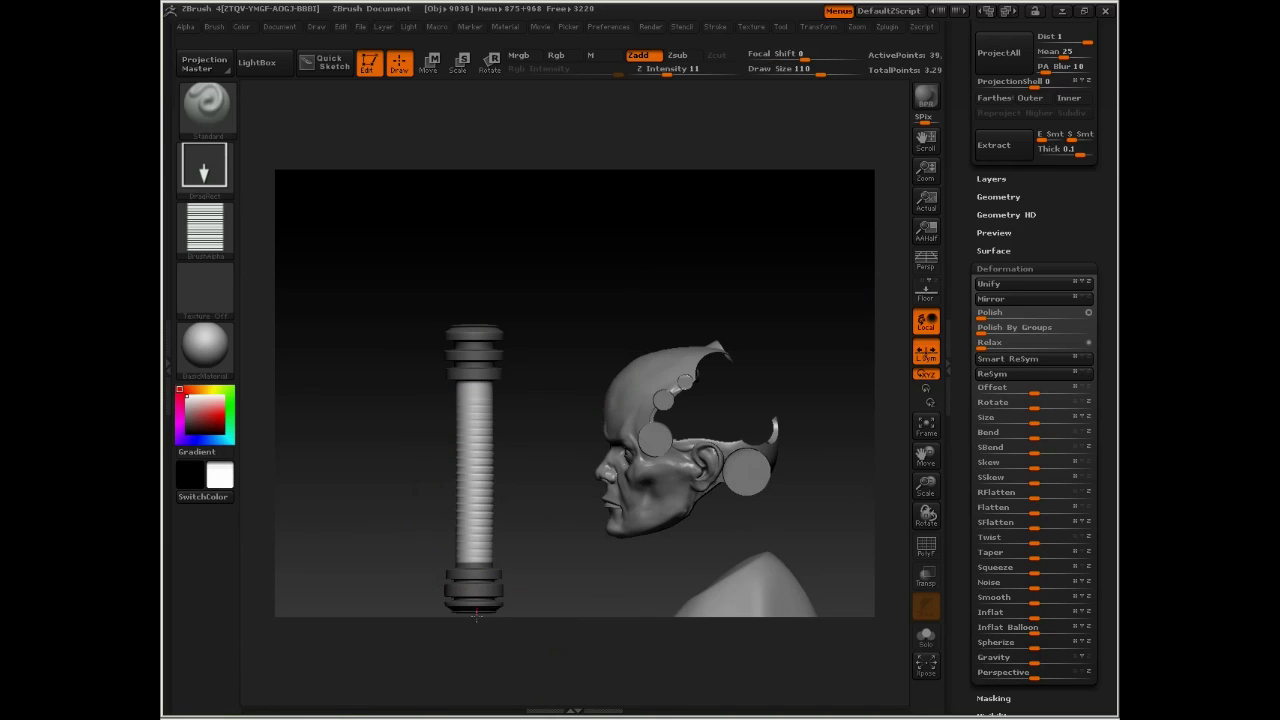
{"action": "key", "text": "space"}
{"action": "left_click_drag", "start_coordinate": [449, 528], "coordinate": [479, 516]}
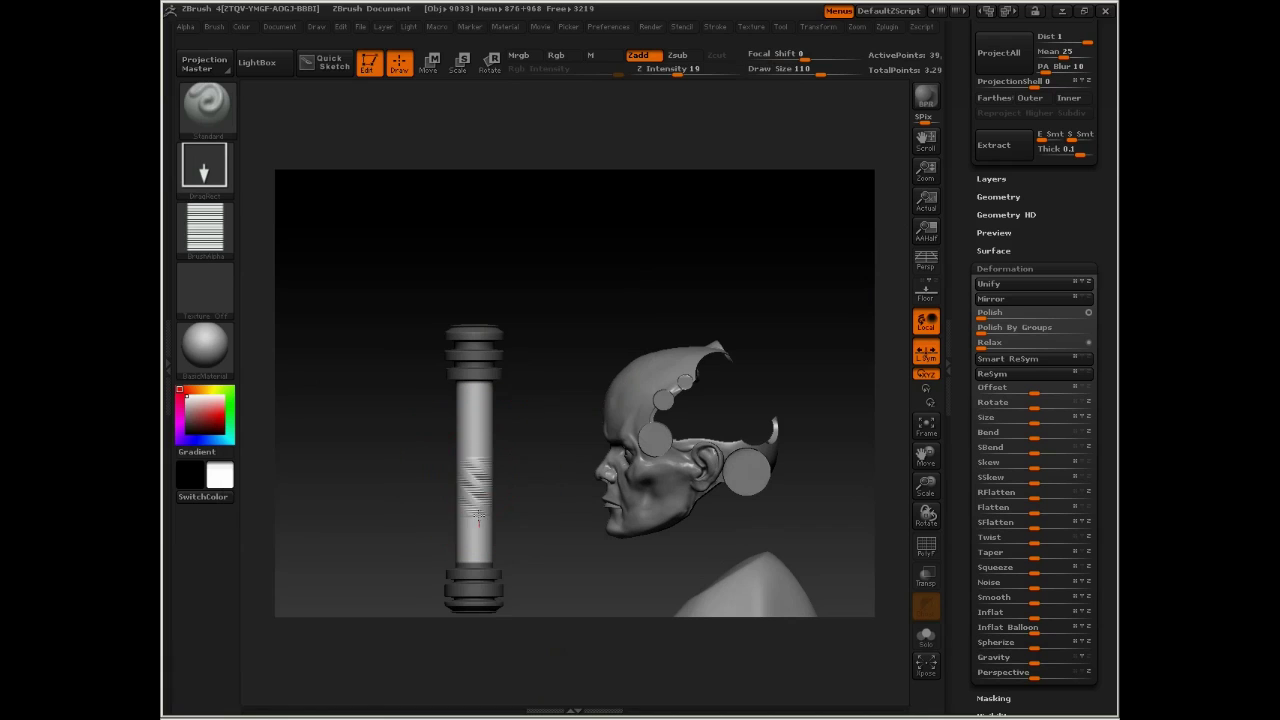
{"action": "left_click_drag", "start_coordinate": [466, 571], "coordinate": [546, 368]}
{"action": "key", "text": "ctrl+z"}
{"action": "key", "text": "ctrl+z"}
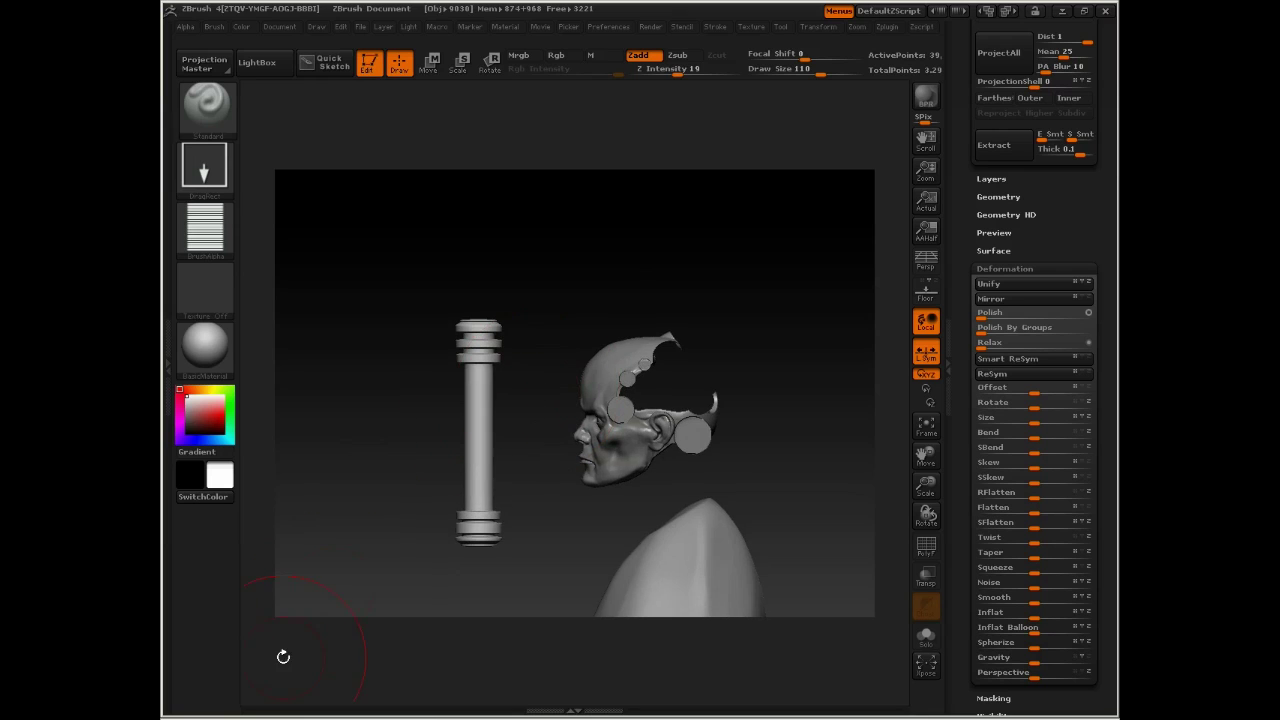
Step: Try moving the cylinder toward the head in side view with symmetry on, and undo the move
{"action": "left_click_drag", "start_coordinate": [378, 564], "coordinate": [471, 484], "text": "alt"}
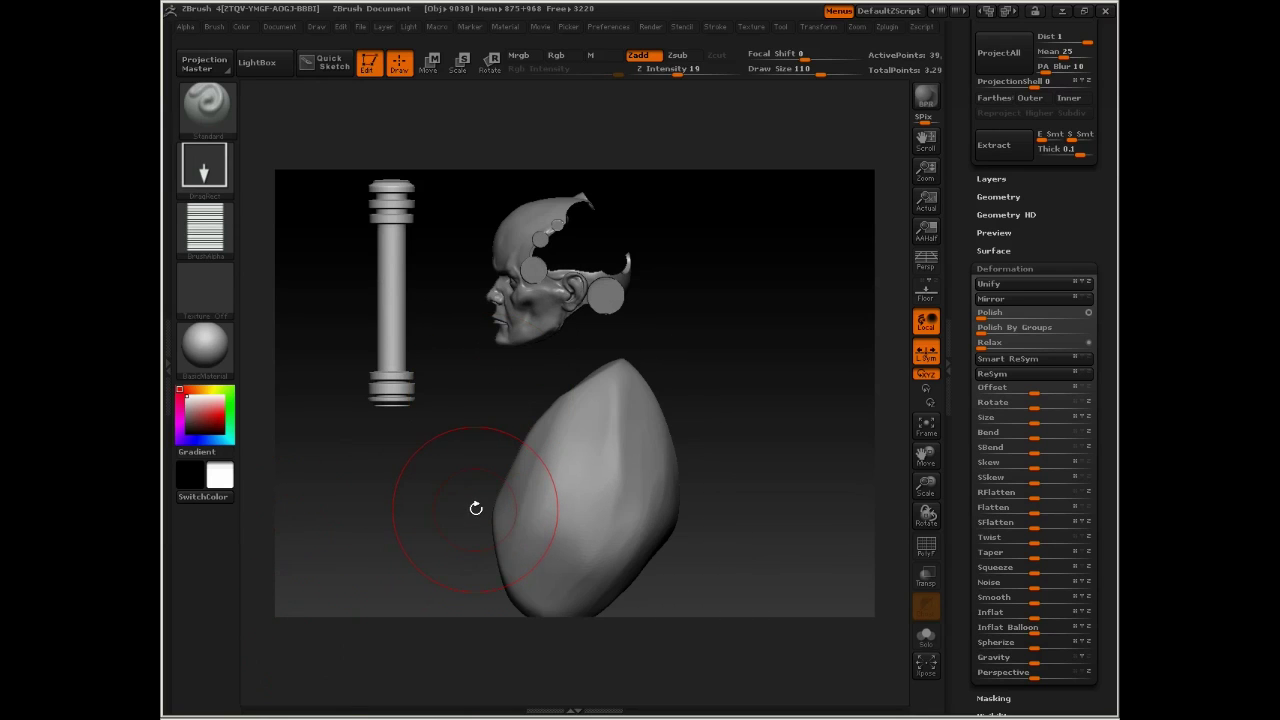
{"action": "key", "text": "w"}
{"action": "left_click_drag", "start_coordinate": [394, 338], "coordinate": [450, 339]}
{"action": "left_click_drag", "start_coordinate": [422, 339], "coordinate": [760, 345]}
{"action": "mouse_move", "coordinate": [523, 292]}
{"action": "left_mouse_down", "text": "shift"}
{"action": "mouse_move", "coordinate": [634, 292]}
{"action": "mouse_move", "coordinate": [494, 300]}
{"action": "left_mouse_up", "text": "shift"}
{"action": "key", "text": "ctrl+z"}
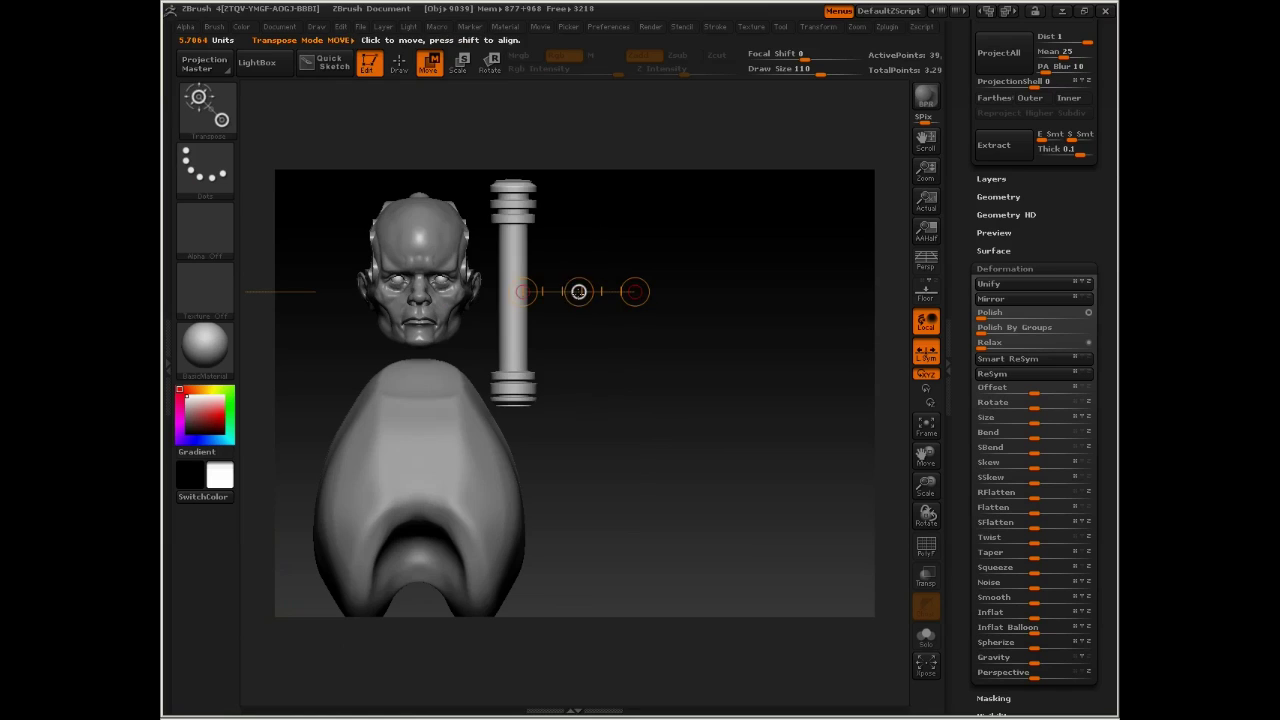
Step: Turn off symmetry and move the cylinder over to the neck area of the head and ribcage
{"action": "key", "text": "x"}
{"action": "left_click_drag", "start_coordinate": [578, 292], "coordinate": [483, 299], "text": "shift"}
{"action": "left_click_drag", "start_coordinate": [557, 266], "coordinate": [440, 272], "text": "shift"}
Step: Scale the cylinder down to neck size and centre it in front view between the head and the ribcage
{"action": "left_click_drag", "start_coordinate": [534, 366], "coordinate": [677, 268]}
{"action": "key", "text": "e"}
{"action": "mouse_move", "coordinate": [677, 268]}
{"action": "left_mouse_down"}
{"action": "mouse_move", "coordinate": [595, 310]}
{"action": "mouse_move", "coordinate": [605, 306]}
{"action": "left_mouse_up"}
{"action": "left_click_drag", "start_coordinate": [500, 362], "coordinate": [599, 367], "text": "shift"}
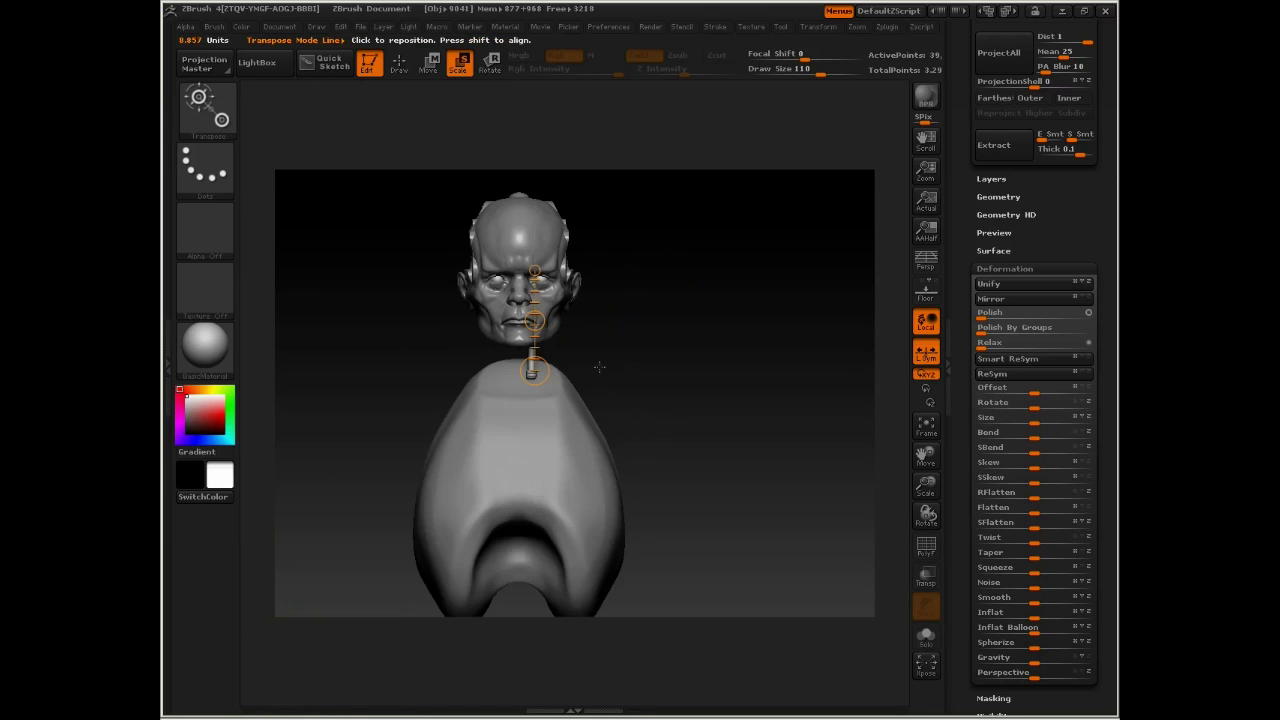
{"action": "left_click_drag", "start_coordinate": [533, 322], "coordinate": [520, 323]}
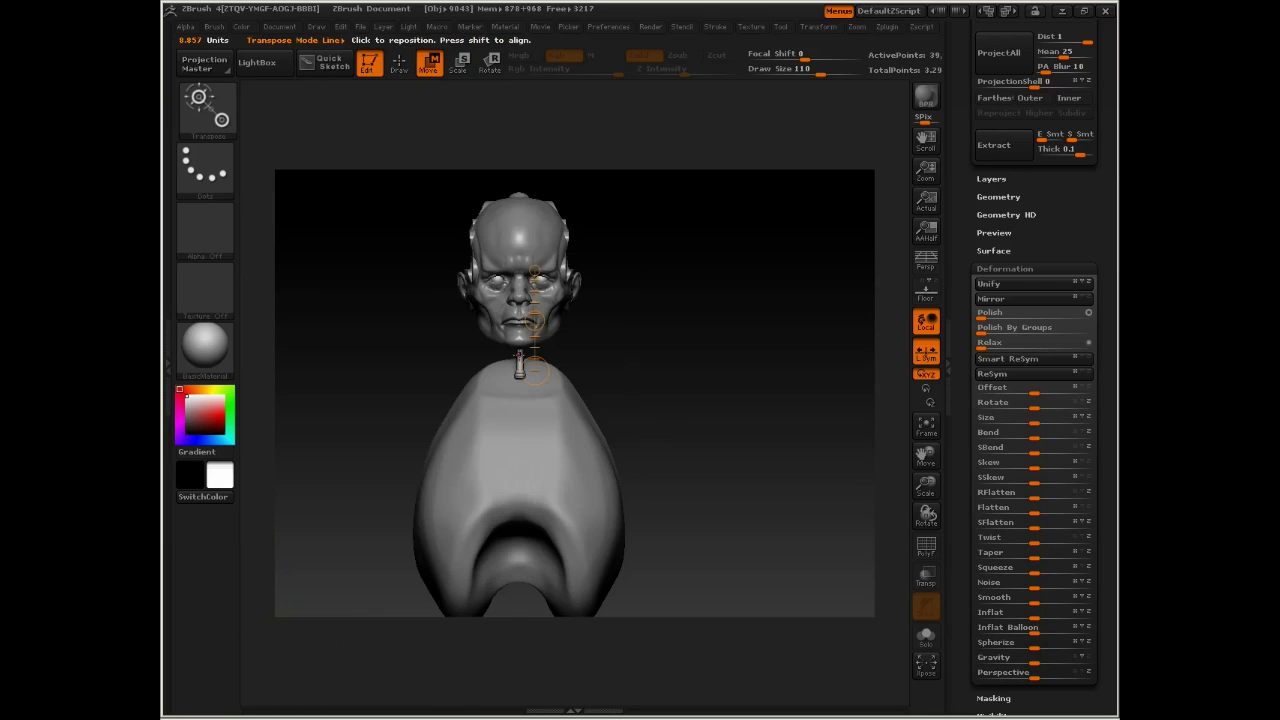
Step: Move the cylinder up beneath the head so it spans the gap above the ribcage
{"action": "left_click_drag", "start_coordinate": [765, 178], "coordinate": [640, 335], "text": "shift"}
{"action": "left_click_drag", "start_coordinate": [477, 517], "coordinate": [589, 399]}
{"action": "mouse_move", "coordinate": [534, 459]}
{"action": "left_mouse_down"}
{"action": "mouse_move", "coordinate": [508, 294]}
{"action": "mouse_move", "coordinate": [555, 246]}
{"action": "mouse_move", "coordinate": [617, 280]}
{"action": "mouse_move", "coordinate": [577, 248]}
{"action": "mouse_move", "coordinate": [523, 252]}
{"action": "mouse_move", "coordinate": [543, 244]}
{"action": "mouse_move", "coordinate": [602, 273]}
{"action": "mouse_move", "coordinate": [547, 420]}
{"action": "left_mouse_up"}
{"action": "left_click_drag", "start_coordinate": [640, 352], "coordinate": [729, 346], "text": "shift"}
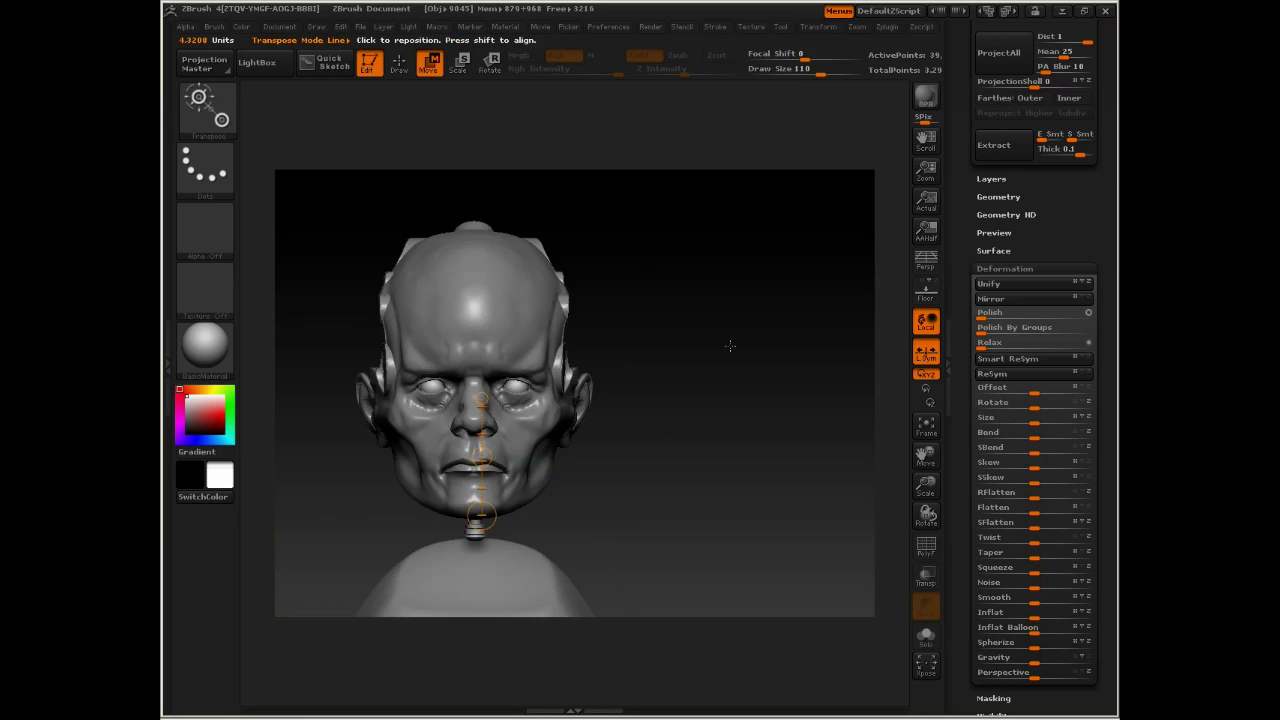
{"action": "left_click_drag", "start_coordinate": [688, 441], "coordinate": [590, 375], "text": "alt"}
Step: Adjust the cylinder's size and height in side view so its lower rings sit at the top of the ribcage
{"action": "left_click_drag", "start_coordinate": [486, 405], "coordinate": [599, 395]}
{"action": "key", "text": "e"}
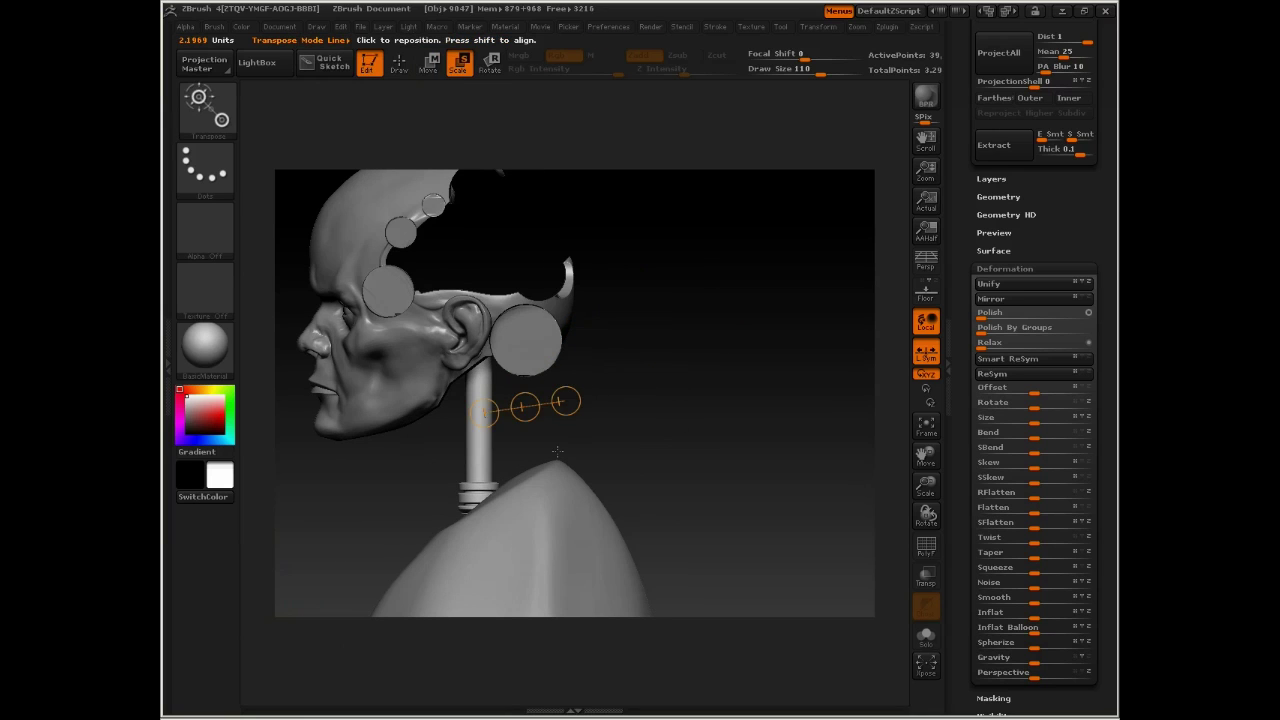
{"action": "mouse_move", "coordinate": [482, 465]}
{"action": "left_mouse_down"}
{"action": "mouse_move", "coordinate": [630, 465]}
{"action": "mouse_move", "coordinate": [507, 505]}
{"action": "left_mouse_up"}
Step: Shift the cylinder sideways in front view, off the neck's centre line
{"action": "left_click_drag", "start_coordinate": [312, 541], "coordinate": [402, 538]}
{"action": "left_click_drag", "start_coordinate": [484, 523], "coordinate": [648, 523]}
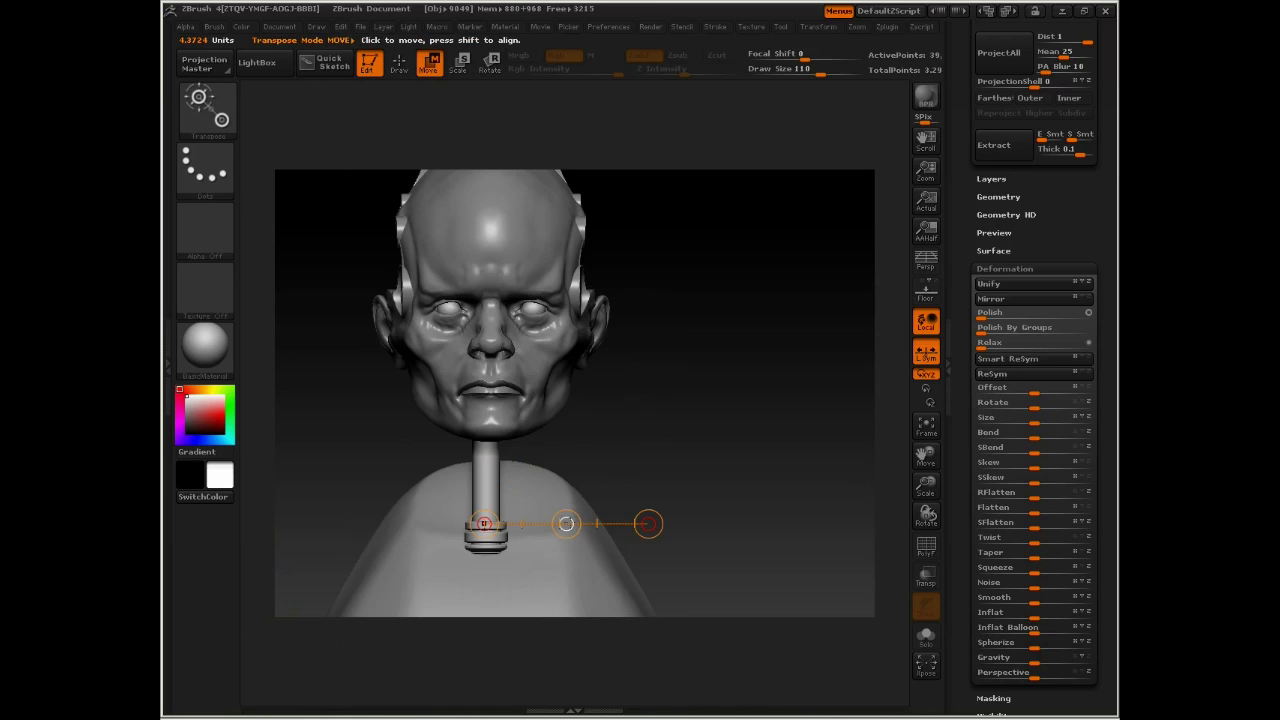
{"action": "left_click_drag", "start_coordinate": [566, 523], "coordinate": [568, 527]}
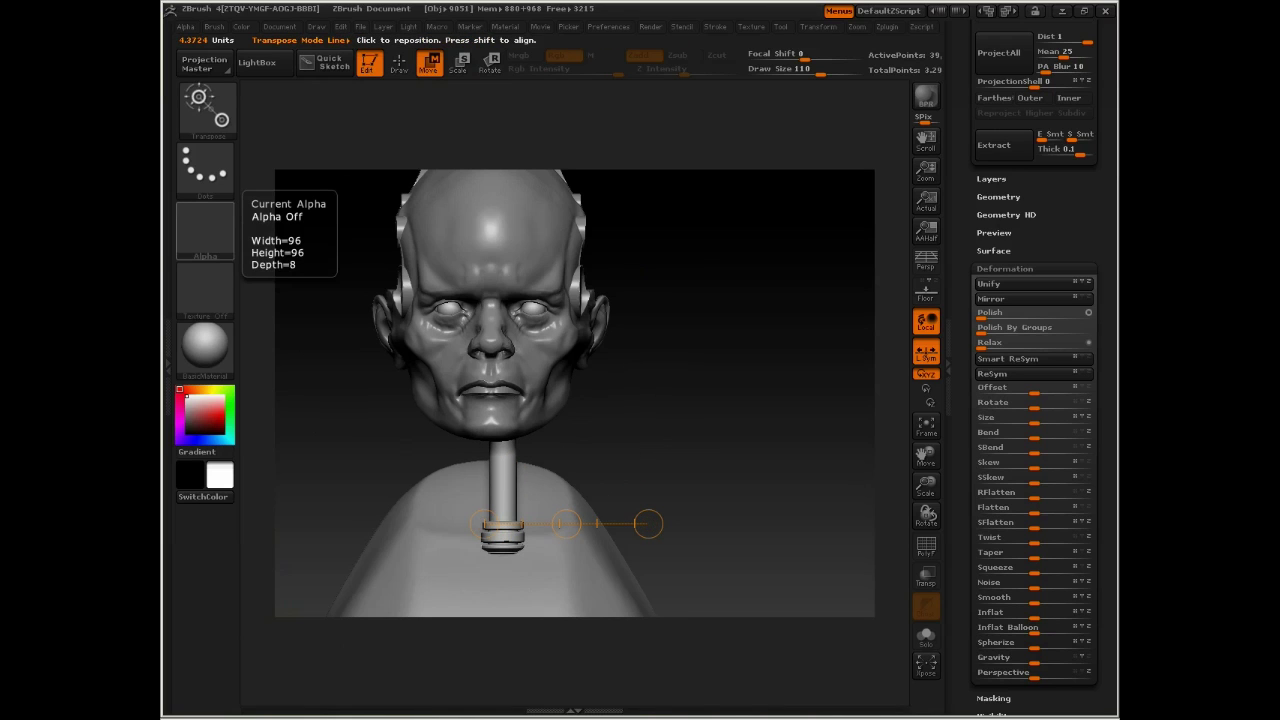
{"action": "left_click_drag", "start_coordinate": [564, 523], "coordinate": [583, 524]}
{"action": "mouse_move", "coordinate": [685, 403]}
{"action": "left_mouse_down"}
{"action": "mouse_move", "coordinate": [626, 394]}
{"action": "mouse_move", "coordinate": [686, 398]}
{"action": "left_mouse_up"}
Step: Rotate the cylinder about its lower end so its top tilts outward toward the ear
{"action": "mouse_move", "coordinate": [566, 524]}
{"action": "left_mouse_down"}
{"action": "mouse_move", "coordinate": [711, 498]}
{"action": "mouse_move", "coordinate": [734, 472]}
{"action": "left_mouse_up"}
{"action": "mouse_move", "coordinate": [524, 541]}
{"action": "left_mouse_down"}
{"action": "mouse_move", "coordinate": [523, 143]}
{"action": "mouse_move", "coordinate": [617, 178]}
{"action": "left_mouse_up"}
{"action": "key", "text": "r"}
{"action": "left_click_drag", "start_coordinate": [765, 242], "coordinate": [670, 238]}
{"action": "left_click_drag", "start_coordinate": [526, 145], "coordinate": [715, 353]}
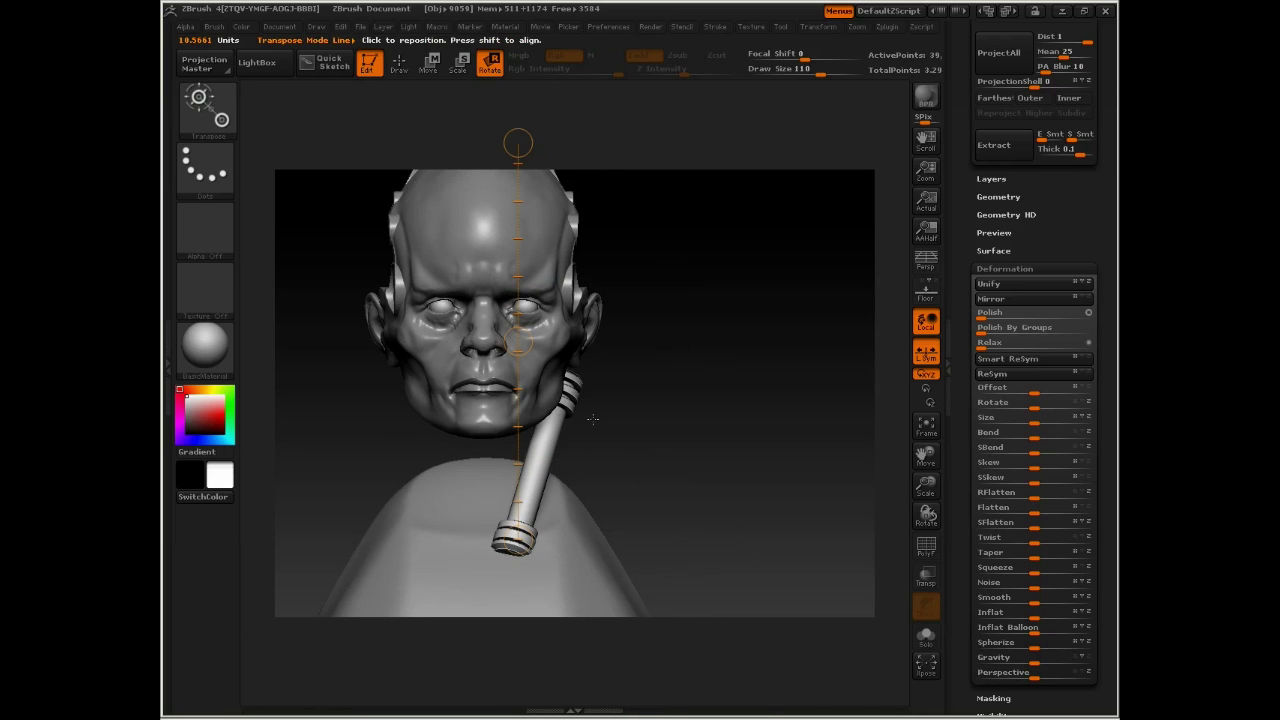
Step: Refine the tilted cylinder's size and position so it runs from the ribcage to the disc behind the ear
{"action": "key", "text": "e"}
{"action": "left_click_drag", "start_coordinate": [543, 460], "coordinate": [641, 419]}
{"action": "mouse_move", "coordinate": [660, 475]}
{"action": "left_mouse_down"}
{"action": "mouse_move", "coordinate": [552, 484]}
{"action": "mouse_move", "coordinate": [576, 404]}
{"action": "left_mouse_up"}
{"action": "key", "text": "w"}
{"action": "mouse_move", "coordinate": [478, 443]}
{"action": "left_mouse_down"}
{"action": "mouse_move", "coordinate": [555, 415]}
{"action": "mouse_move", "coordinate": [590, 379]}
{"action": "left_mouse_up"}
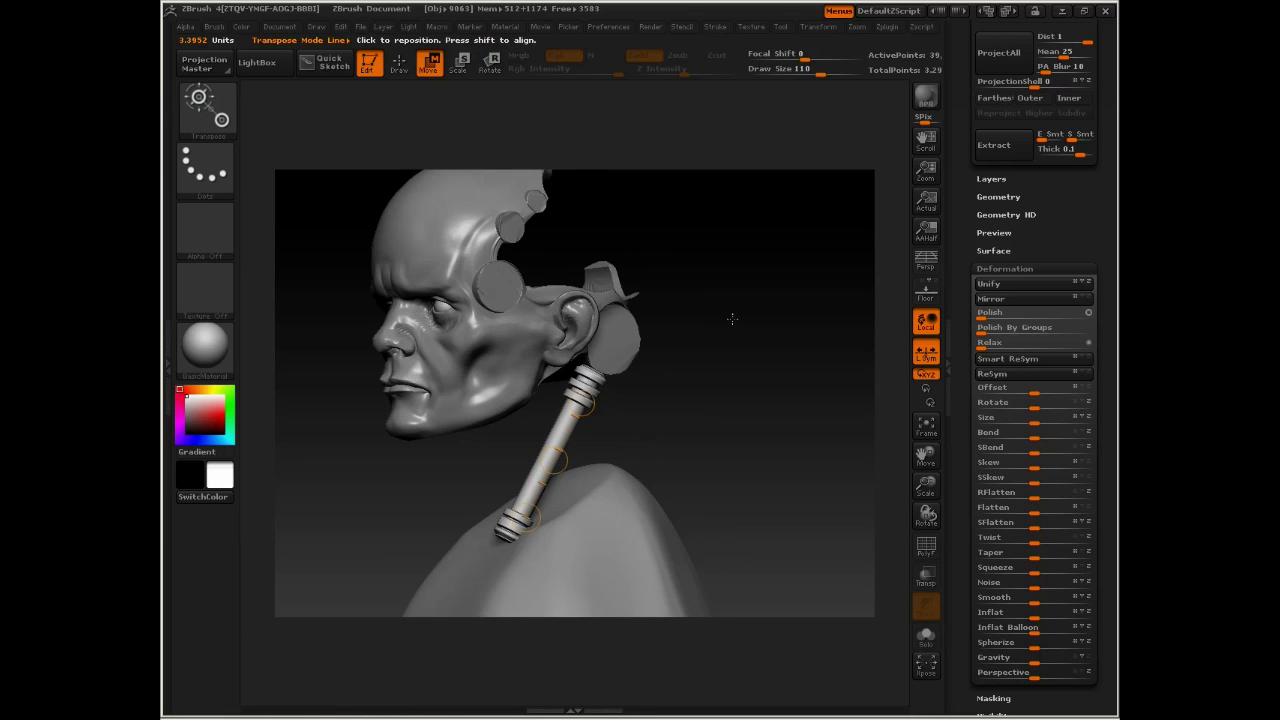
{"action": "left_click_drag", "start_coordinate": [732, 319], "coordinate": [762, 321], "text": "shift"}
{"action": "key", "text": "q"}
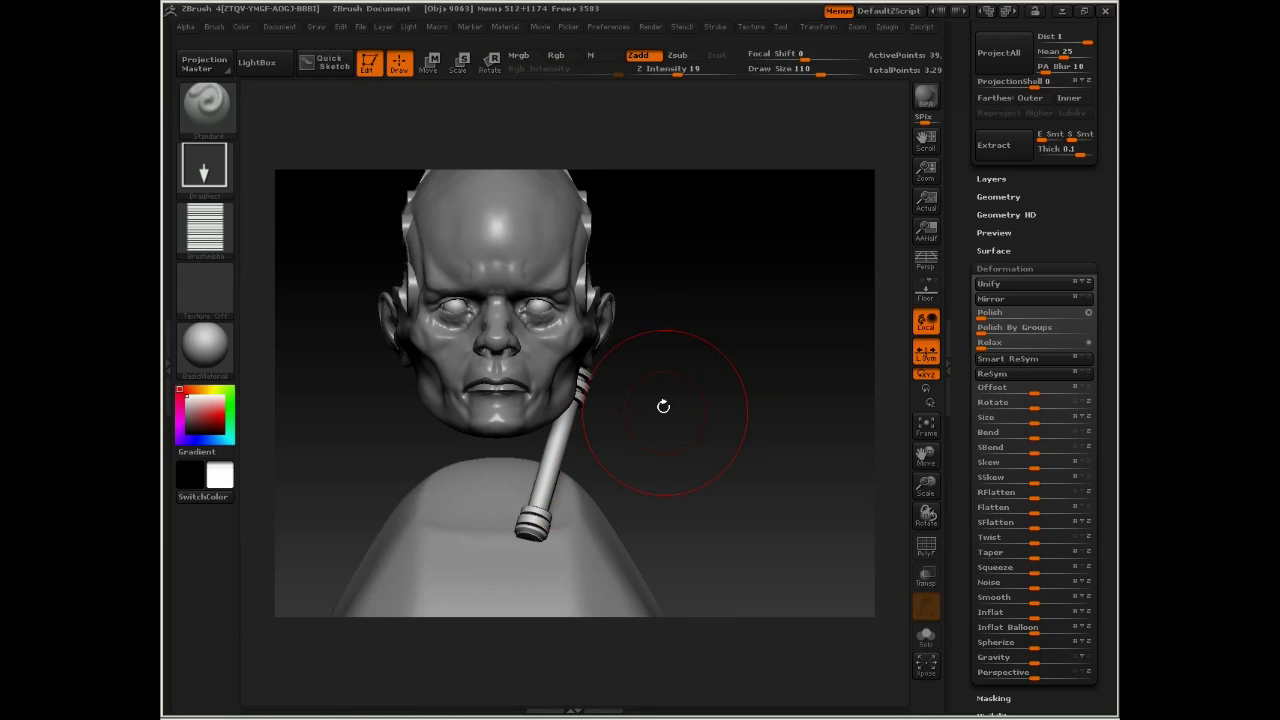
Step: Duplicate the cylinder subtool
{"action": "mouse_move", "coordinate": [663, 406]}
{"action": "left_mouse_down"}
{"action": "mouse_move", "coordinate": [714, 406]}
{"action": "mouse_move", "coordinate": [704, 373]}
{"action": "left_mouse_up"}
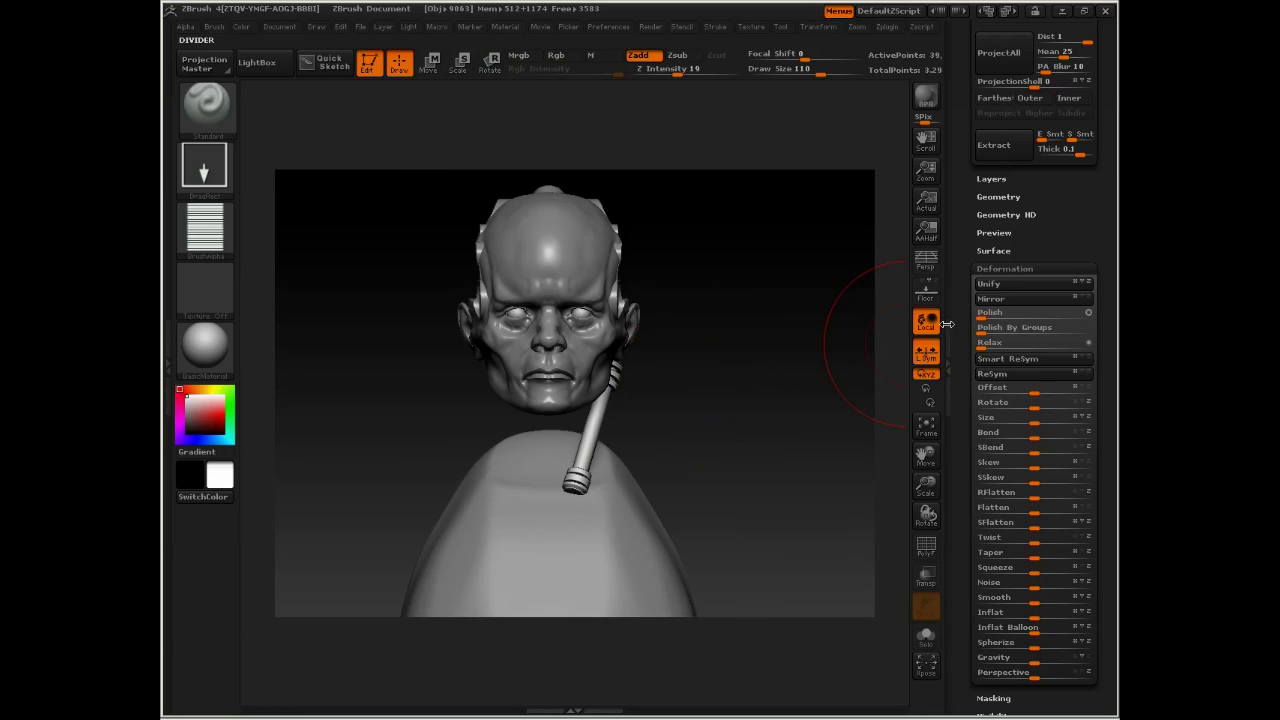
{"action": "left_click_drag", "start_coordinate": [959, 328], "coordinate": [933, 486]}
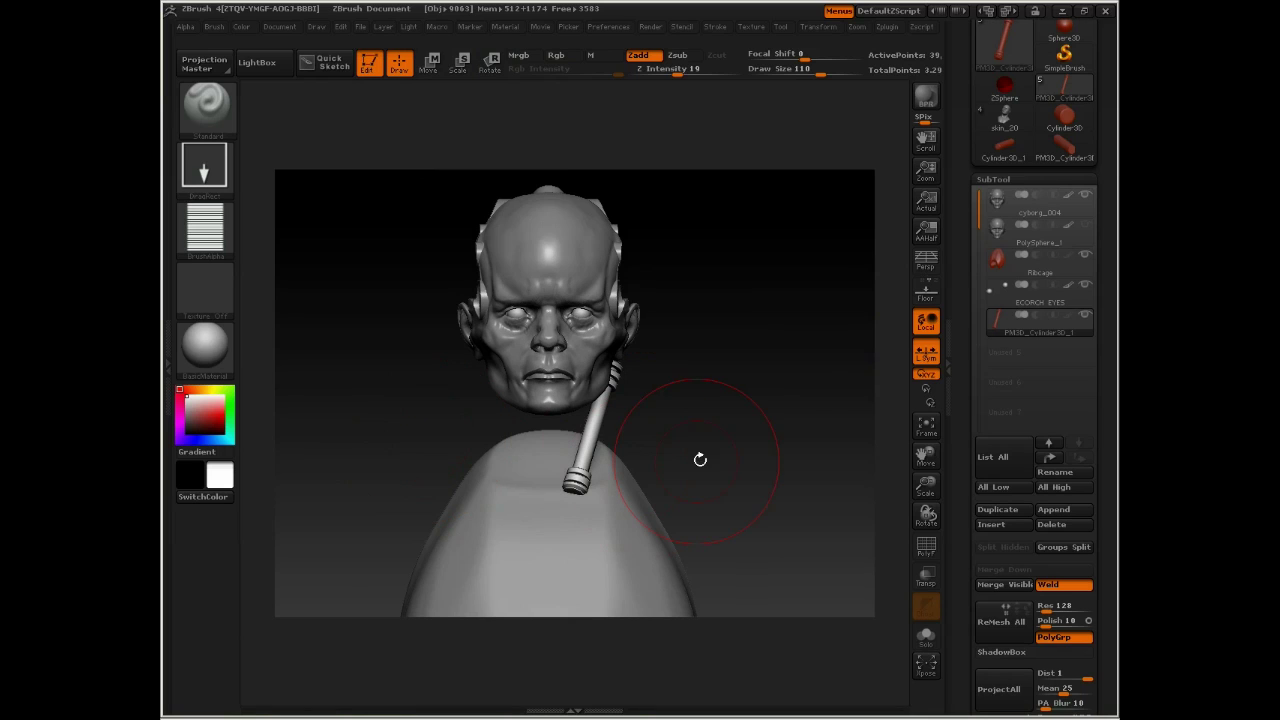
{"action": "left_click_drag", "start_coordinate": [743, 427], "coordinate": [693, 401], "text": "alt"}
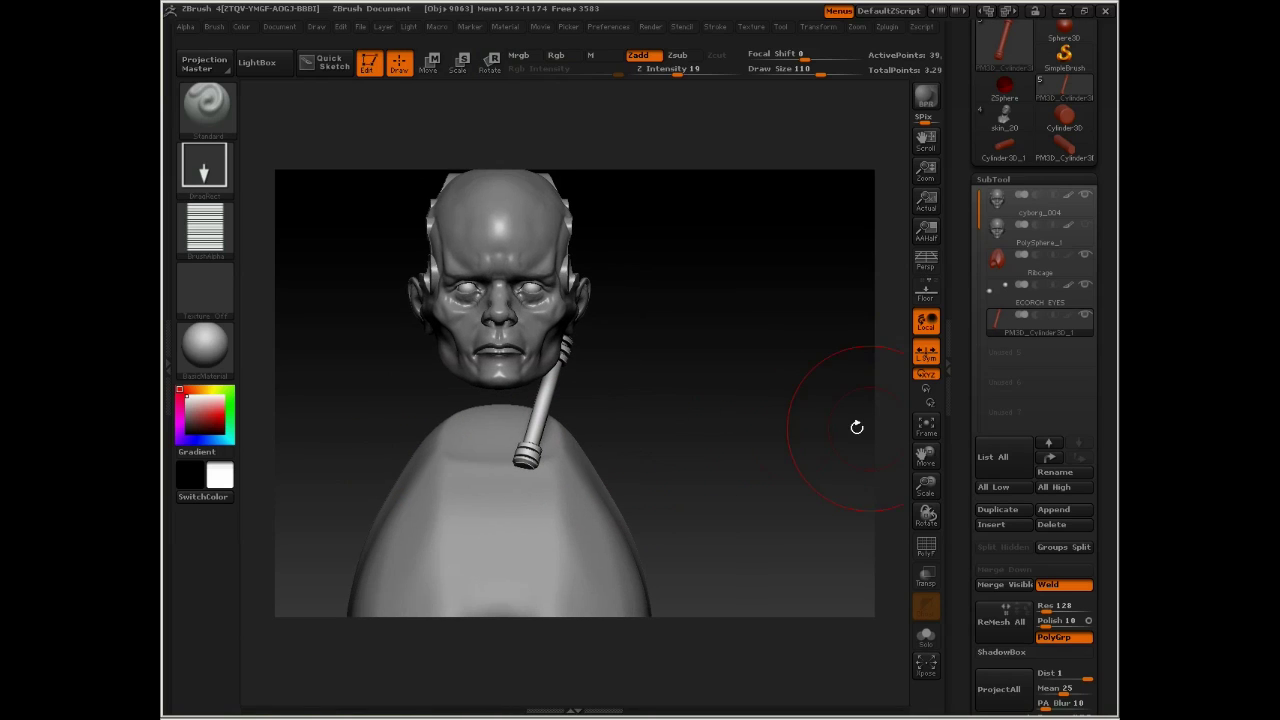
{"action": "left_click", "coordinate": [1002, 510]}
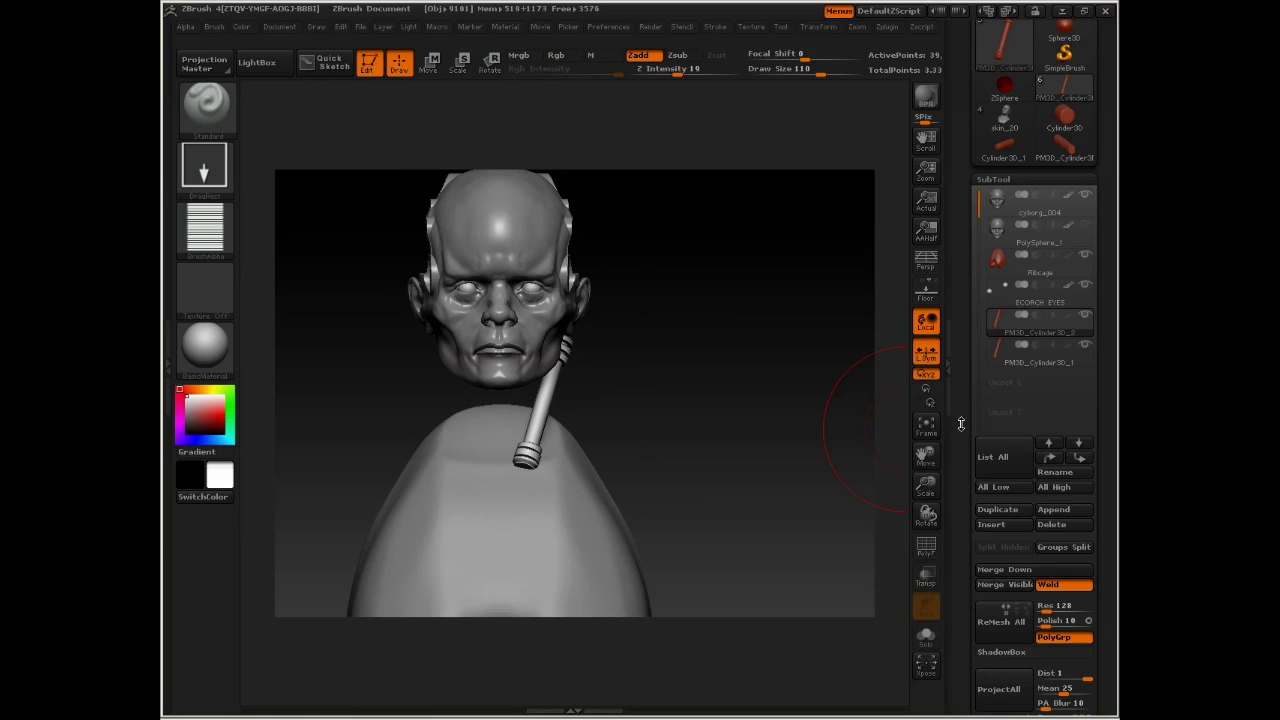
Step: Try to mirror the duplicated cylinder across the X axis with its subdivision levels intact
{"action": "scroll", "coordinate": [975, 312], "scroll_direction": "down", "scroll_amount": 5}
{"action": "scroll", "coordinate": [975, 312], "scroll_direction": "down", "scroll_amount": 4}
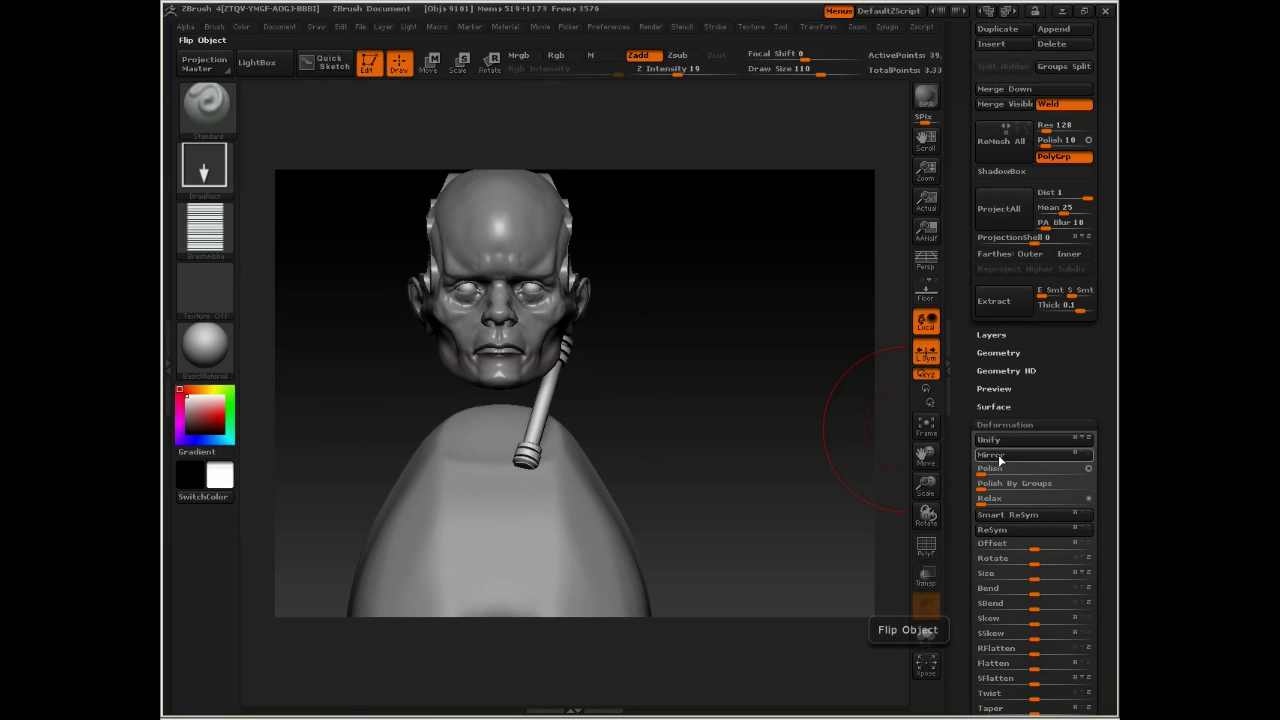
{"action": "left_click", "coordinate": [998, 455]}
Step: Delete the duplicate's lower subdivision levels and mirror it across the X axis to the neck's other side
{"action": "scroll", "coordinate": [1007, 366], "scroll_direction": "up", "scroll_amount": 1}
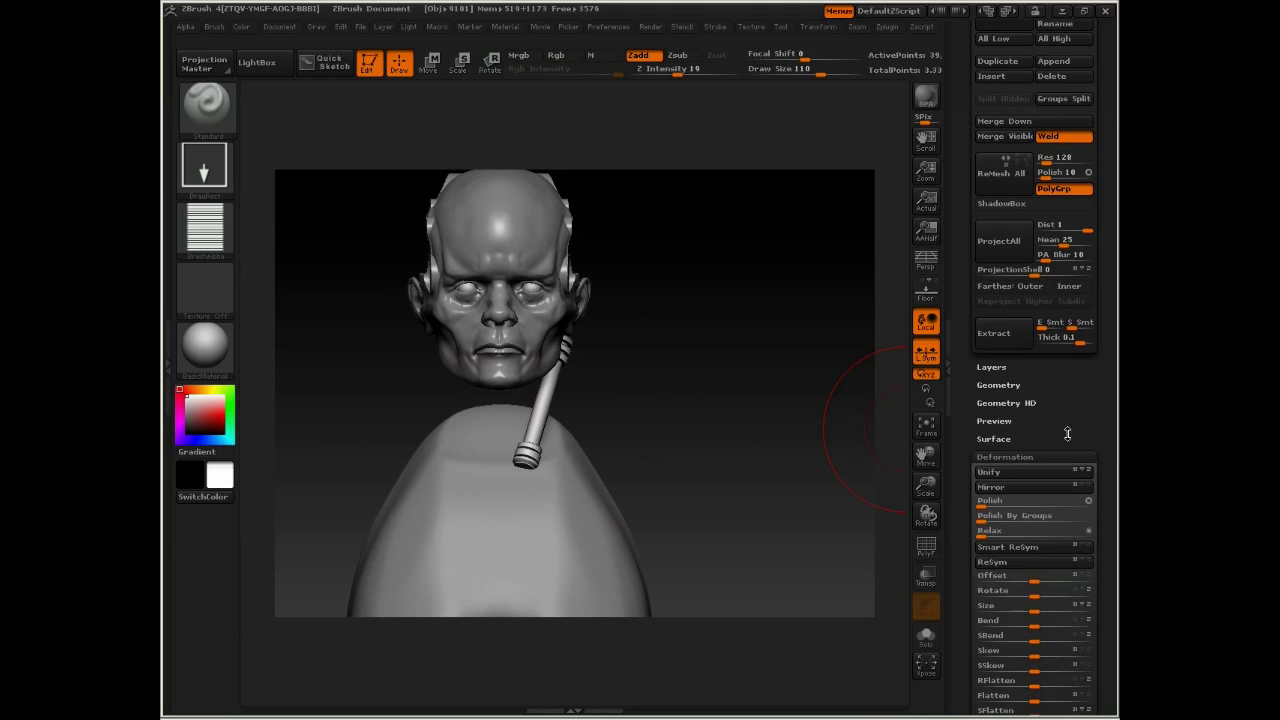
{"action": "left_click", "coordinate": [998, 379]}
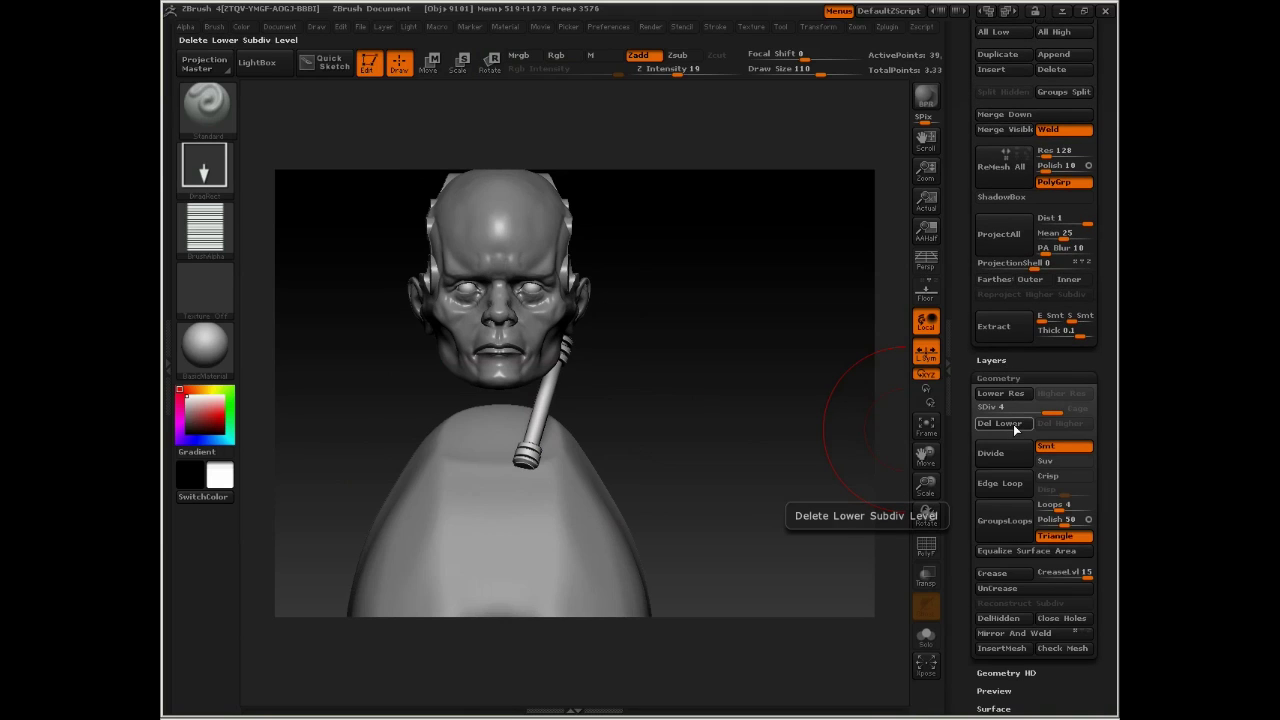
{"action": "left_click", "coordinate": [1000, 423]}
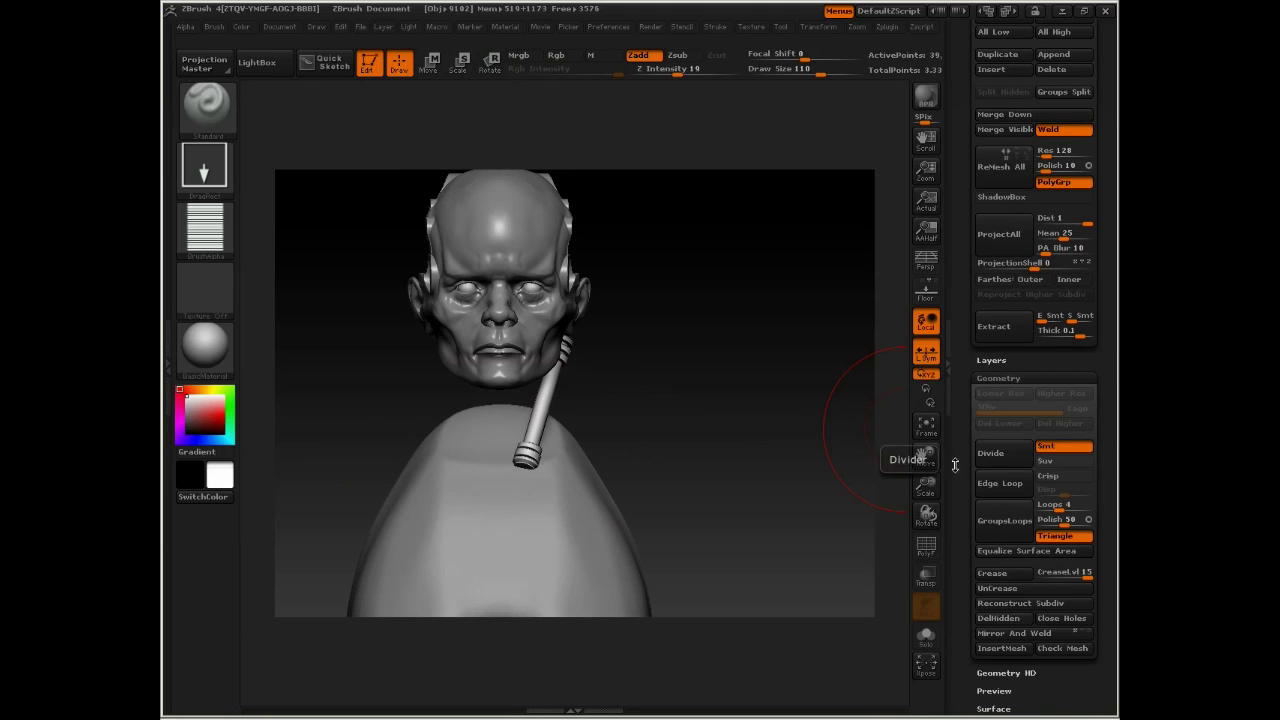
{"action": "scroll", "coordinate": [1000, 400], "scroll_direction": "down", "scroll_amount": 5}
{"action": "left_click", "coordinate": [1003, 366]}
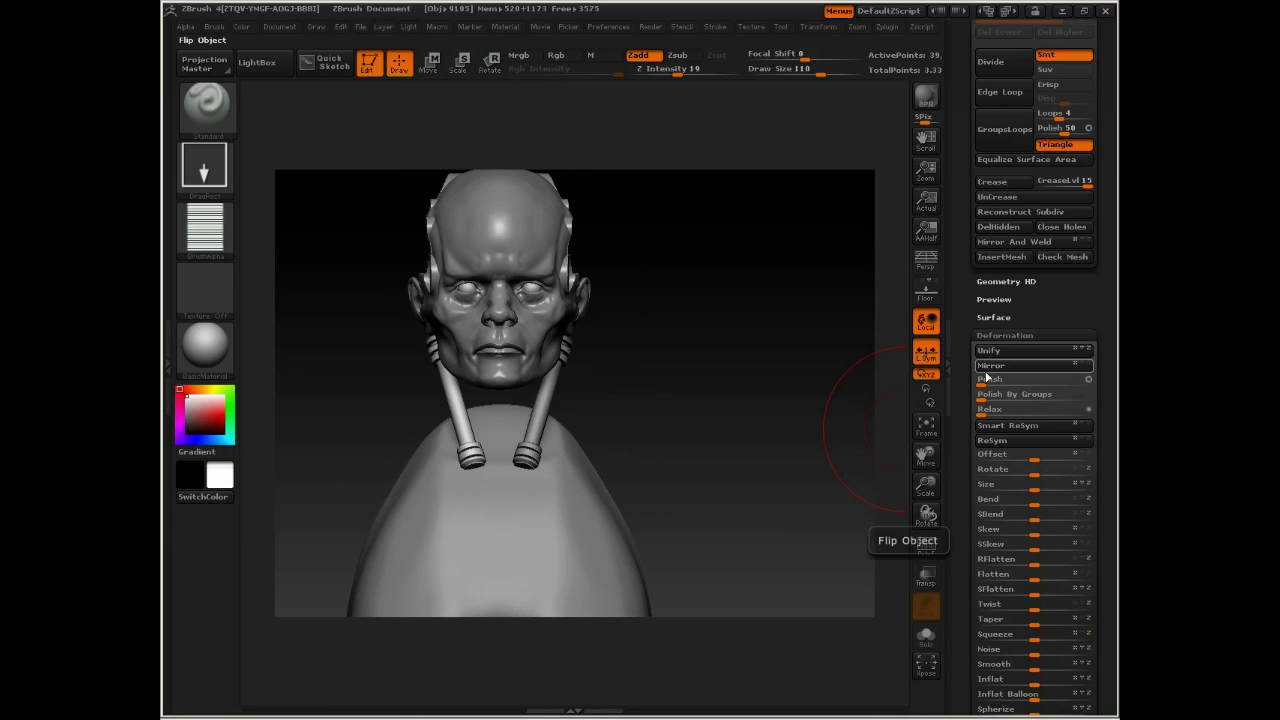
Step: Reconstruct the mirrored cylinder's lower subdivision levels and return it to its highest level
{"action": "scroll", "coordinate": [1070, 312], "scroll_direction": "up", "scroll_amount": 6}
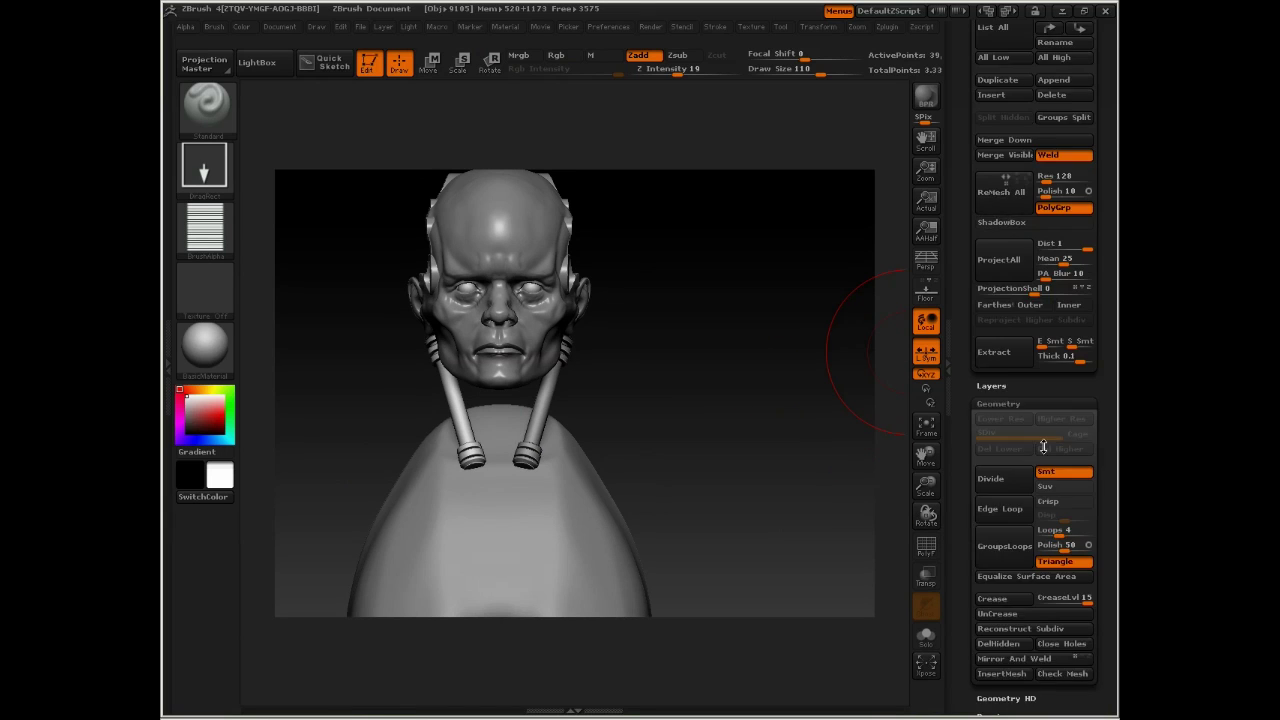
{"action": "scroll", "coordinate": [1043, 428], "scroll_direction": "up", "scroll_amount": 3}
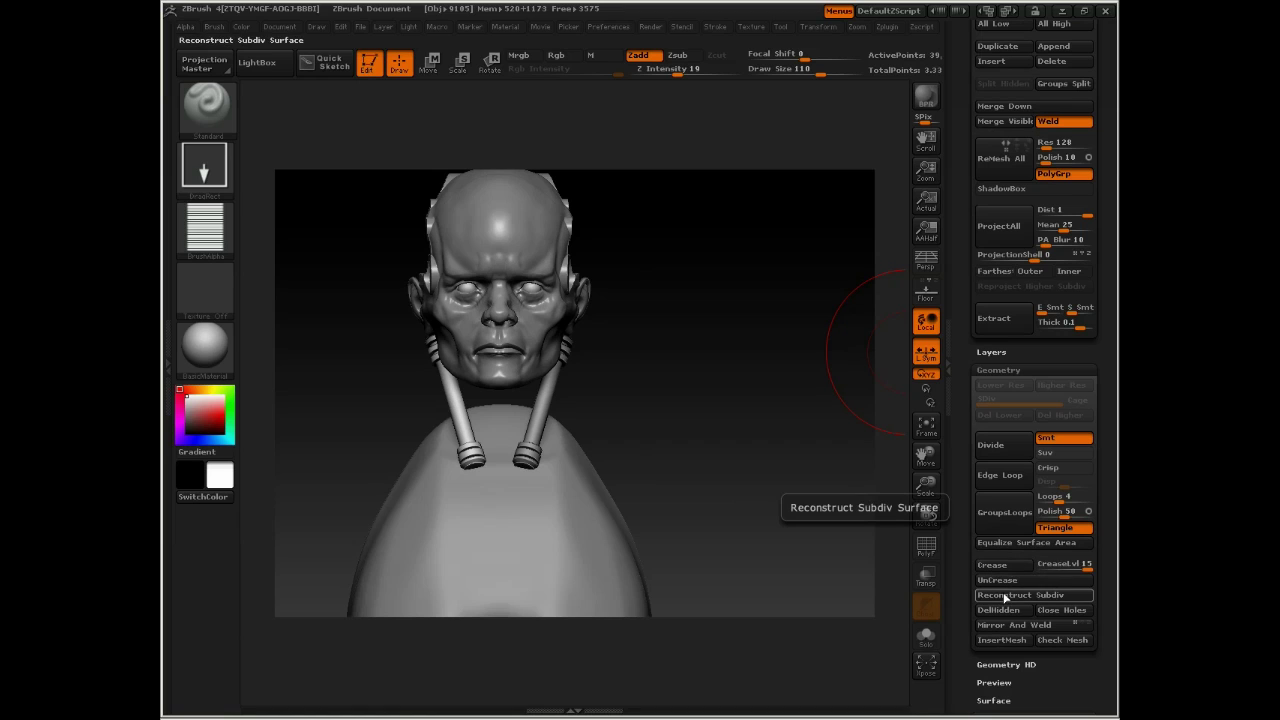
{"action": "left_click", "coordinate": [1001, 593]}
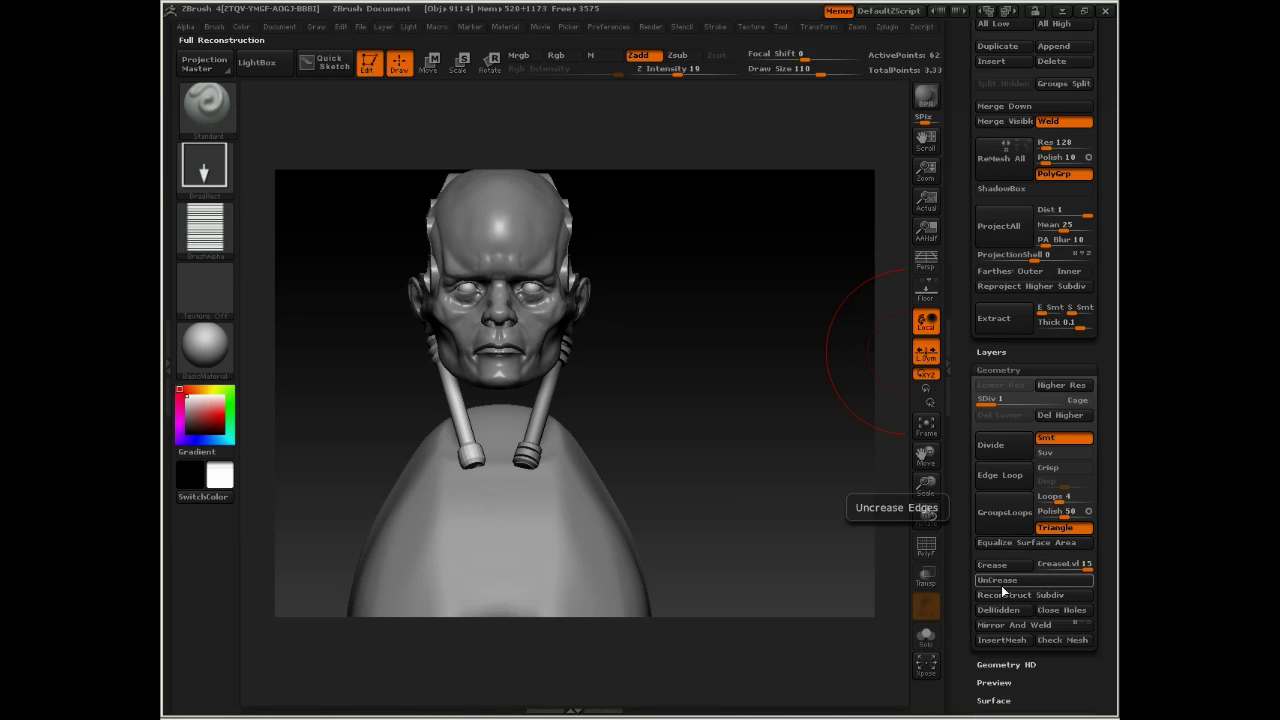
{"action": "left_click_drag", "start_coordinate": [594, 434], "coordinate": [900, 407]}
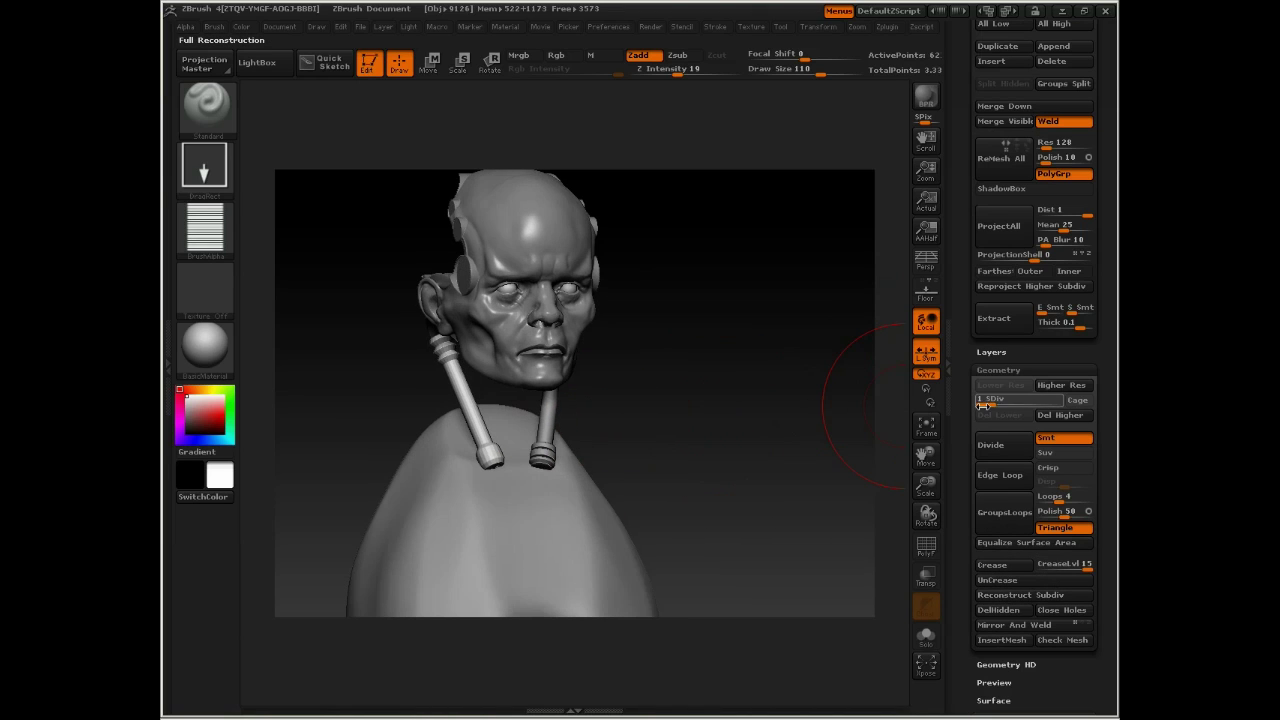
{"action": "left_click", "coordinate": [1045, 407]}
{"action": "mouse_move", "coordinate": [785, 416]}
{"action": "left_mouse_down"}
{"action": "mouse_move", "coordinate": [751, 426]}
{"action": "mouse_move", "coordinate": [772, 428]}
{"action": "left_mouse_up"}
Step: Merge the mirrored cylinder down into the original cylinder subtool
{"action": "left_click_drag", "start_coordinate": [959, 278], "coordinate": [964, 364]}
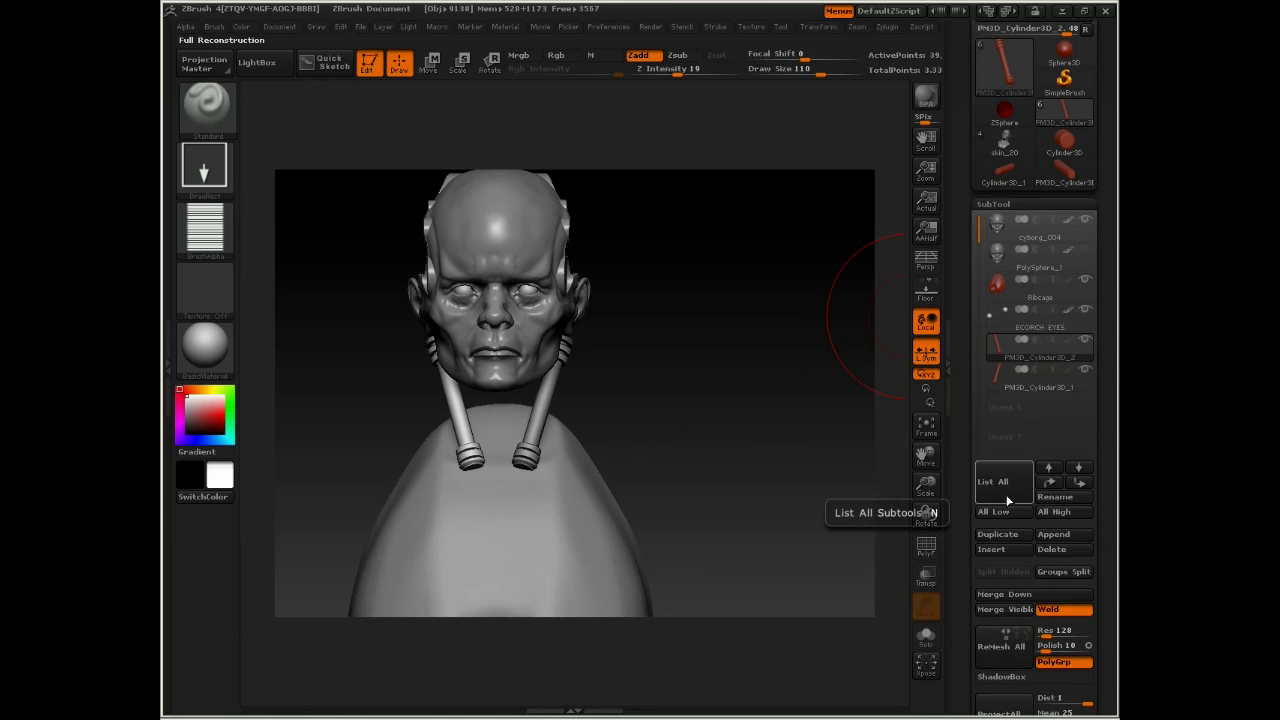
{"action": "left_click", "coordinate": [1008, 596]}
{"action": "left_click", "coordinate": [833, 628]}
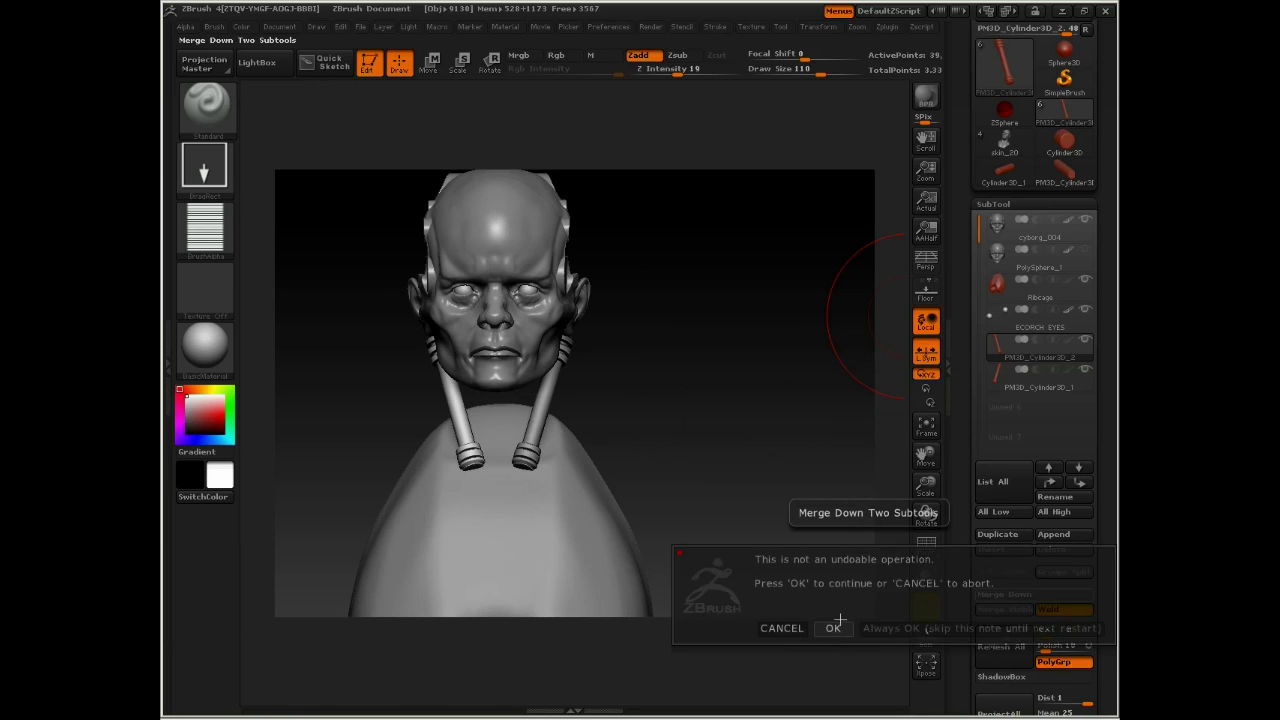
Step: Try to reconstruct a lower subdivision level on the merged neck cylinders
{"action": "left_click_drag", "start_coordinate": [830, 431], "coordinate": [806, 446]}
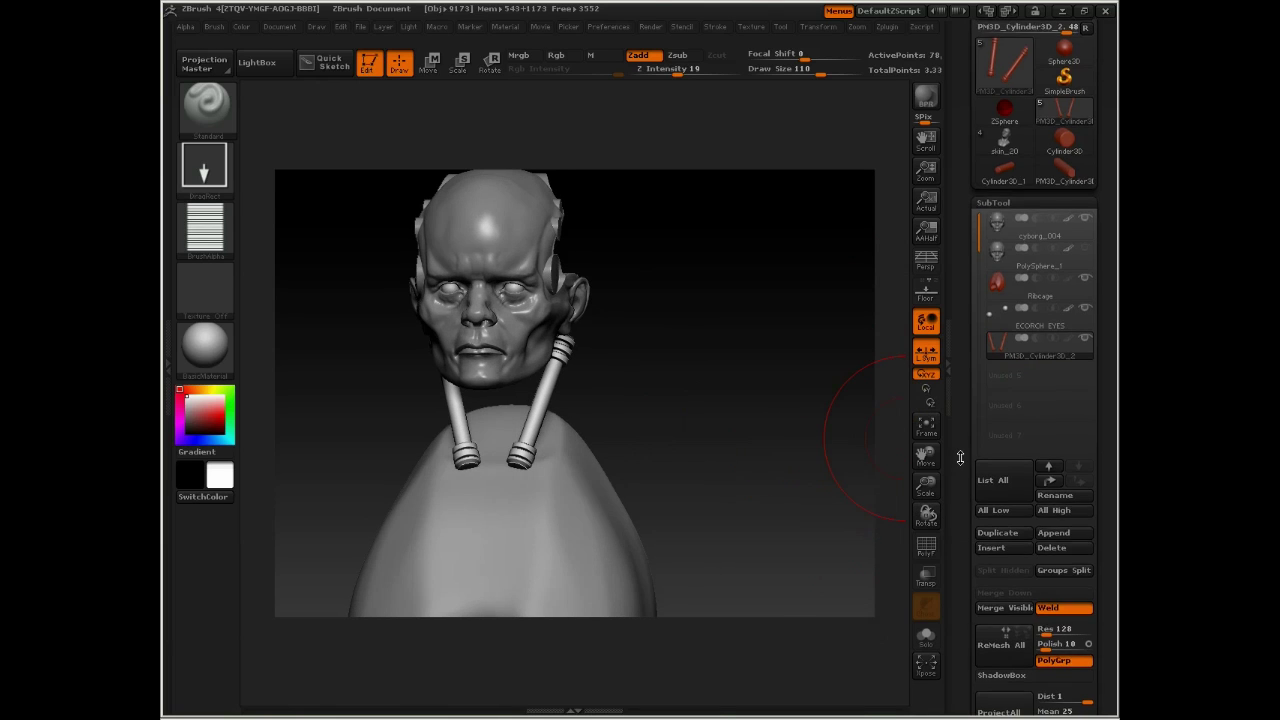
{"action": "left_click_drag", "start_coordinate": [960, 457], "coordinate": [960, 322]}
{"action": "left_click_drag", "start_coordinate": [781, 385], "coordinate": [795, 395]}
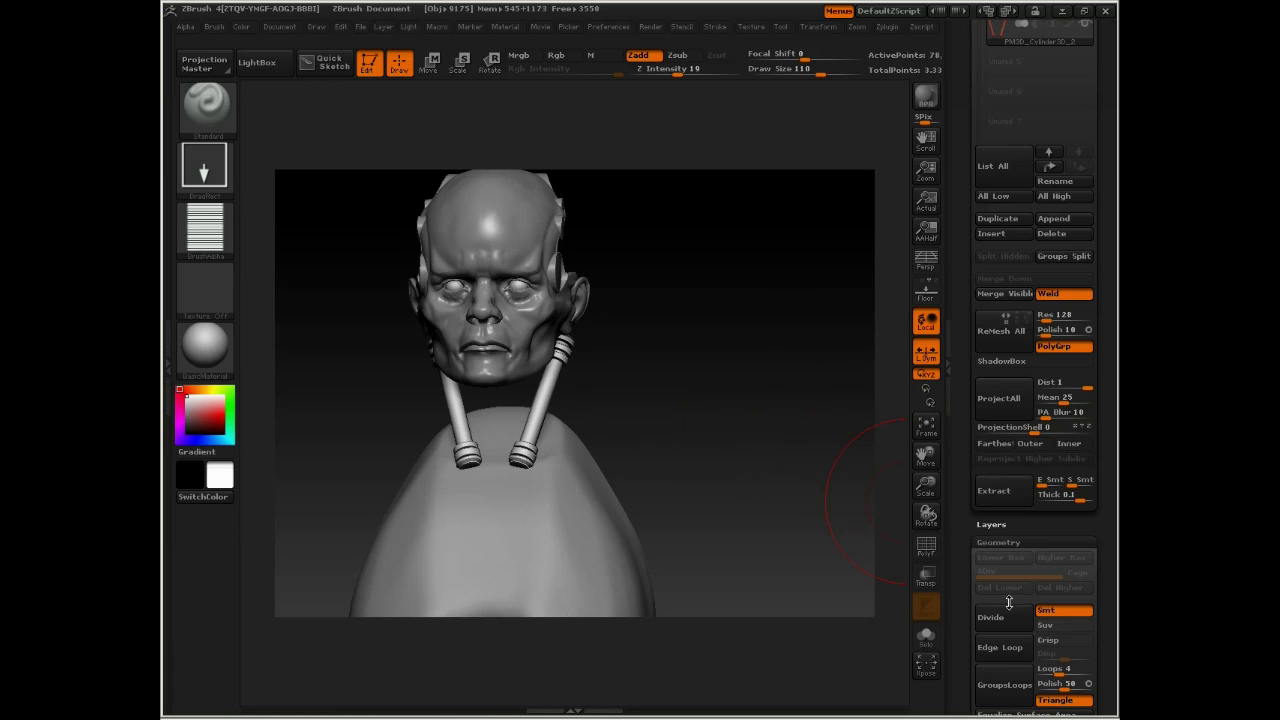
{"action": "scroll", "coordinate": [964, 557], "scroll_direction": "down", "scroll_amount": 3}
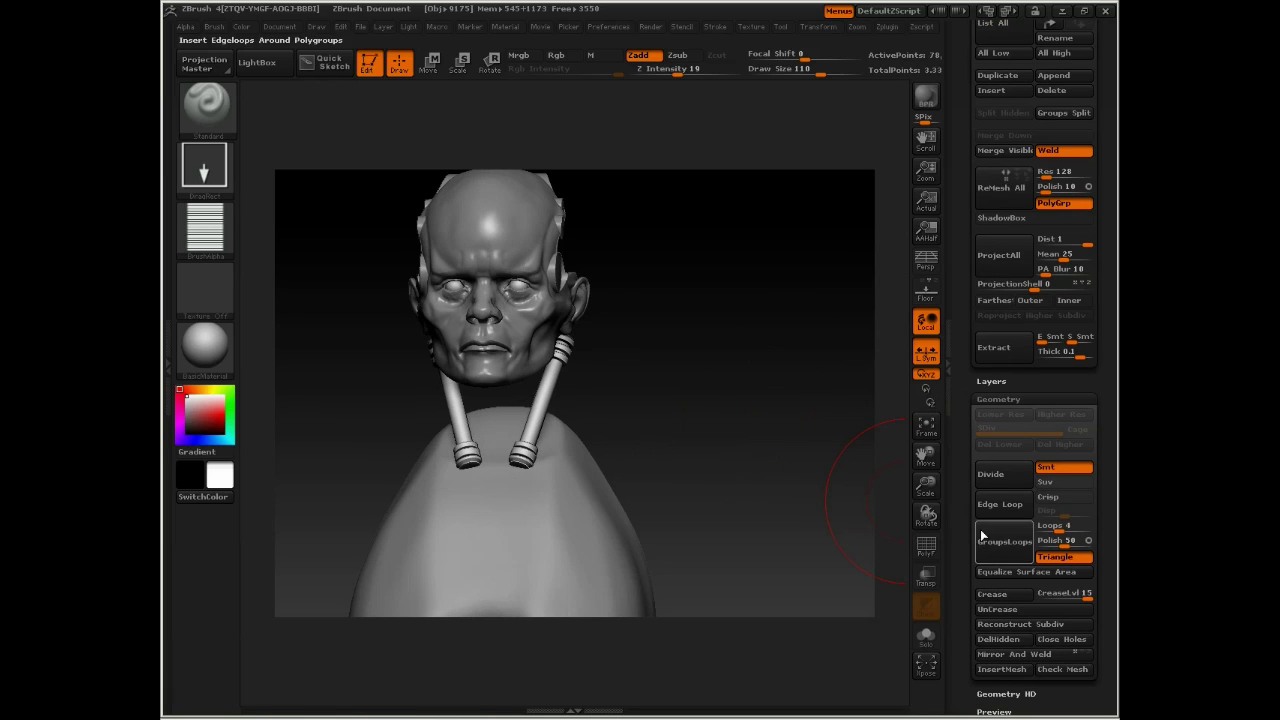
{"action": "left_click", "coordinate": [1003, 626]}
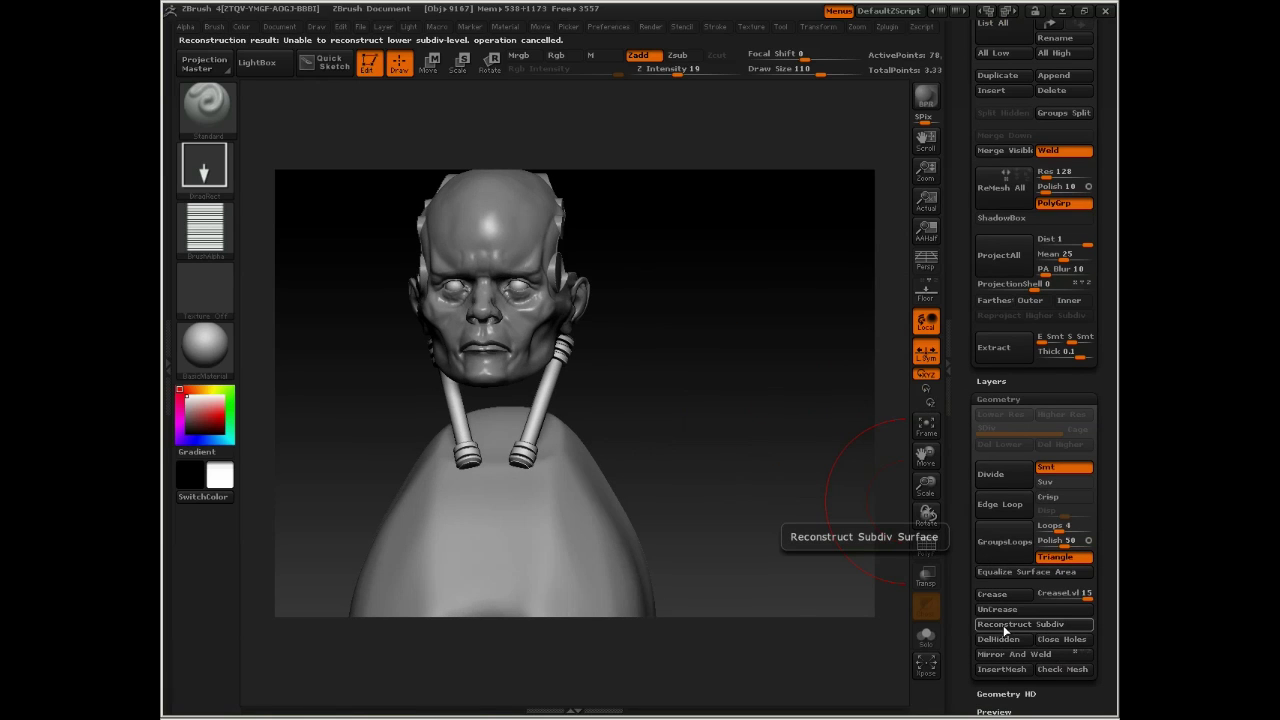
Step: Rotate the merged neck cylinders slightly in side view so their lower ends sit closer to the ribcage
{"action": "mouse_move", "coordinate": [790, 490]}
{"action": "left_mouse_down"}
{"action": "mouse_move", "coordinate": [681, 384]}
{"action": "mouse_move", "coordinate": [734, 274]}
{"action": "mouse_move", "coordinate": [749, 527]}
{"action": "mouse_move", "coordinate": [677, 540]}
{"action": "mouse_move", "coordinate": [675, 413]}
{"action": "mouse_move", "coordinate": [734, 343]}
{"action": "mouse_move", "coordinate": [729, 380]}
{"action": "mouse_move", "coordinate": [749, 365]}
{"action": "mouse_move", "coordinate": [696, 402]}
{"action": "left_mouse_up"}
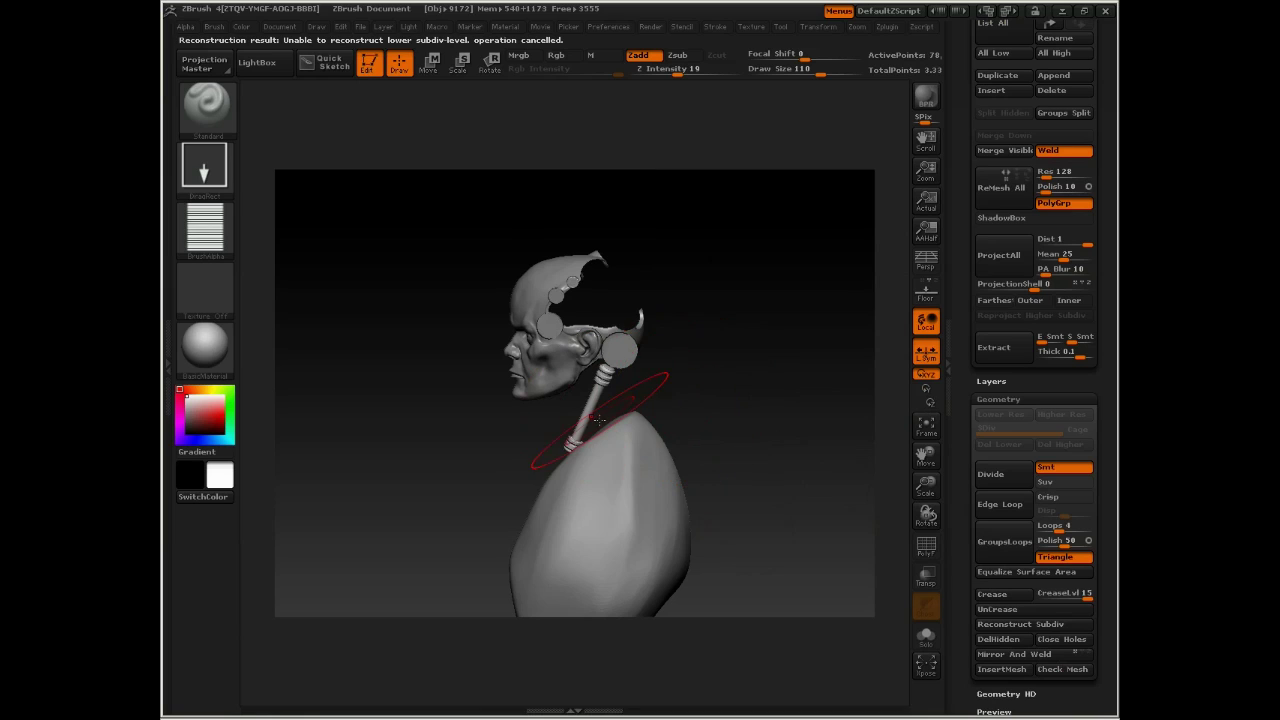
{"action": "key", "text": "r"}
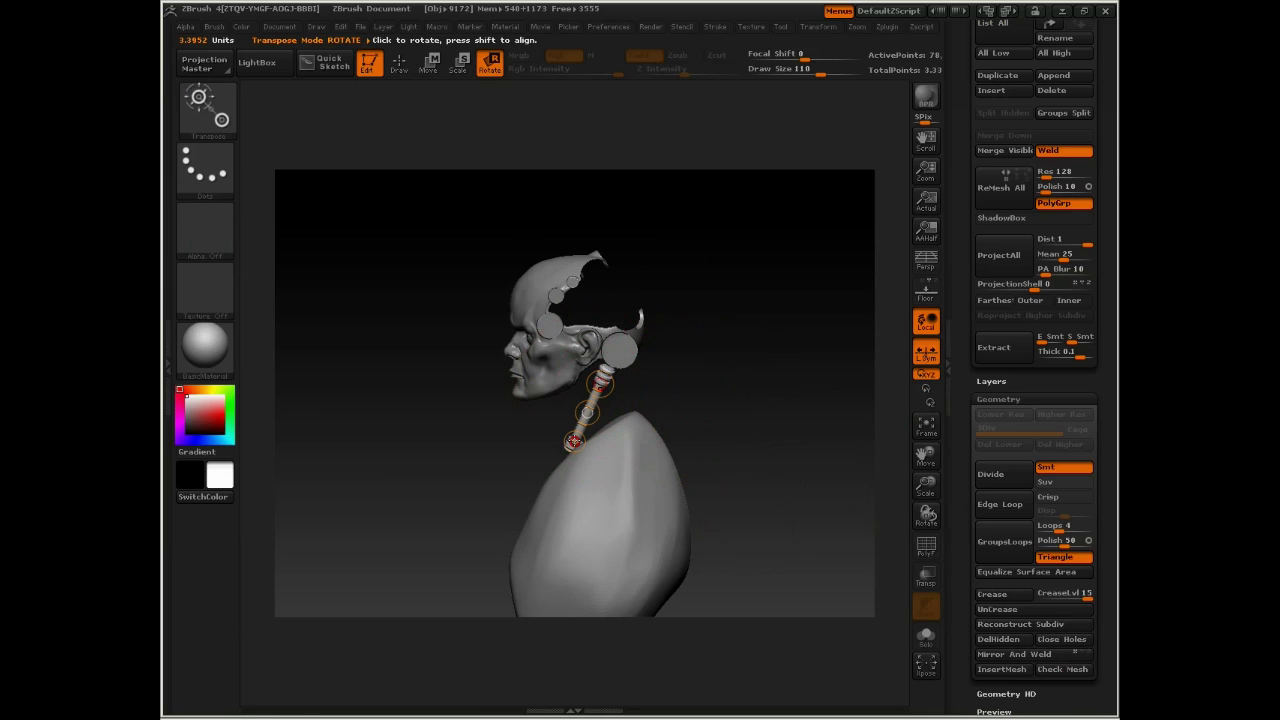
{"action": "mouse_move", "coordinate": [574, 441]}
{"action": "left_mouse_down"}
{"action": "mouse_move", "coordinate": [596, 448]}
{"action": "mouse_move", "coordinate": [573, 444]}
{"action": "left_mouse_up"}
{"action": "left_click", "coordinate": [573, 442]}
{"action": "left_click", "coordinate": [580, 444]}
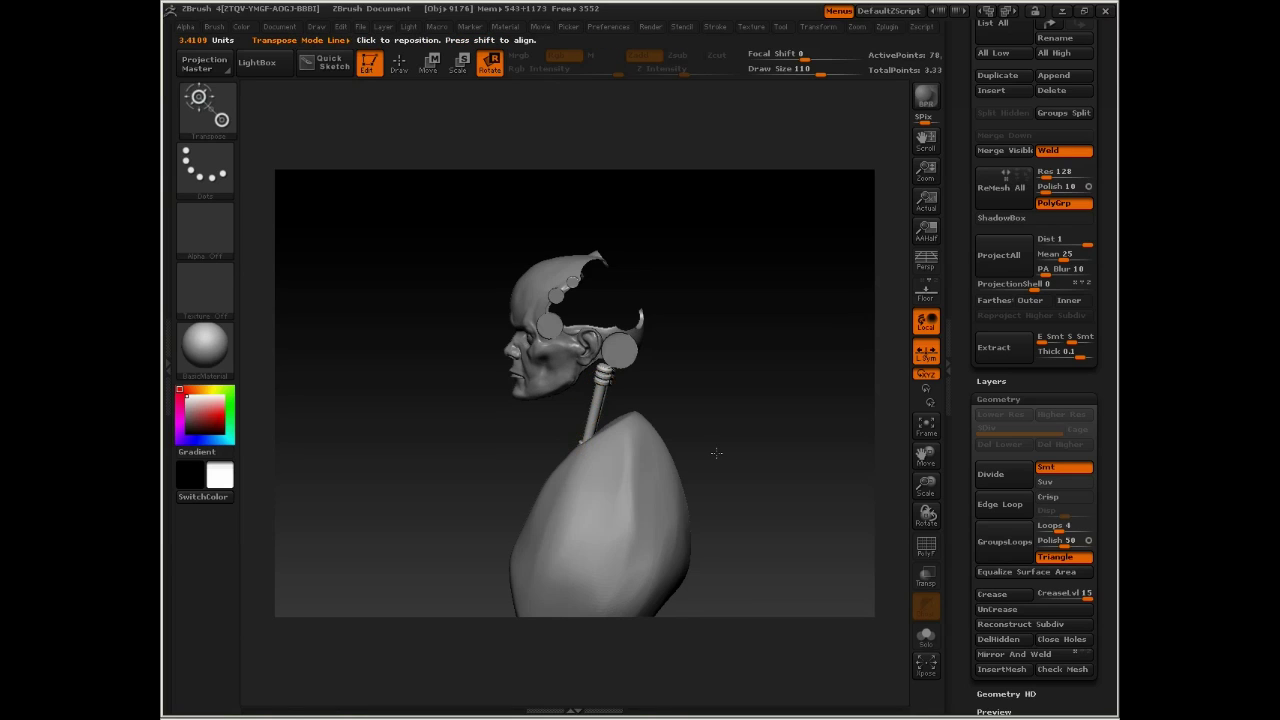
Step: Select the Ribcage subtool and shift it slightly with a Transpose move line in side view
{"action": "left_click_drag", "start_coordinate": [957, 388], "coordinate": [956, 459]}
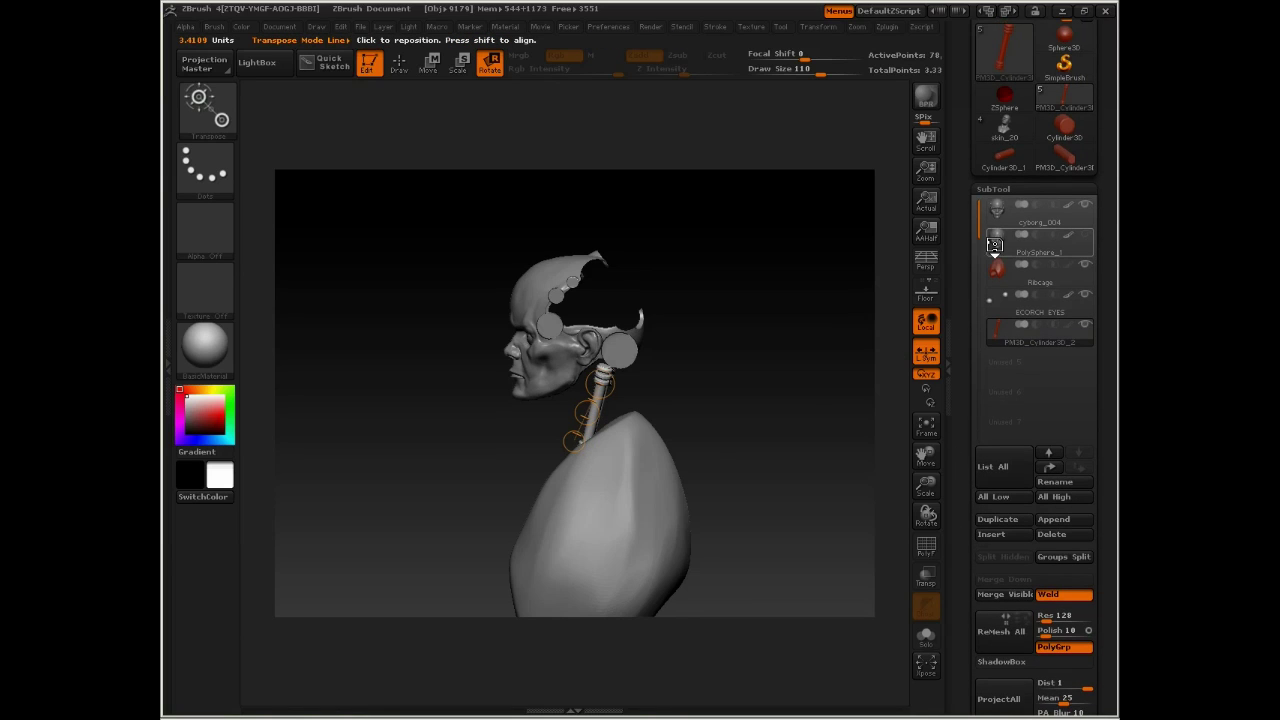
{"action": "left_click", "coordinate": [996, 276]}
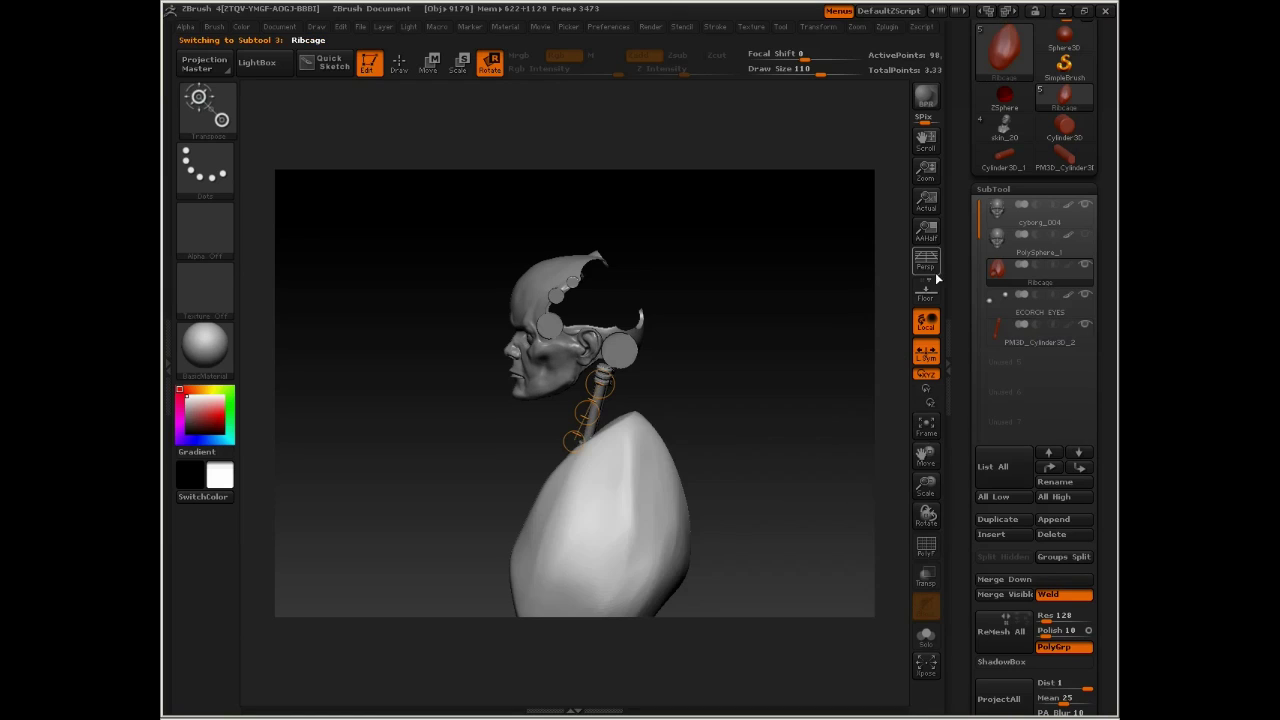
{"action": "key", "text": "w"}
{"action": "mouse_move", "coordinate": [616, 533]}
{"action": "left_mouse_down"}
{"action": "mouse_move", "coordinate": [686, 586]}
{"action": "mouse_move", "coordinate": [731, 580]}
{"action": "left_mouse_up"}
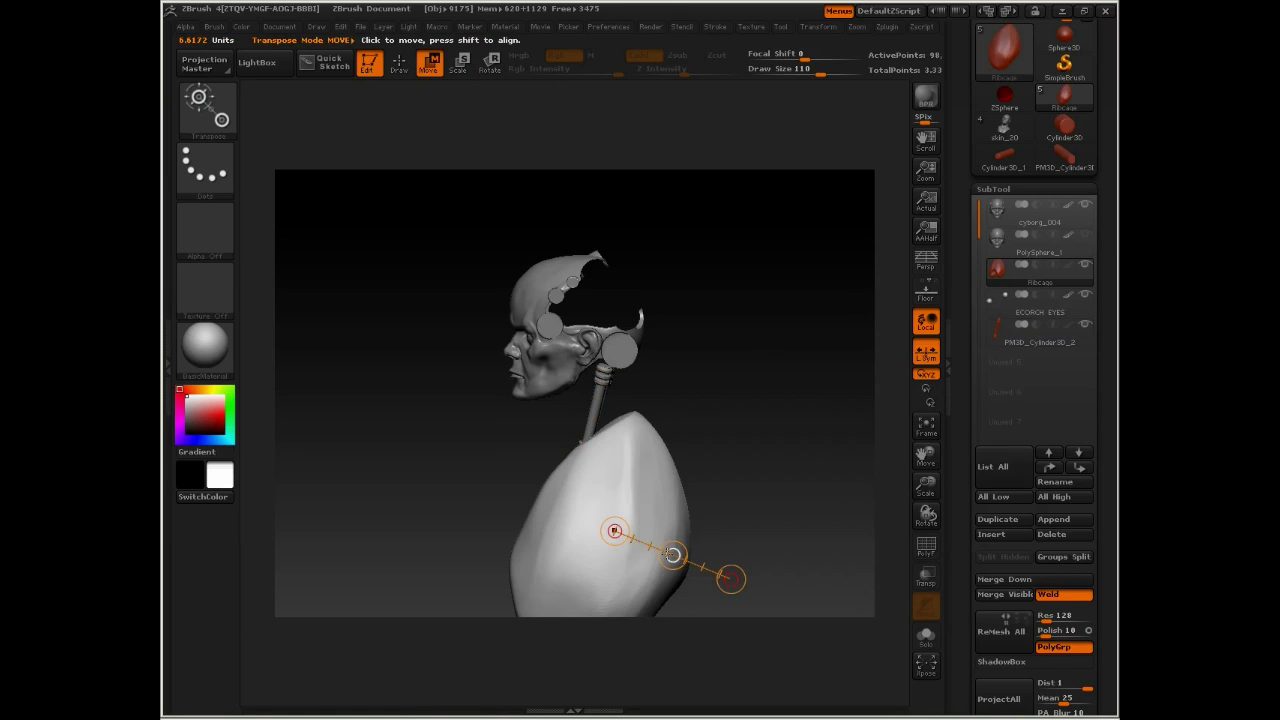
{"action": "left_click_drag", "start_coordinate": [672, 552], "coordinate": [679, 558]}
Step: Reshape the front and upper contour of the ribcage with the Move brush at draw size 205
{"action": "left_click_drag", "start_coordinate": [491, 485], "coordinate": [567, 497], "text": "shift"}
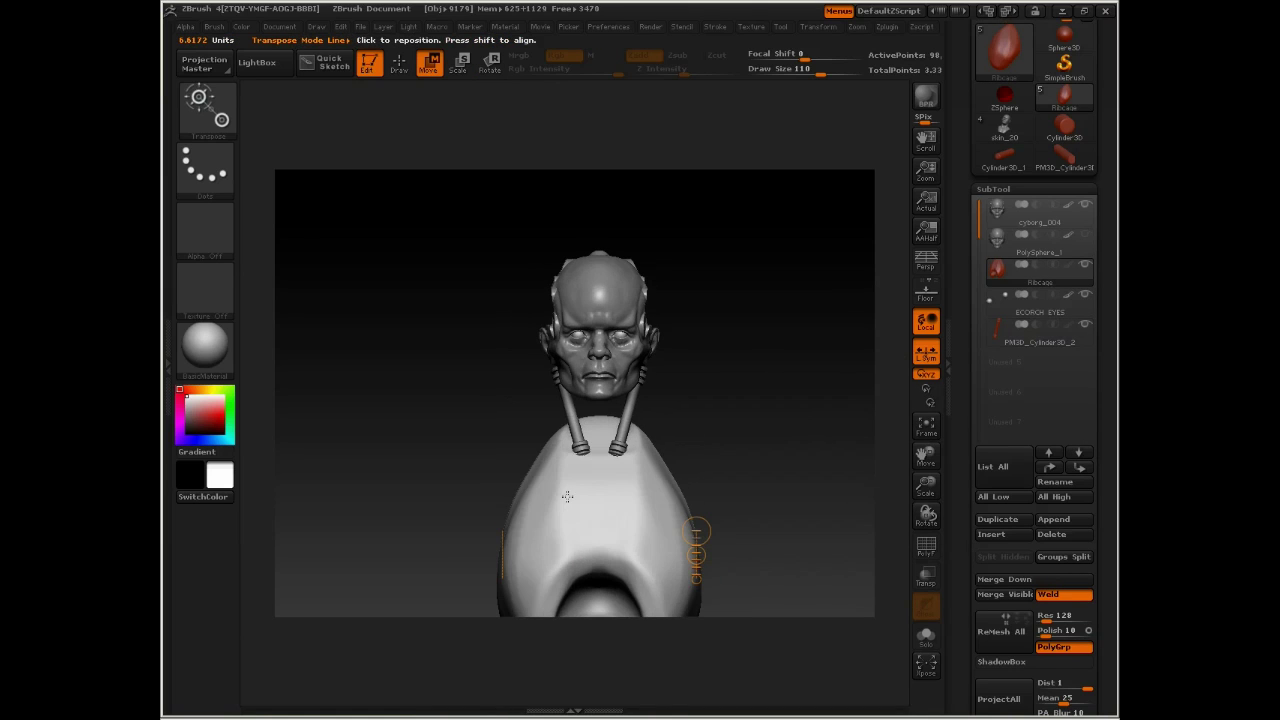
{"action": "left_click_drag", "start_coordinate": [728, 375], "coordinate": [833, 374], "text": "shift"}
{"action": "left_click_drag", "start_coordinate": [727, 494], "coordinate": [656, 493], "text": "shift"}
{"action": "key", "text": "q"}
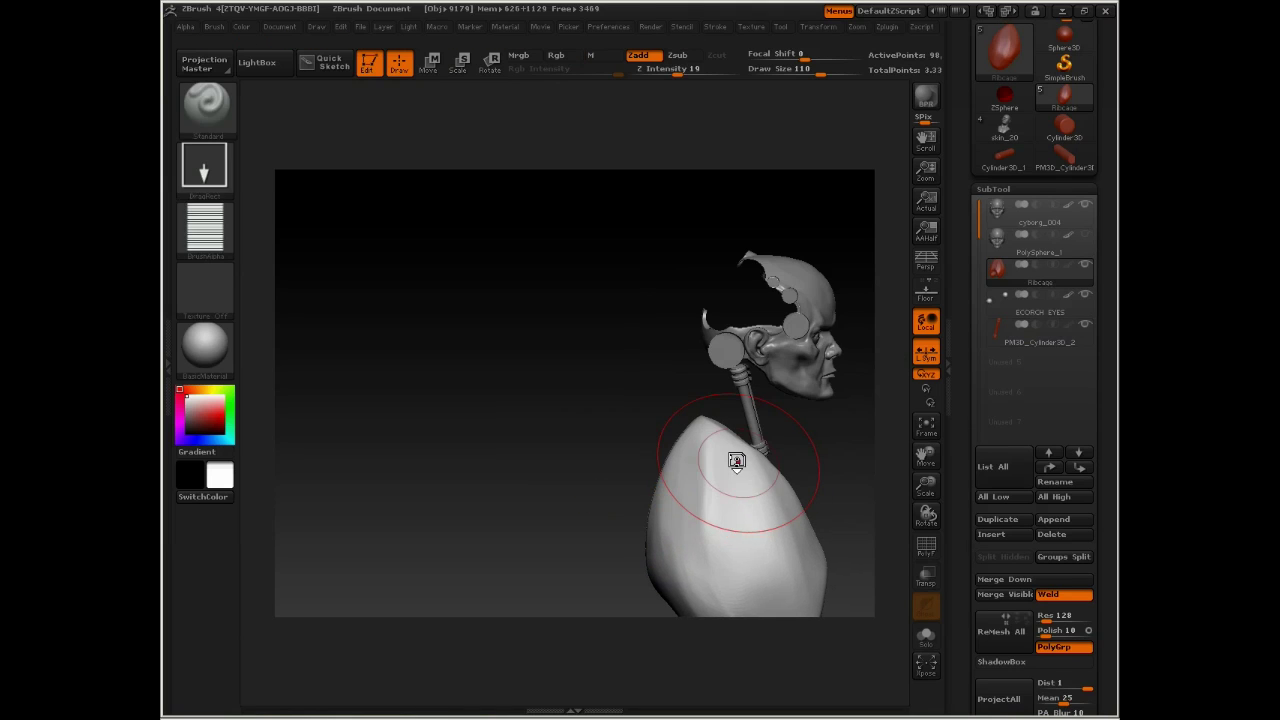
{"action": "key", "text": "space"}
{"action": "left_click_drag", "start_coordinate": [743, 467], "coordinate": [777, 506]}
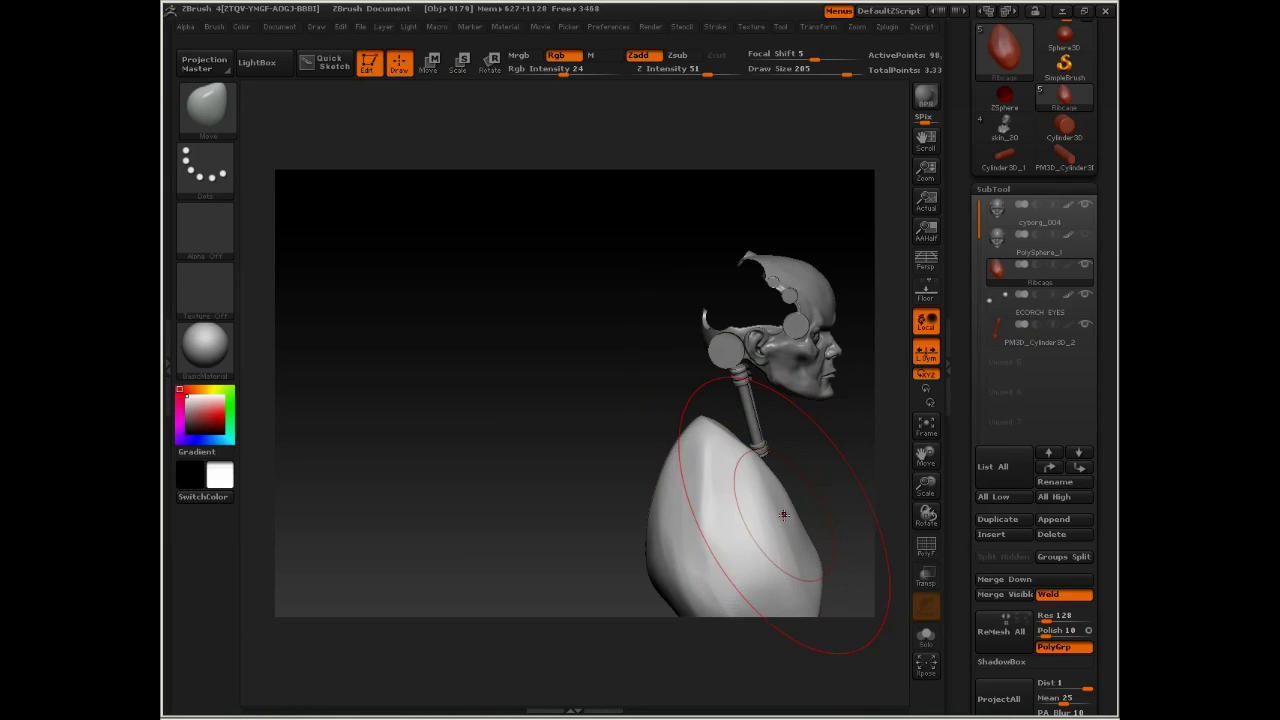
{"action": "left_click_drag", "start_coordinate": [821, 575], "coordinate": [803, 574]}
{"action": "left_click_drag", "start_coordinate": [834, 511], "coordinate": [752, 499], "text": "alt"}
{"action": "mouse_move", "coordinate": [752, 499]}
{"action": "left_mouse_down"}
{"action": "mouse_move", "coordinate": [704, 498]}
{"action": "mouse_move", "coordinate": [740, 496]}
{"action": "mouse_move", "coordinate": [650, 440]}
{"action": "left_mouse_up"}
Step: Select the merged neck cylinders and reposition them between the head and ribcage with a Transpose move line
{"action": "left_click_drag", "start_coordinate": [594, 487], "coordinate": [461, 537], "text": "alt"}
{"action": "mouse_move", "coordinate": [803, 383]}
{"action": "left_mouse_down"}
{"action": "mouse_move", "coordinate": [746, 371]}
{"action": "mouse_move", "coordinate": [806, 366]}
{"action": "mouse_move", "coordinate": [808, 377]}
{"action": "mouse_move", "coordinate": [753, 343]}
{"action": "mouse_move", "coordinate": [690, 342]}
{"action": "mouse_move", "coordinate": [662, 452]}
{"action": "mouse_move", "coordinate": [616, 455]}
{"action": "mouse_move", "coordinate": [634, 457]}
{"action": "left_mouse_up"}
{"action": "key", "text": "w"}
{"action": "left_click_drag", "start_coordinate": [755, 369], "coordinate": [851, 395]}
{"action": "left_click_drag", "start_coordinate": [771, 466], "coordinate": [793, 408], "text": "alt"}
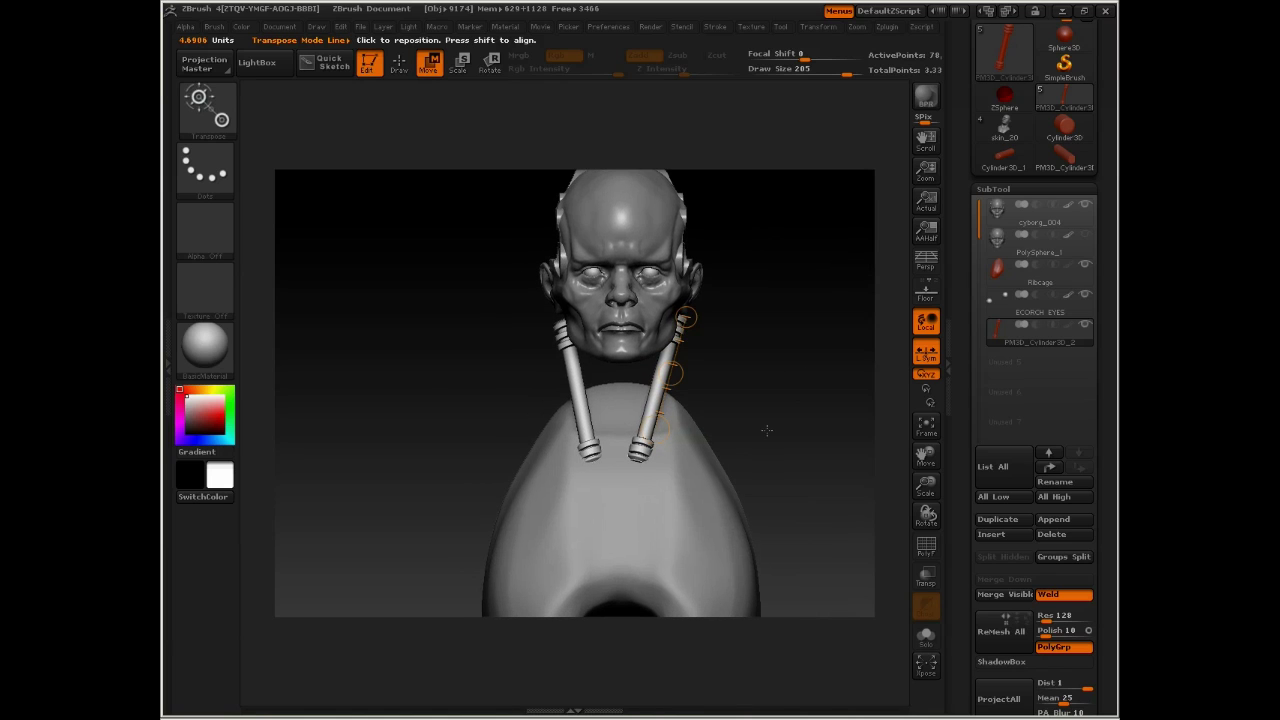
Step: Turn on perspective and check the neck cylinders' placement from the front, side and three-quarter views
{"action": "key", "text": "p"}
{"action": "key", "text": "q"}
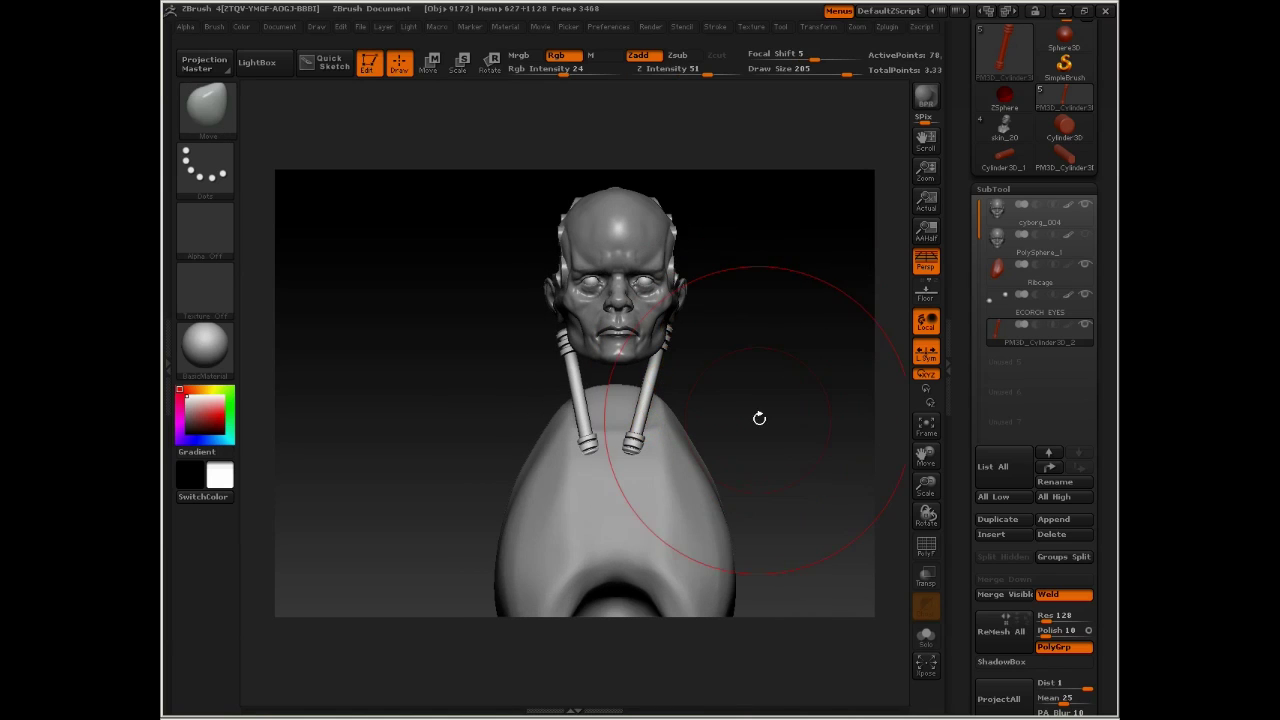
{"action": "left_click_drag", "start_coordinate": [757, 417], "coordinate": [740, 402]}
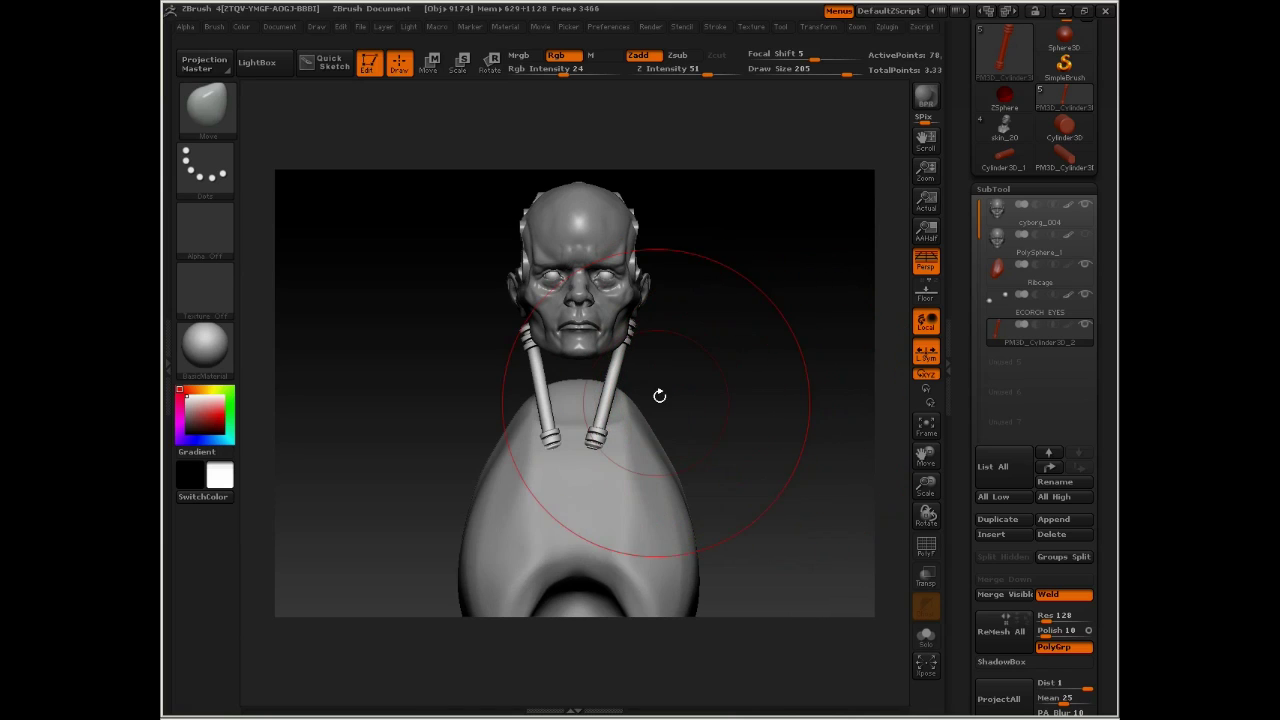
{"action": "key", "text": "w"}
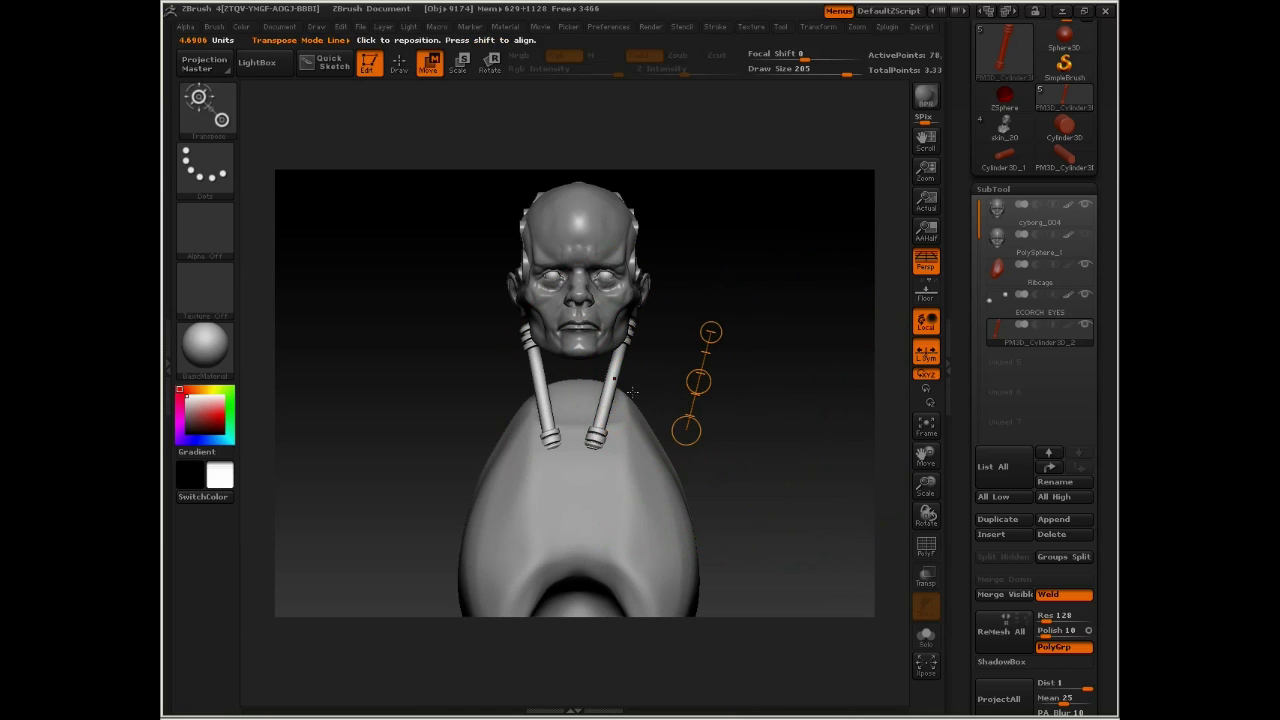
{"action": "left_click_drag", "start_coordinate": [663, 397], "coordinate": [690, 485], "text": "alt"}
{"action": "left_click_drag", "start_coordinate": [749, 333], "coordinate": [710, 411]}
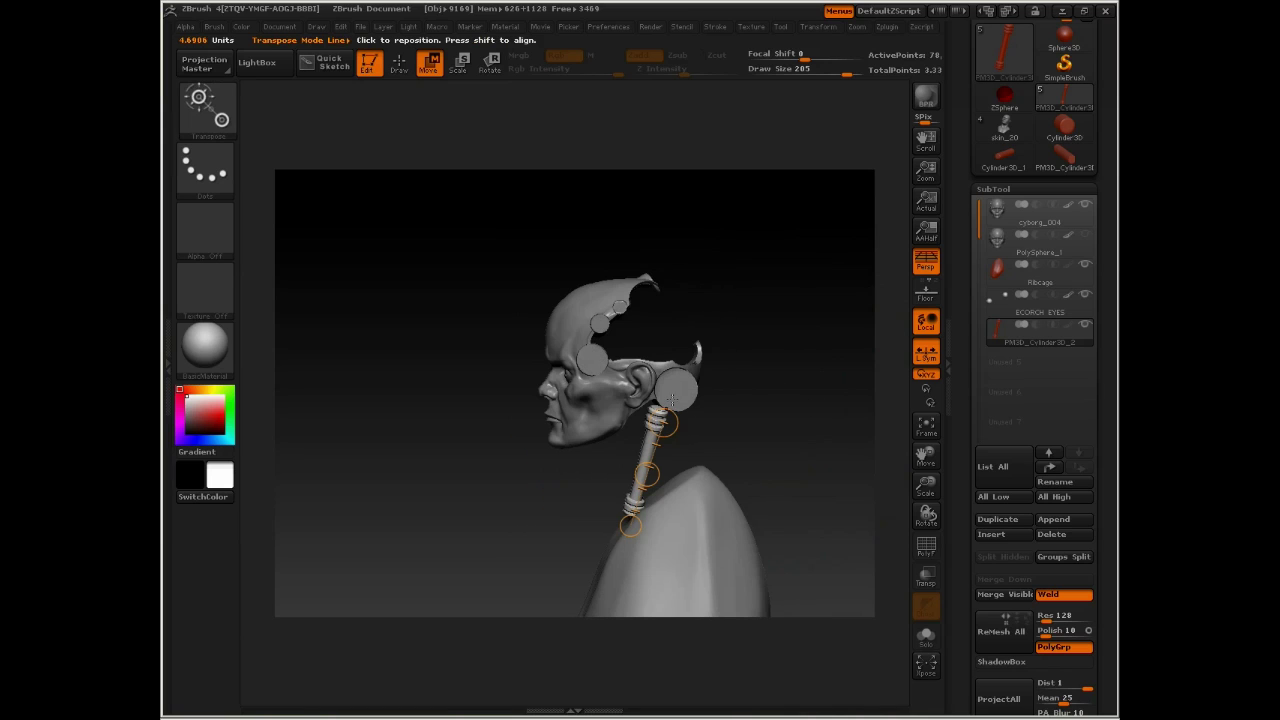
{"action": "left_click_drag", "start_coordinate": [708, 496], "coordinate": [775, 433]}
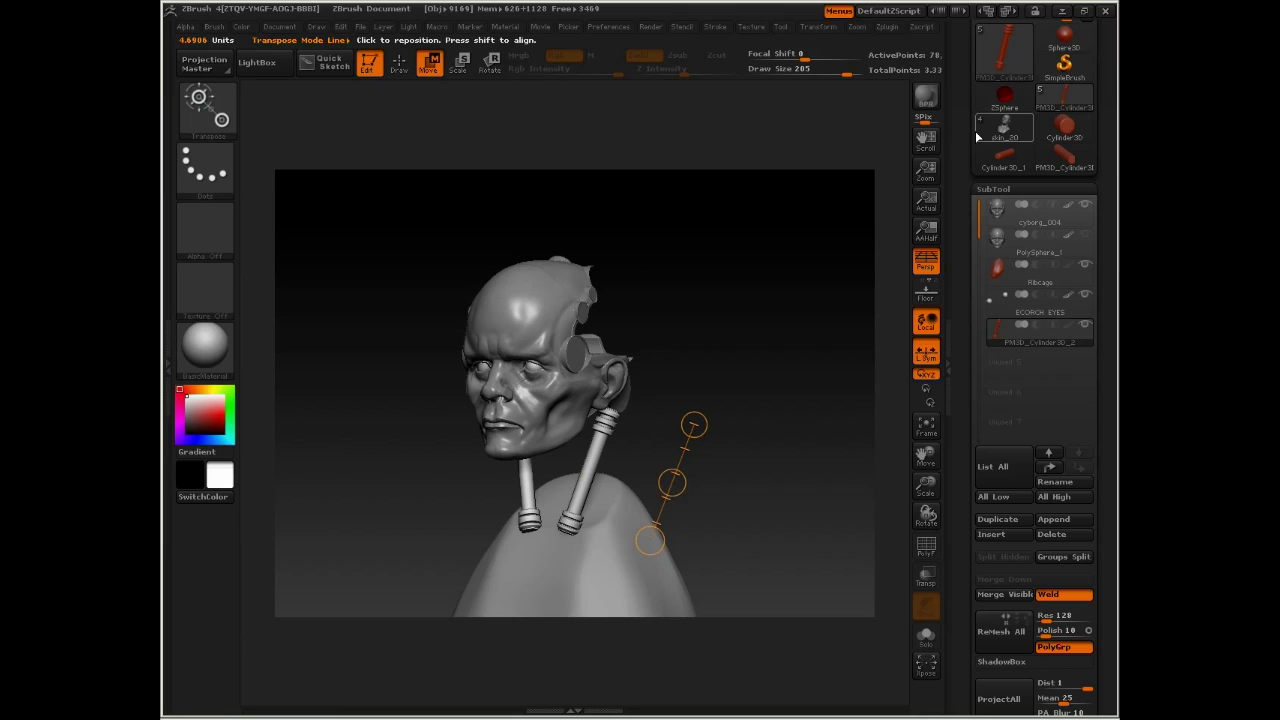
Step: Save the tool as cyborg_005 in the ztools folder
{"action": "left_click_drag", "start_coordinate": [1096, 58], "coordinate": [1098, 161]}
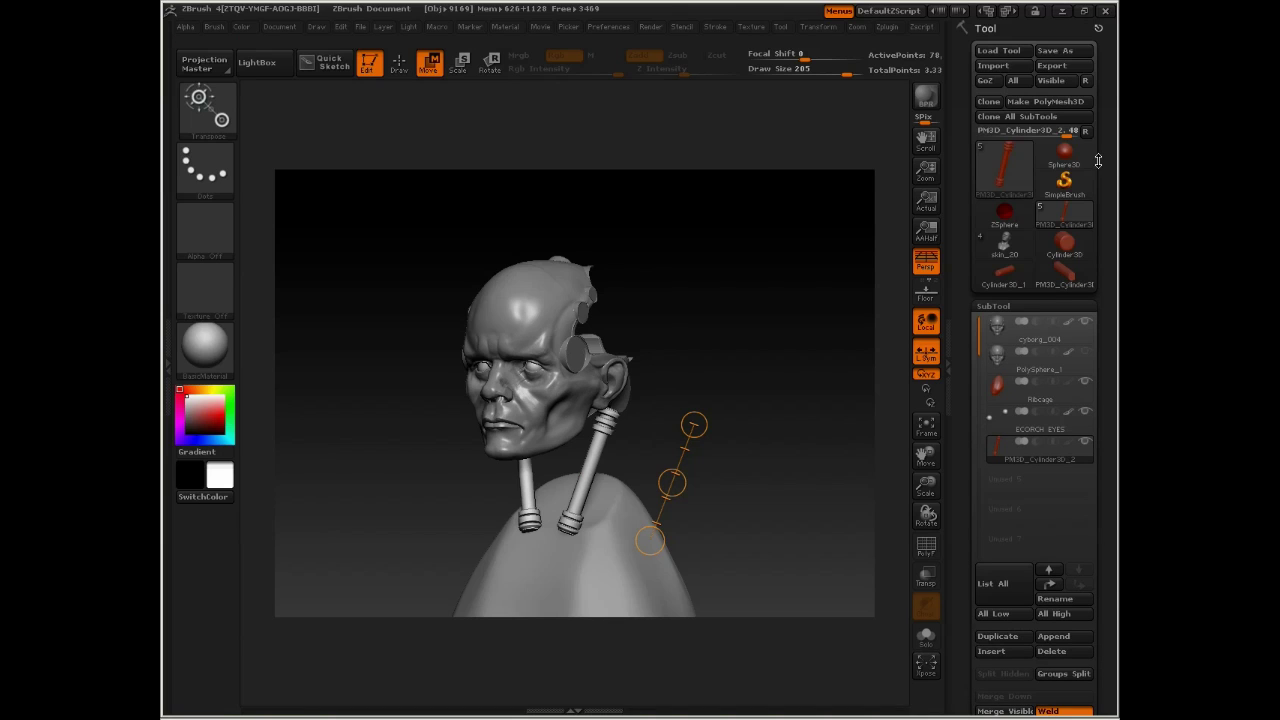
{"action": "left_click", "coordinate": [1060, 50]}
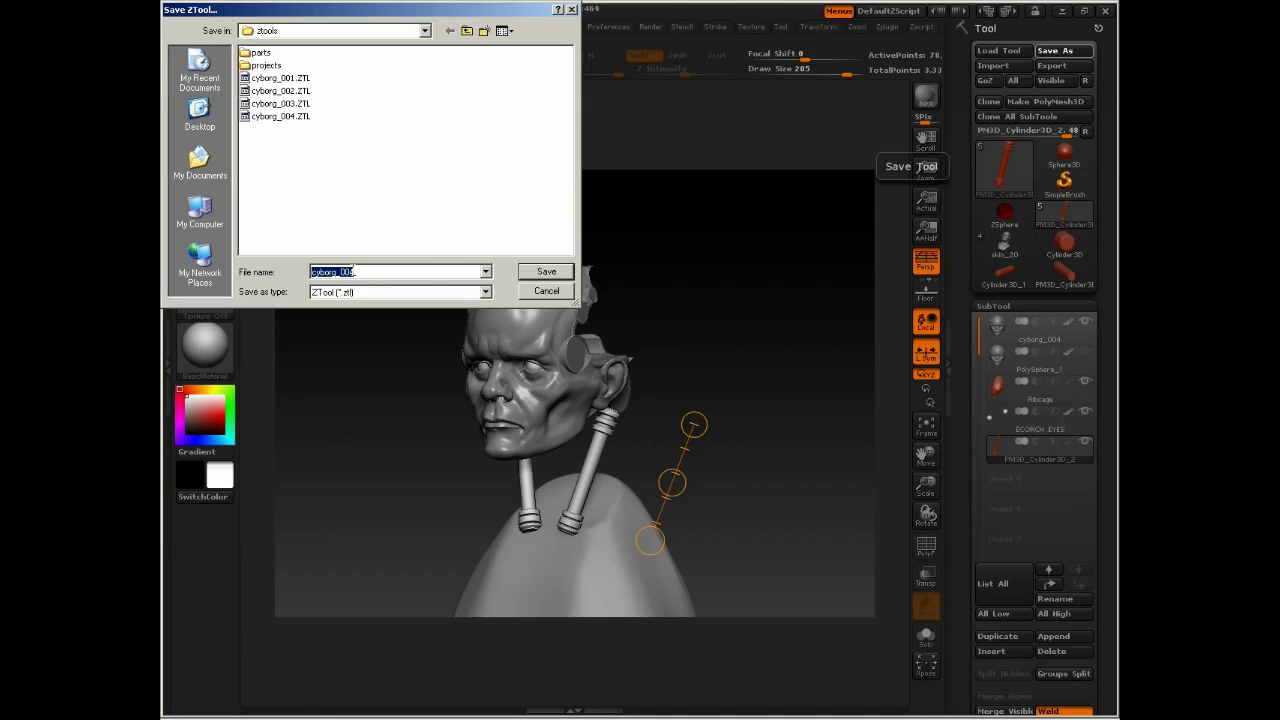
{"action": "key", "text": "BackSpace"}
{"action": "type", "text": "5"}
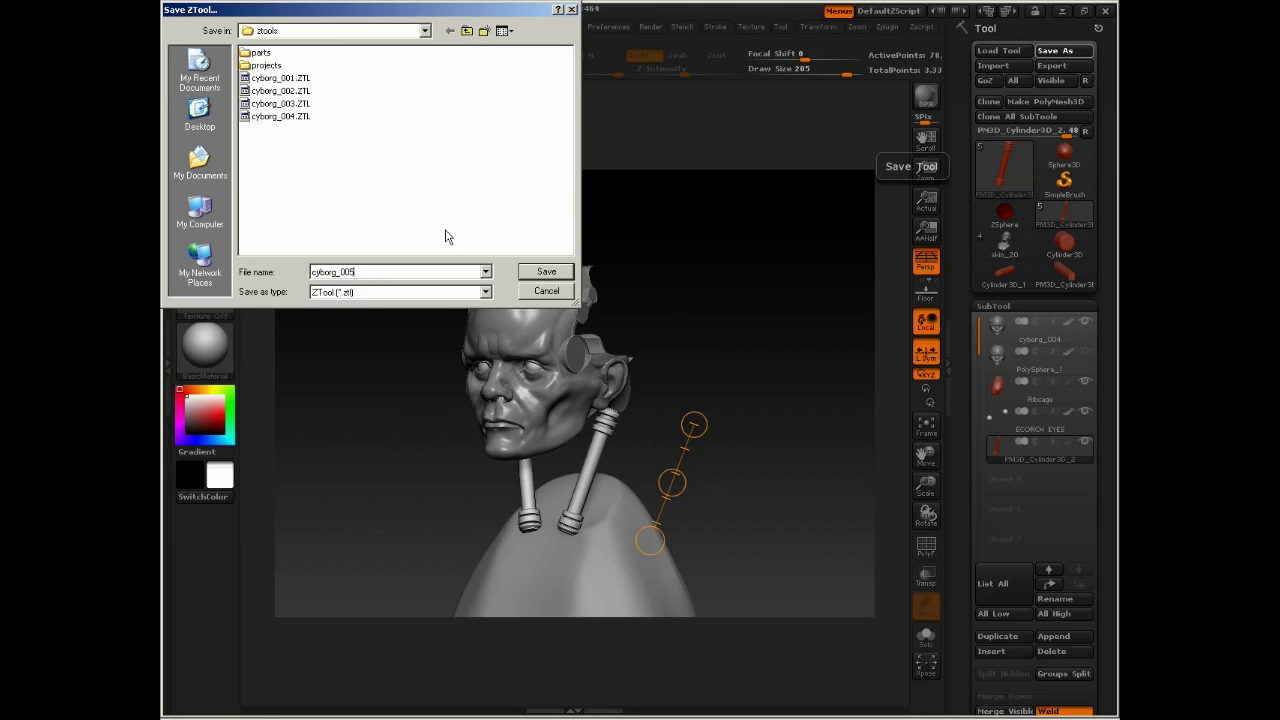